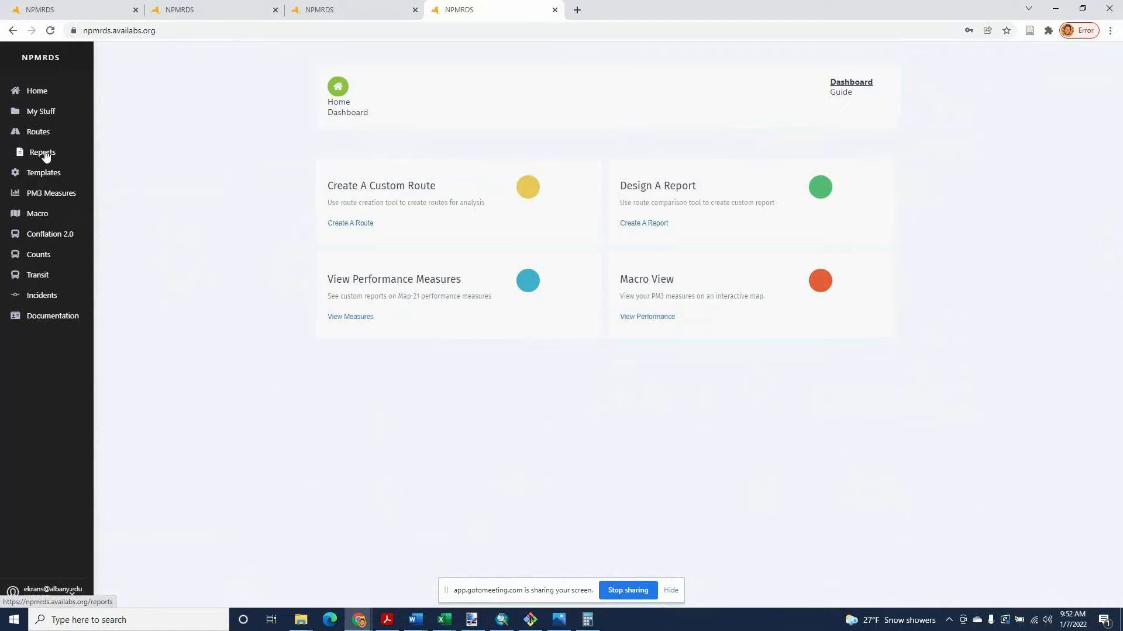
Step: Open the reports list and start a new report
click(45, 153)
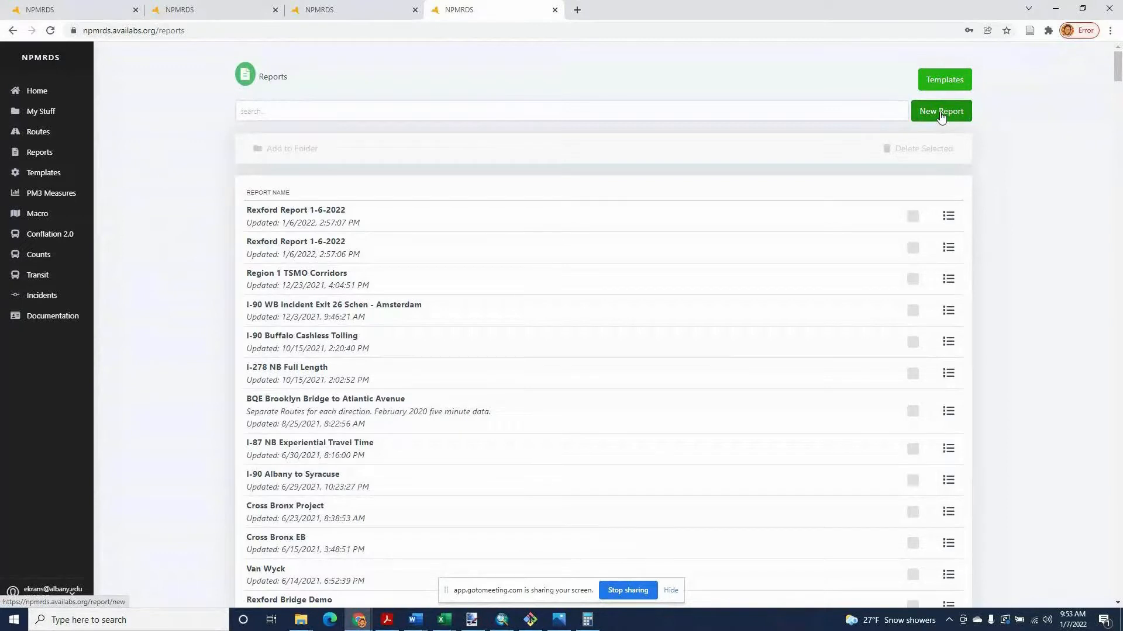
click(941, 112)
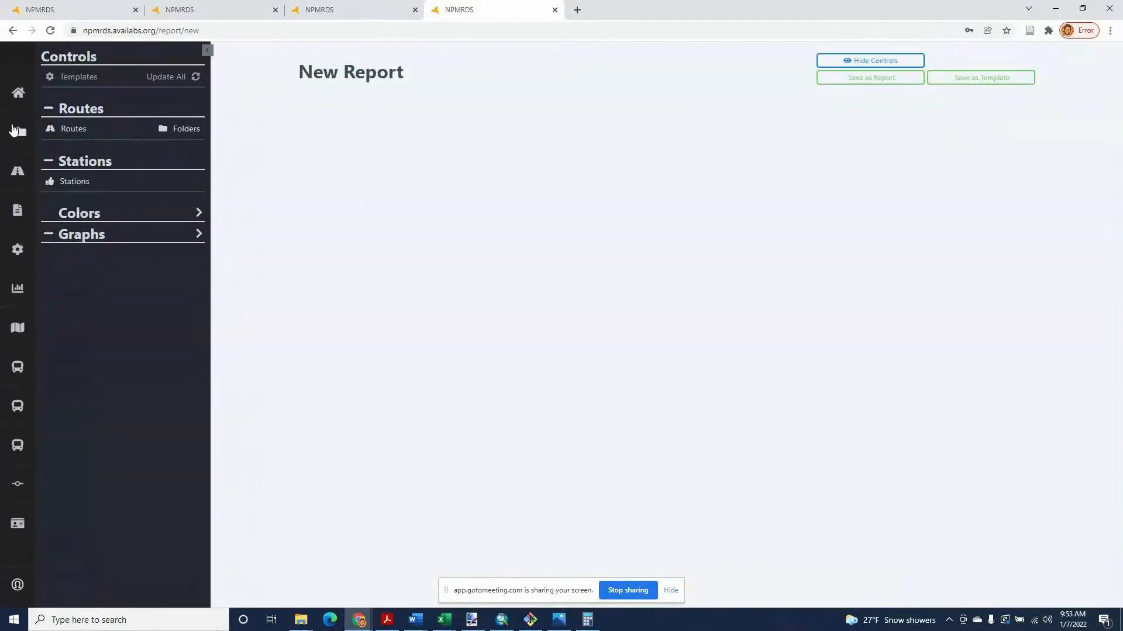
click(18, 212)
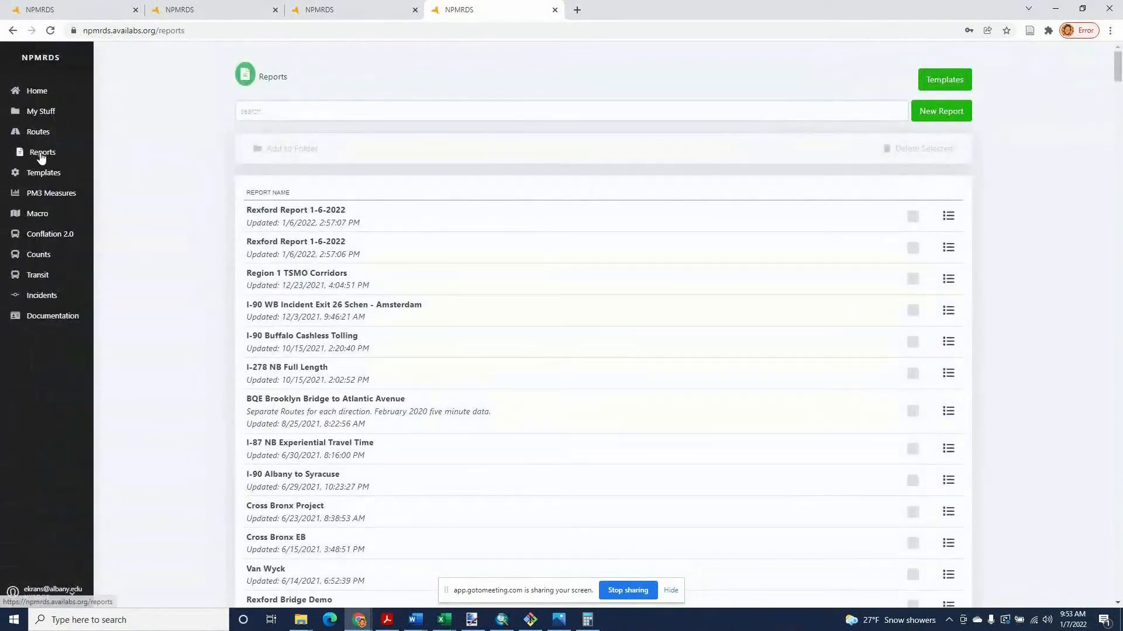
click(930, 112)
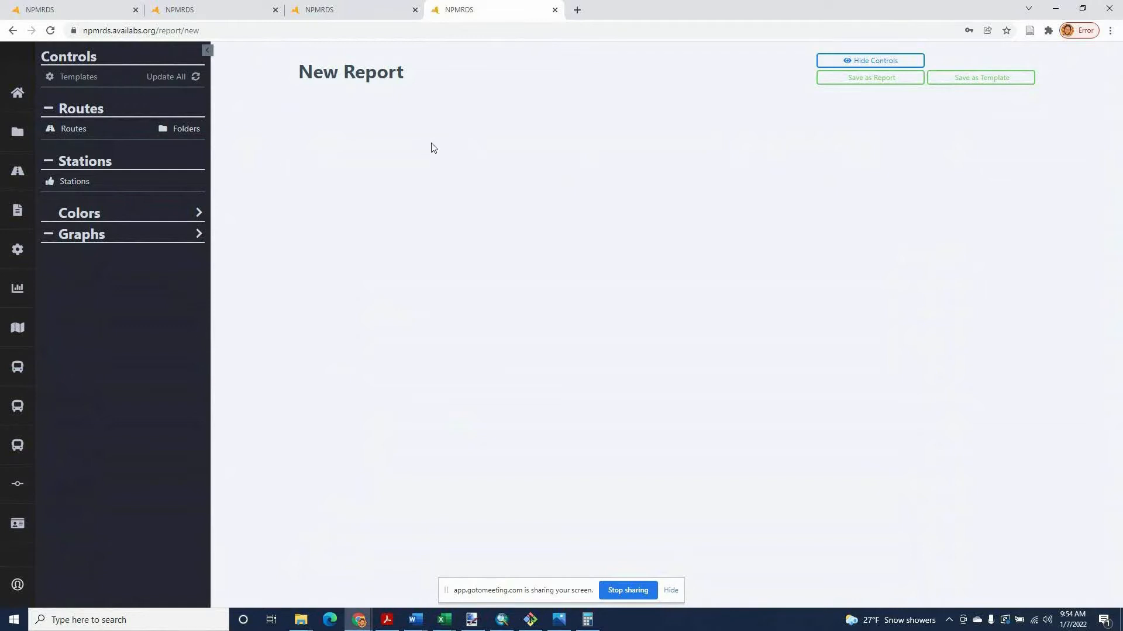
Step: Search the routes for Rexford and add the Rexford Bridge NB route to the report
click(75, 130)
text(rex)
text(t)
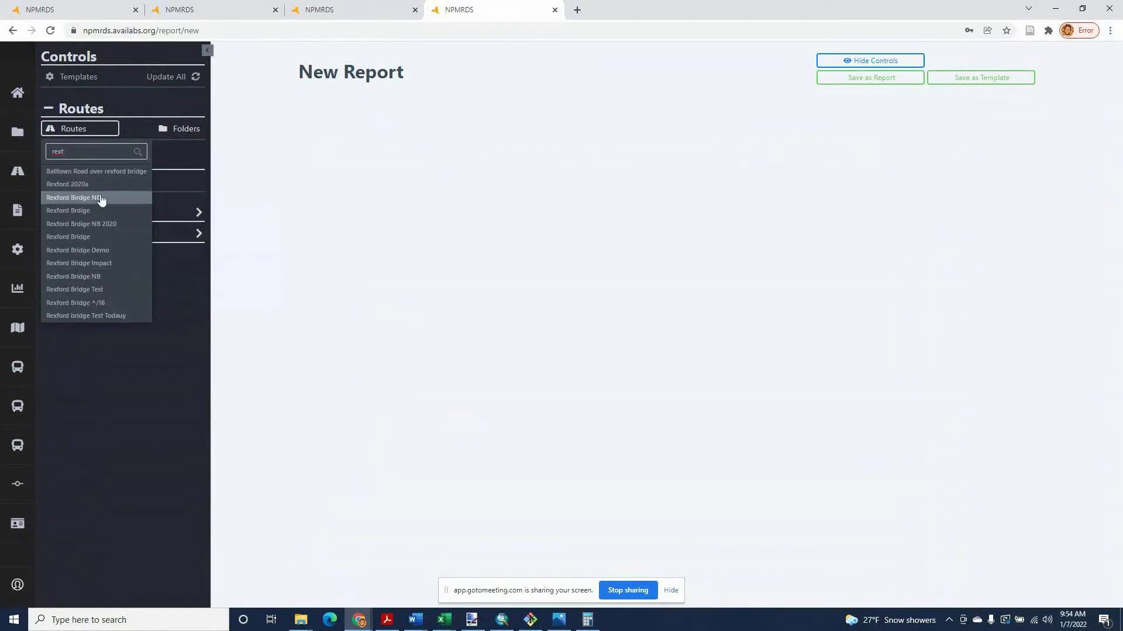
click(85, 278)
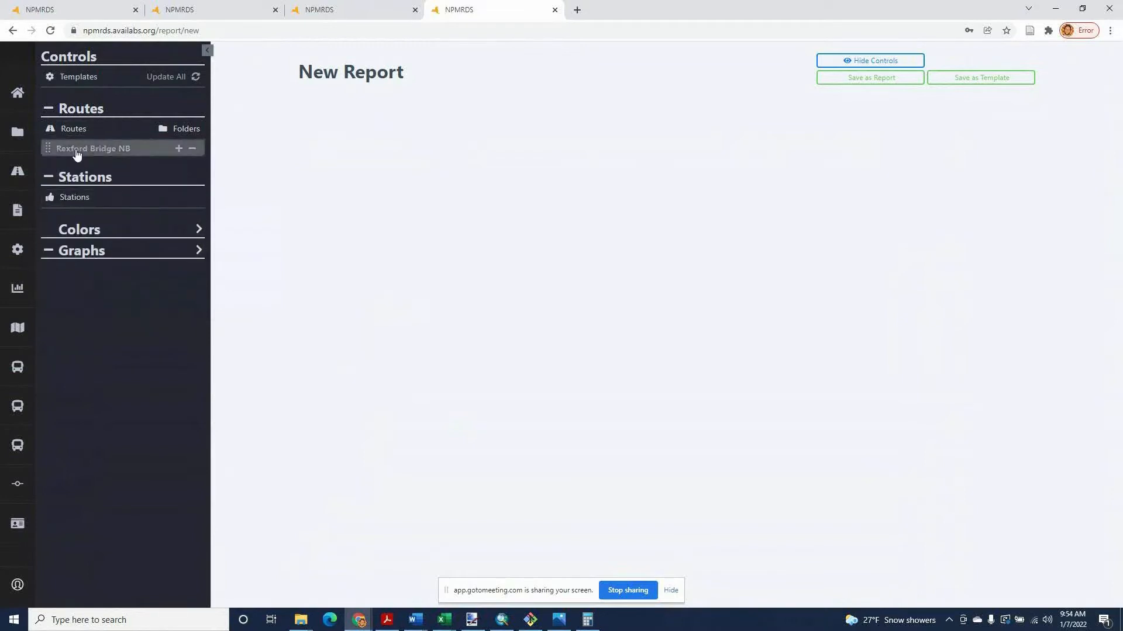
Step: Add a Route Map of the Rexford Bridge NB route to the report
click(197, 250)
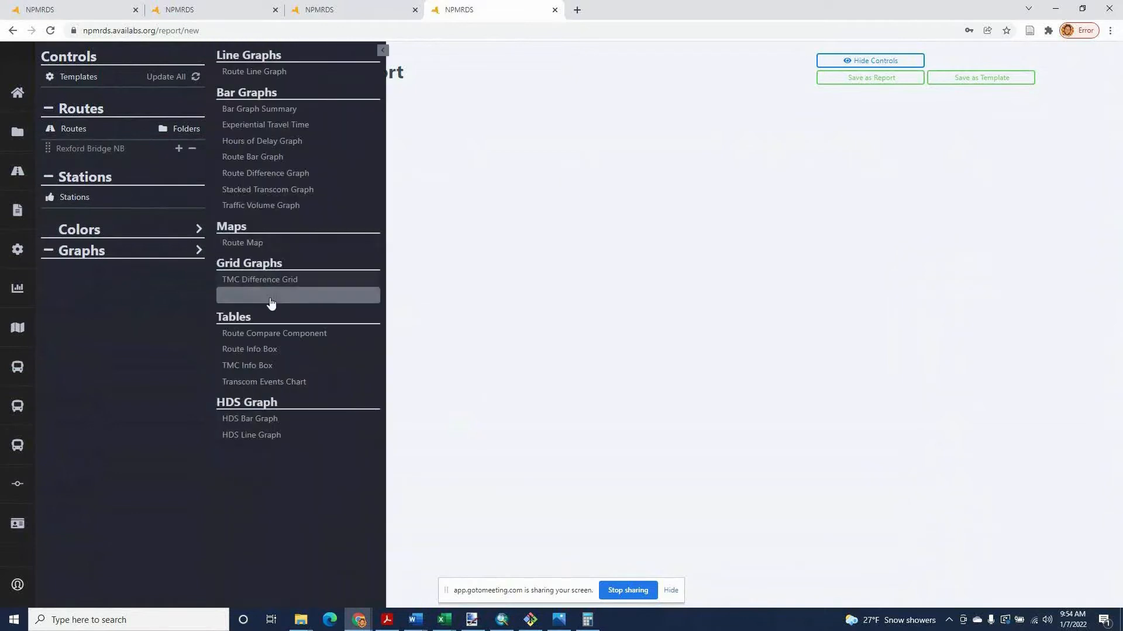
click(254, 243)
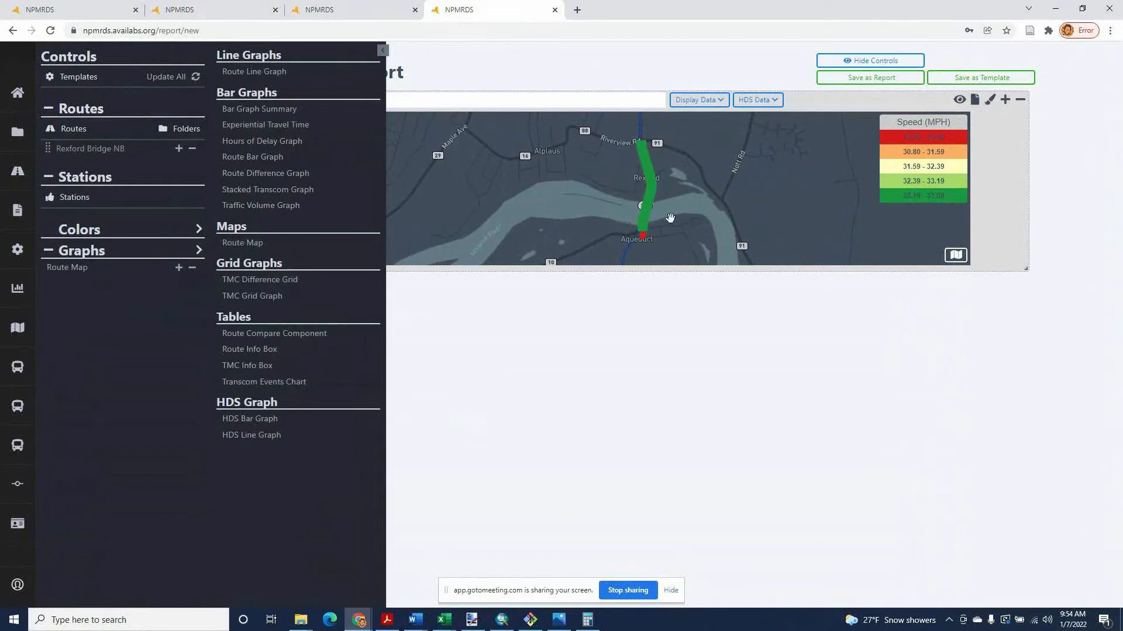
click(524, 75)
scroll(649, 228, up, 3)
scroll(649, 228, down, 3)
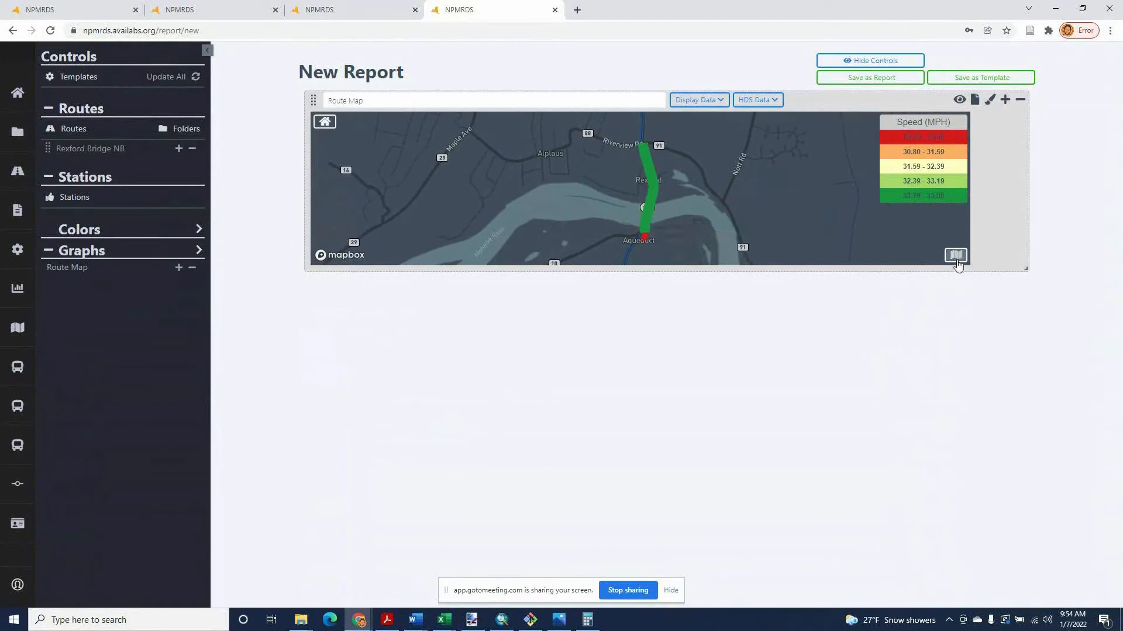
Step: Add a Route Line Graph to the report below the route map
click(198, 249)
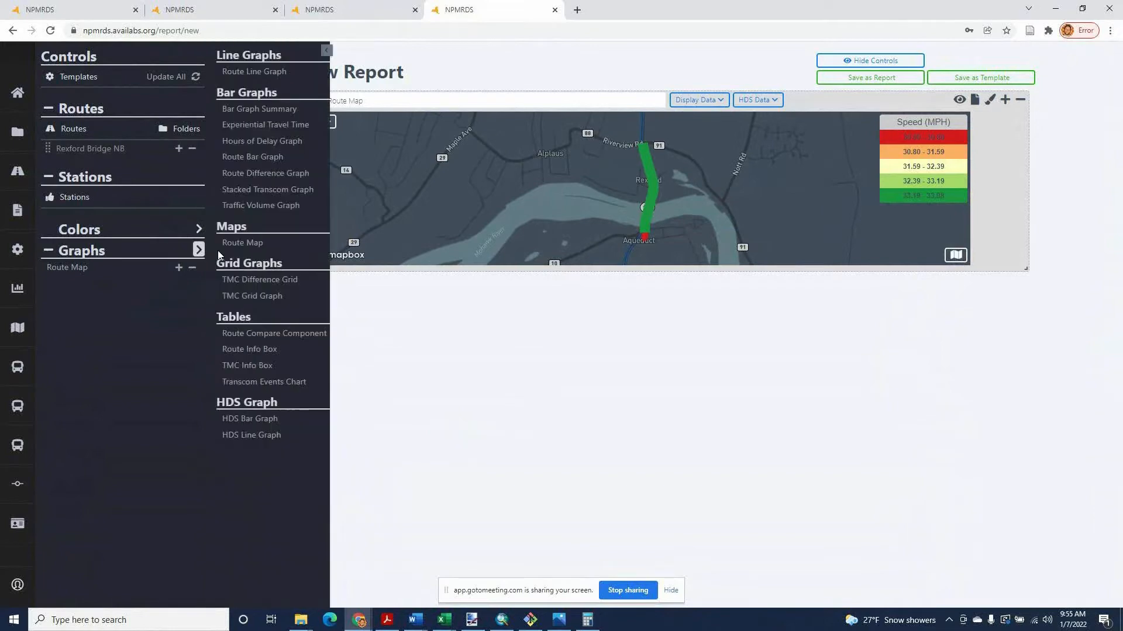
click(261, 72)
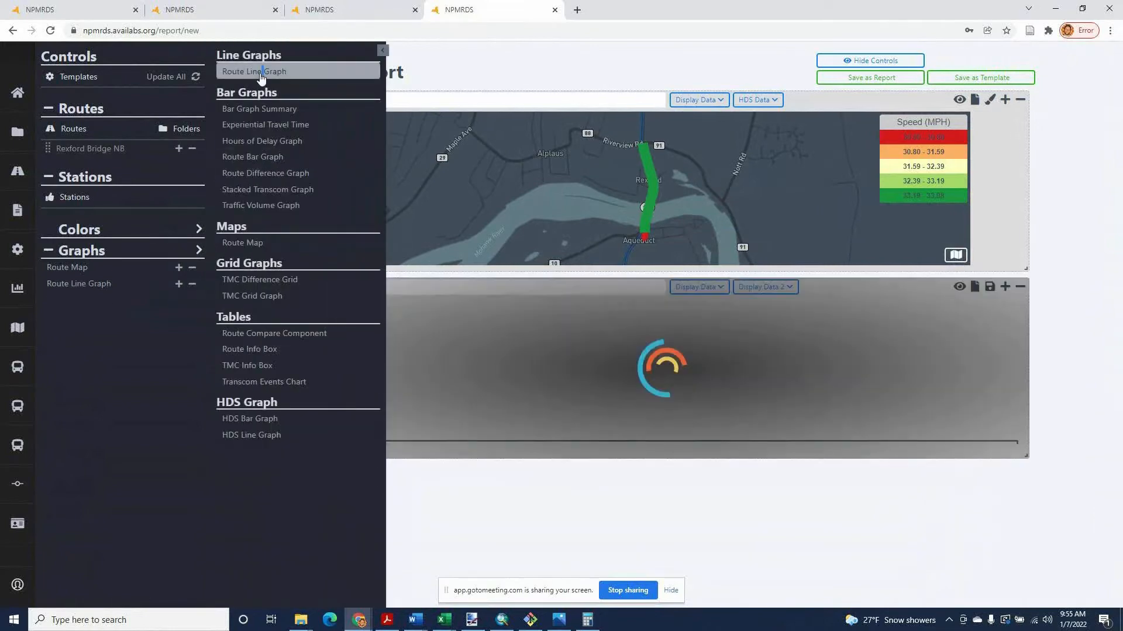
click(147, 149)
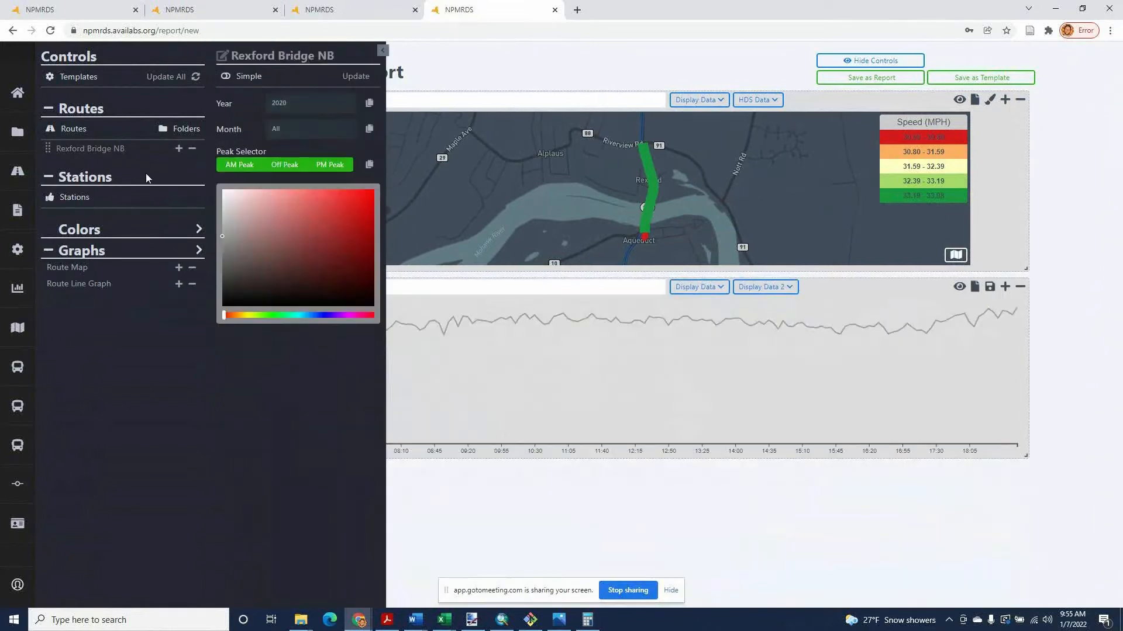
click(382, 50)
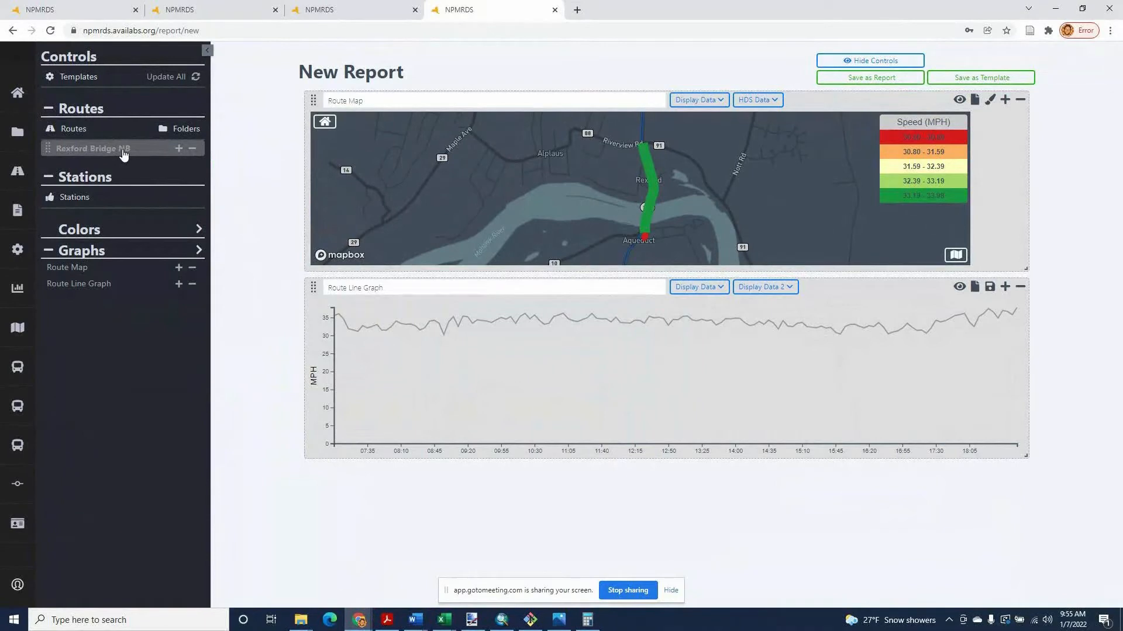
Step: Rename the Rexford Bridge NB route with the pattern {year}-{name} and apply the update
click(80, 153)
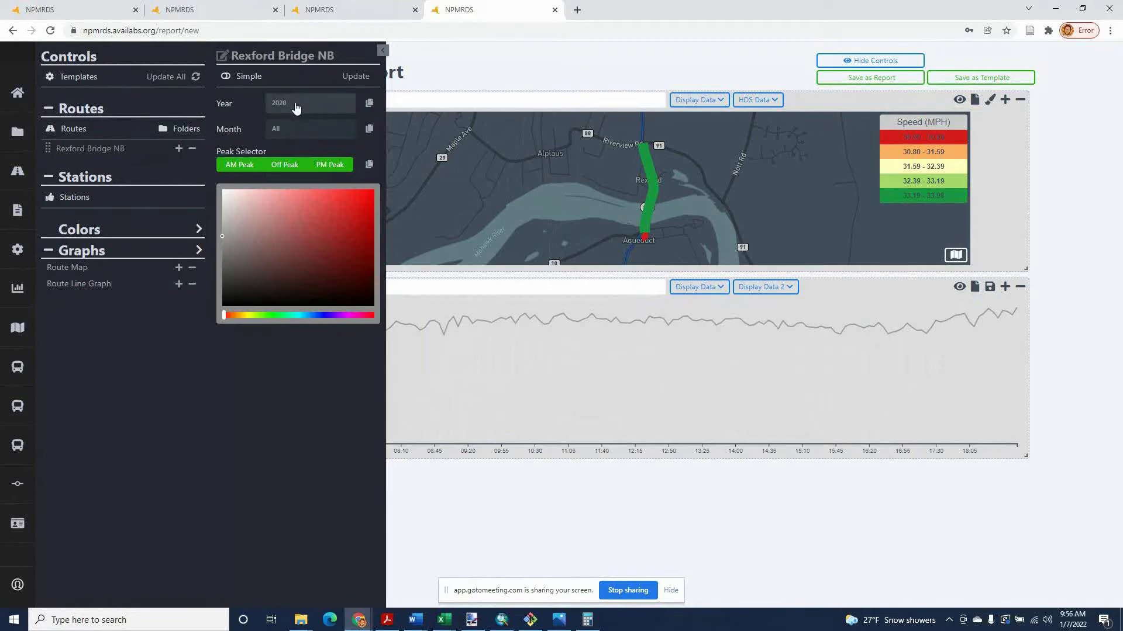
triple_click(298, 60)
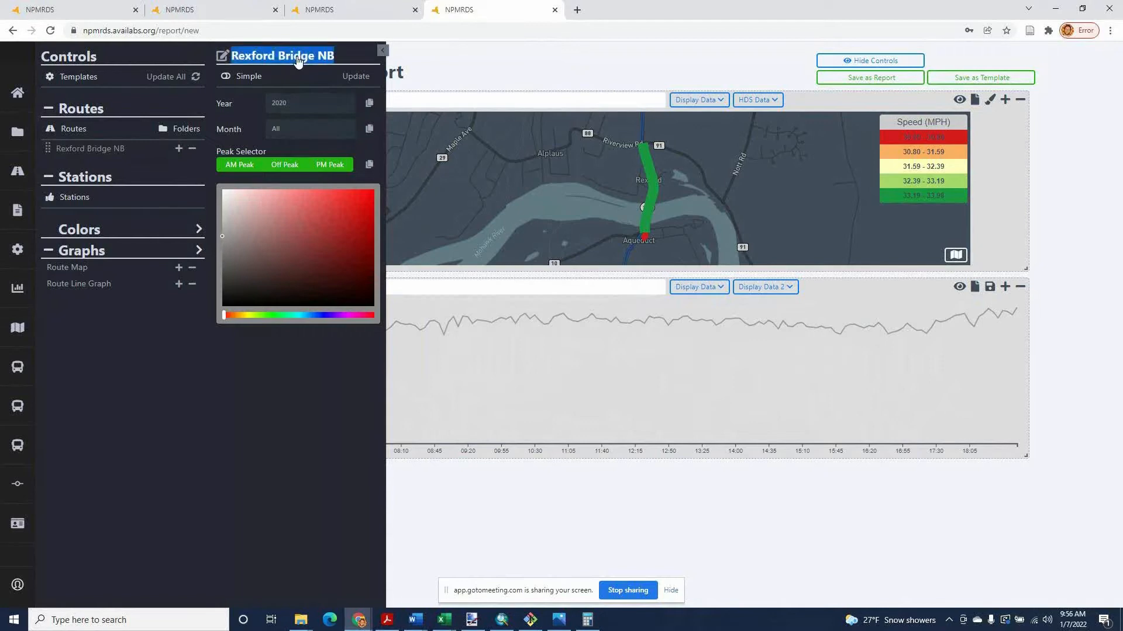
key(BackSpace)
text({)
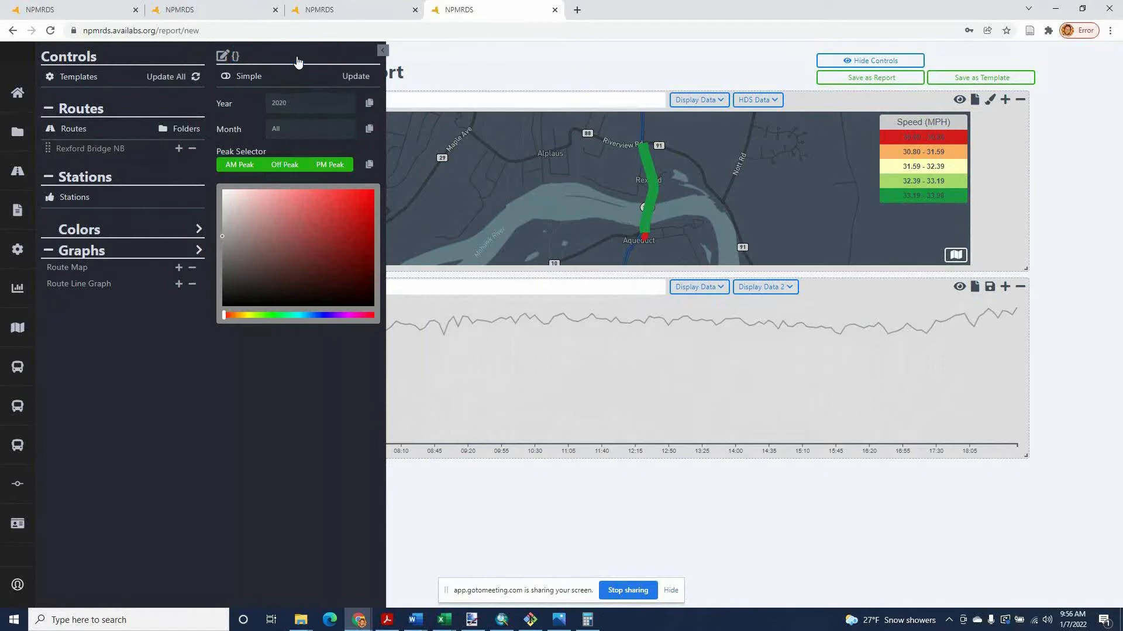
text(year}-{name})
click(348, 78)
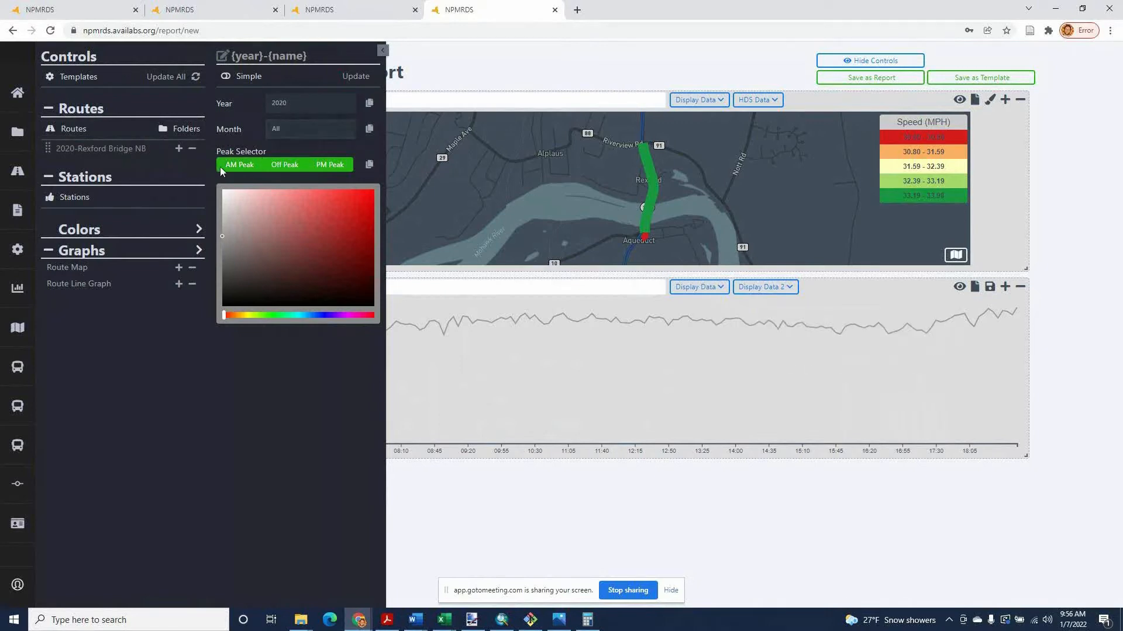
Step: Duplicate the route, name the copy {year}-{name}, set its year to 2019 and apply the update
click(179, 150)
click(120, 171)
click(254, 60)
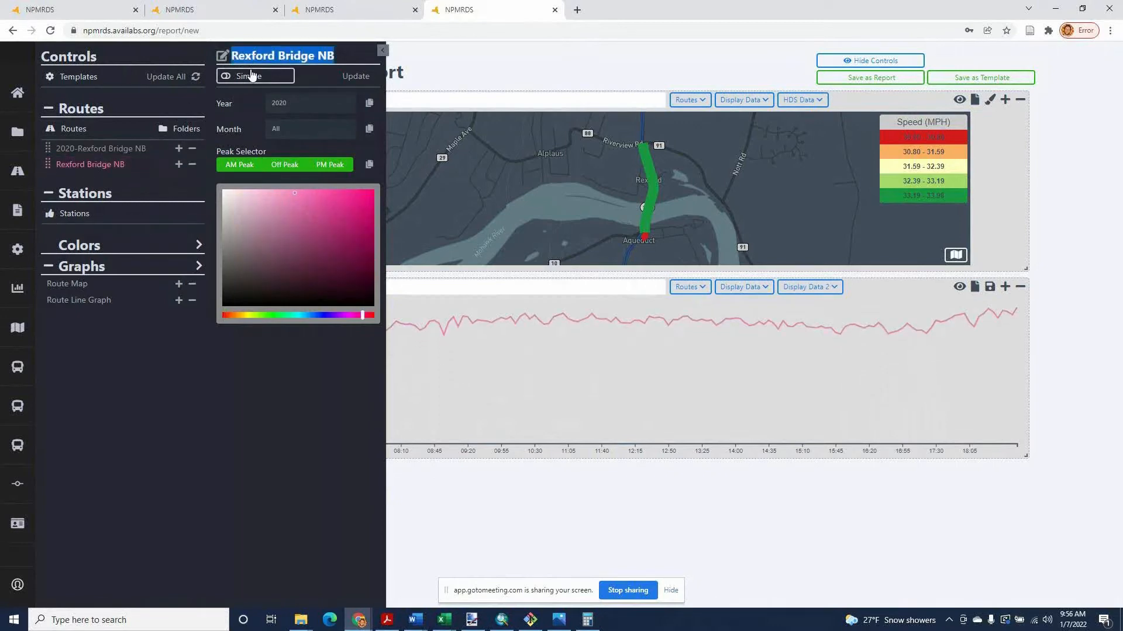
text(and weather/meteorology)
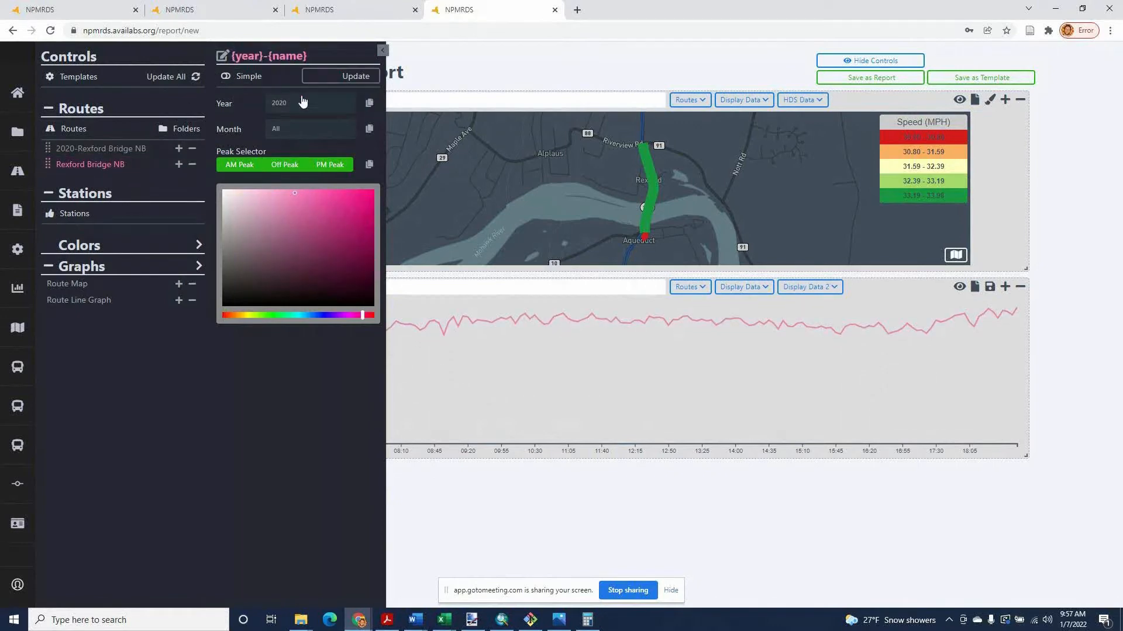
click(292, 108)
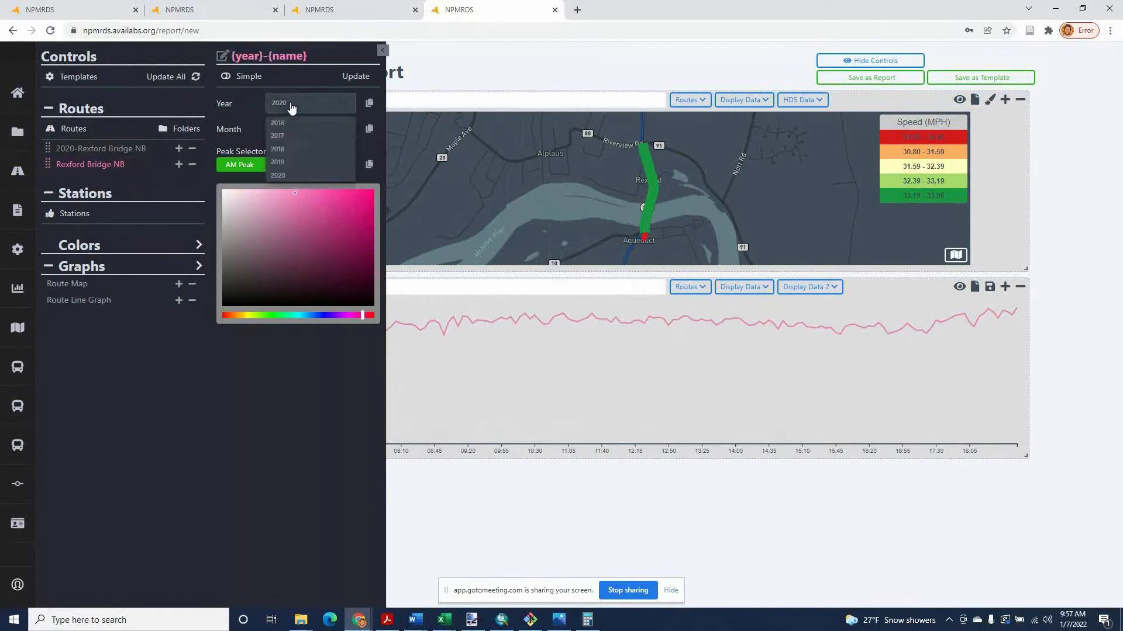
click(285, 163)
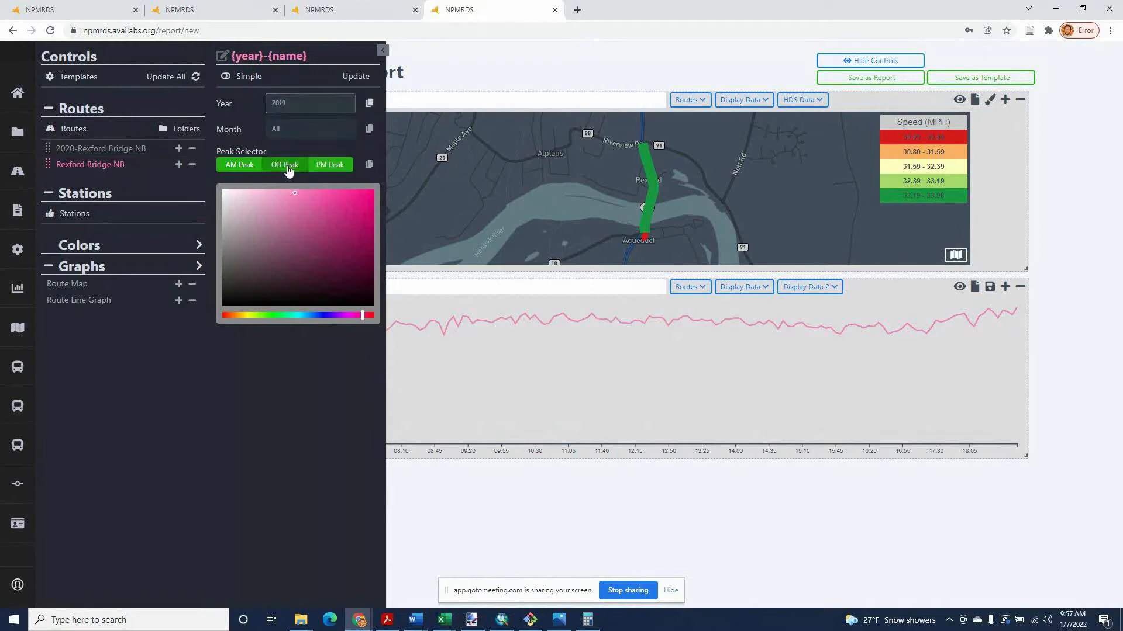
click(356, 77)
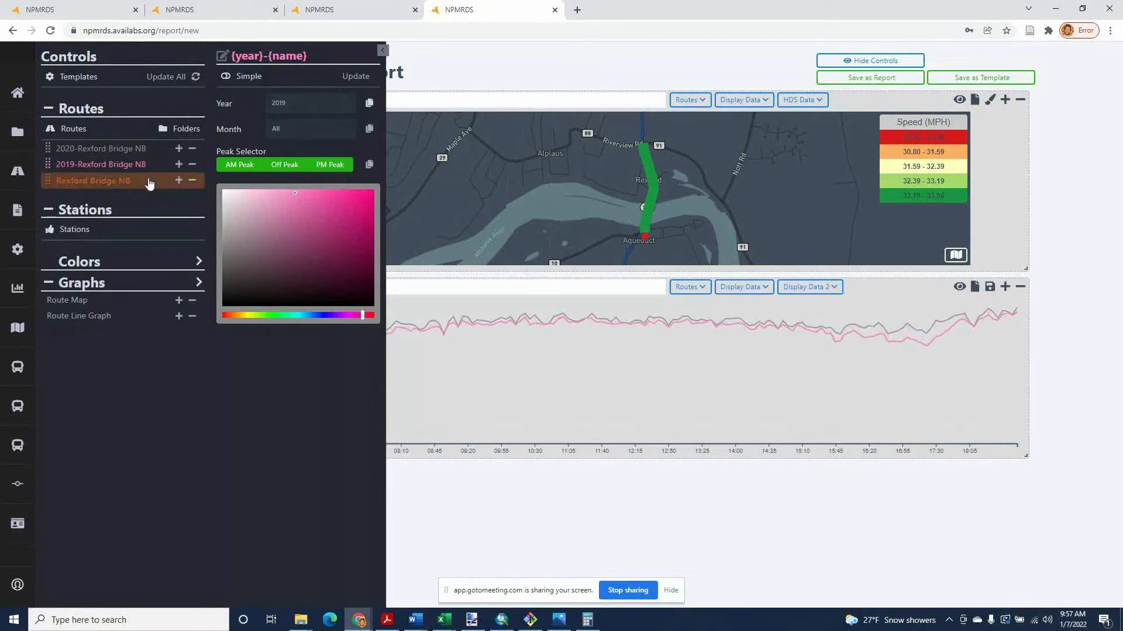
Step: Name the third copy of the route {year}-{name}, set its year to 2018 and apply the update
click(152, 183)
triple_click(275, 57)
text({year}-{name})
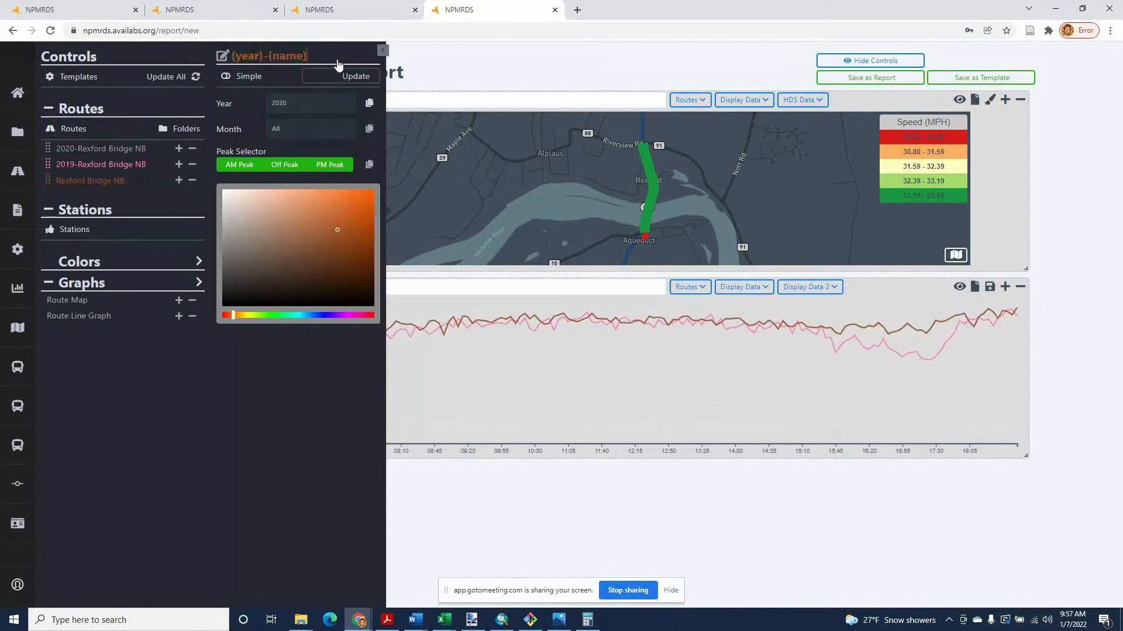
click(310, 103)
click(301, 146)
click(356, 77)
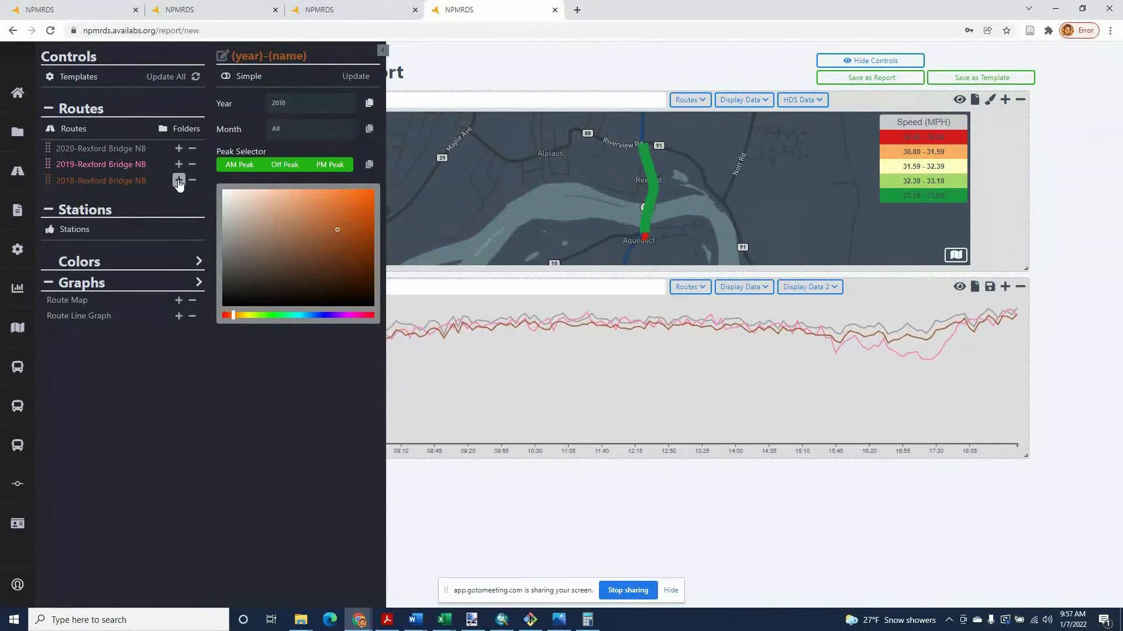
Step: Duplicate the 2018 route, name the copy {year}-{name}, set its year to 2017 and apply the update
click(179, 181)
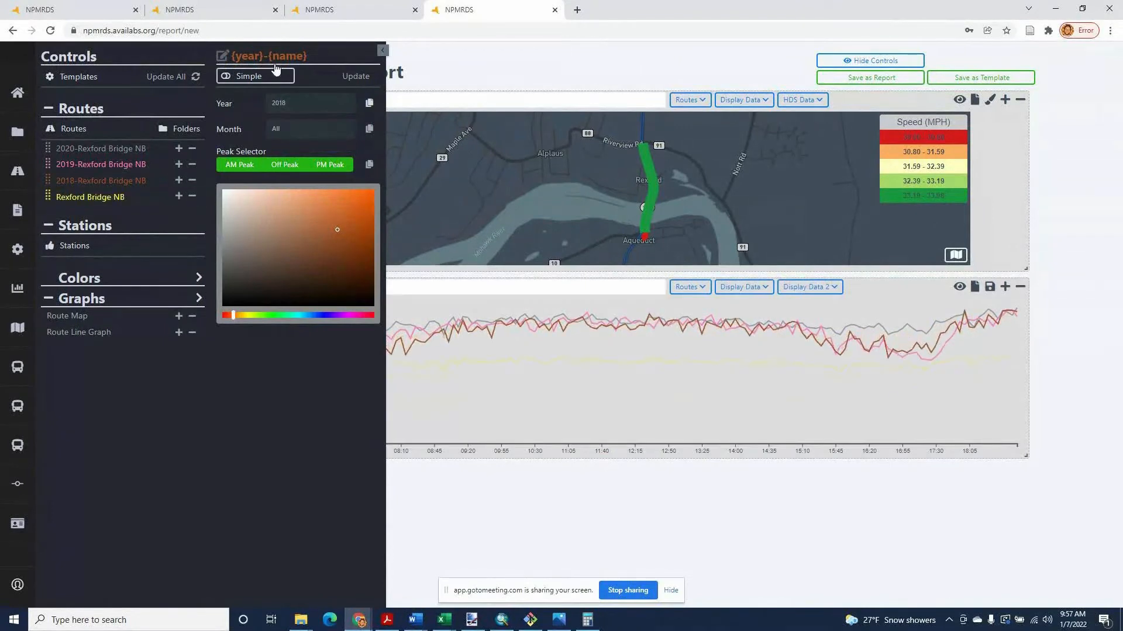
click(88, 197)
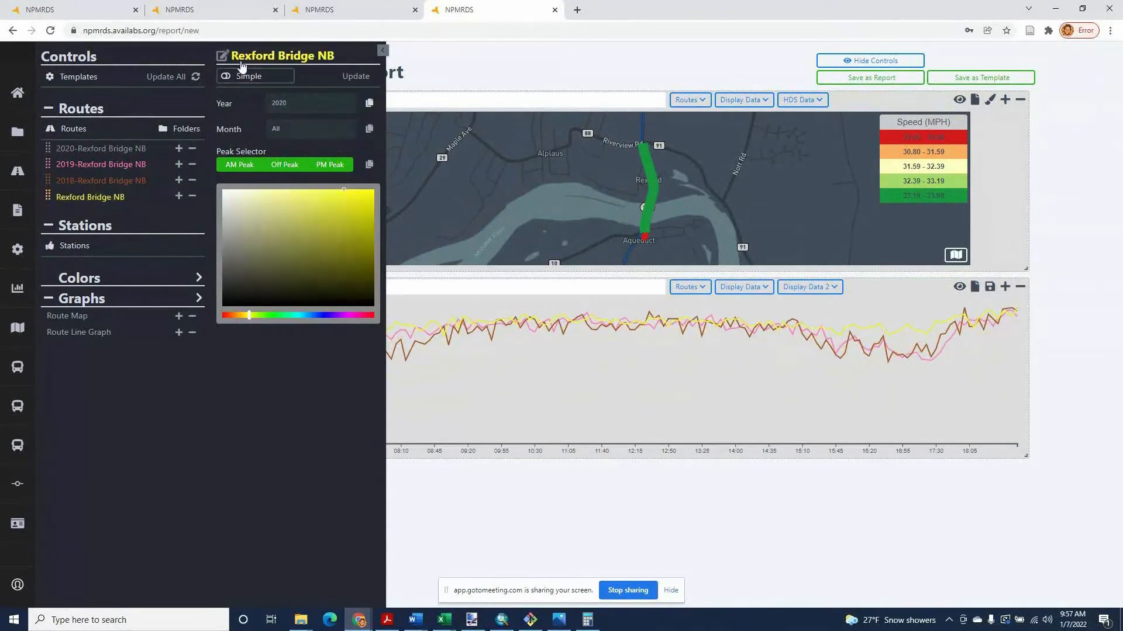
click(292, 103)
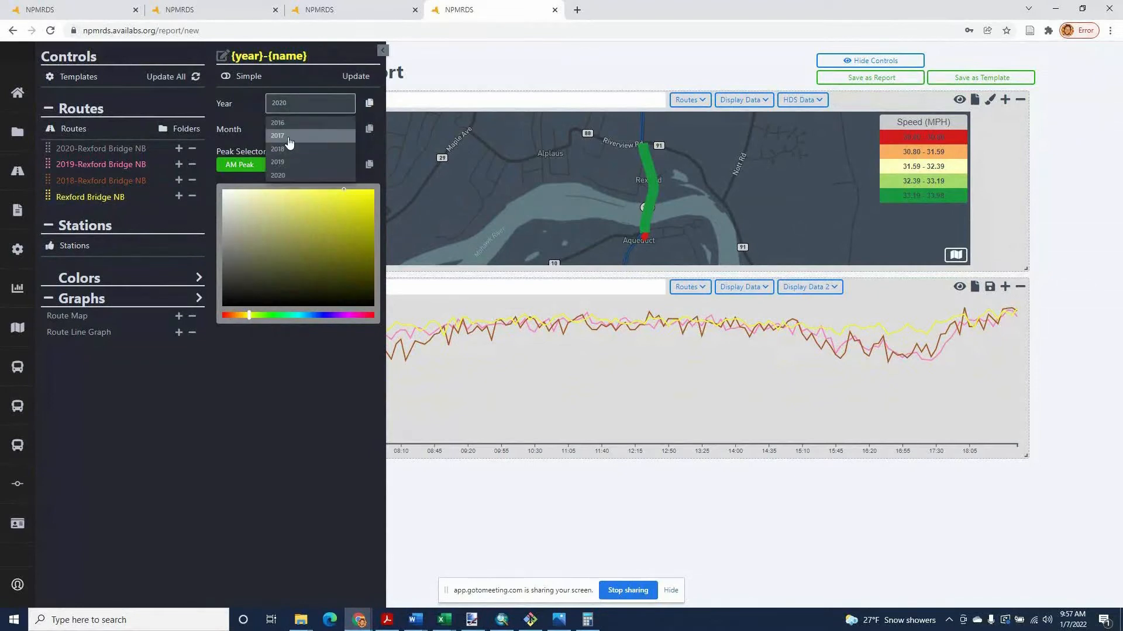
click(289, 135)
click(355, 76)
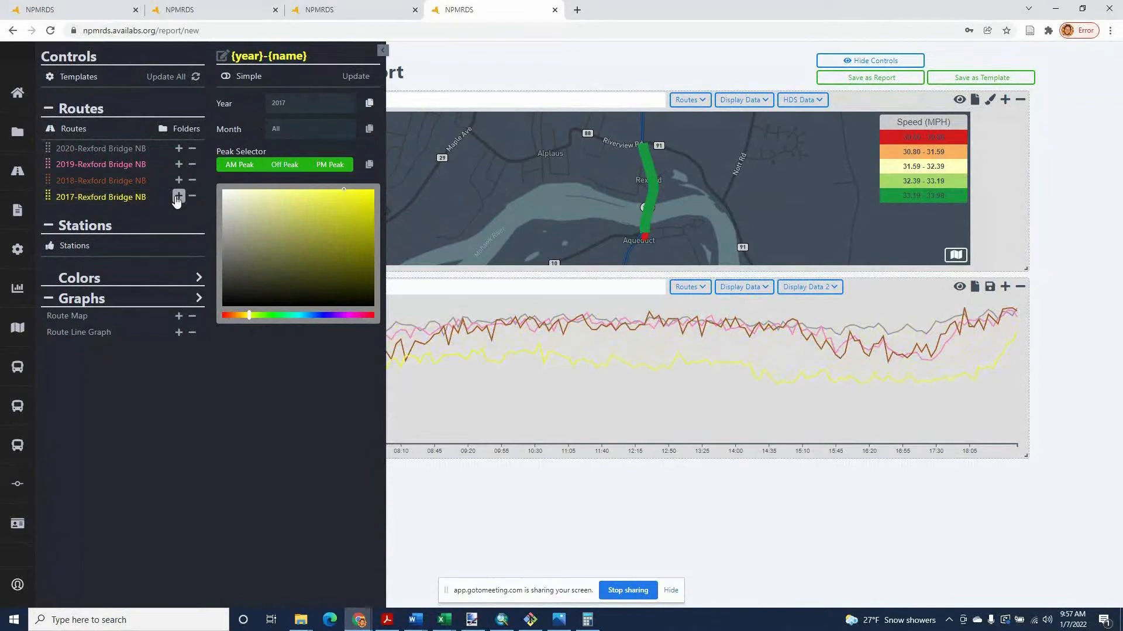
Step: Duplicate the 2017 route, name the copy {year}-{name}, set its year to 2016 and apply the update
click(179, 197)
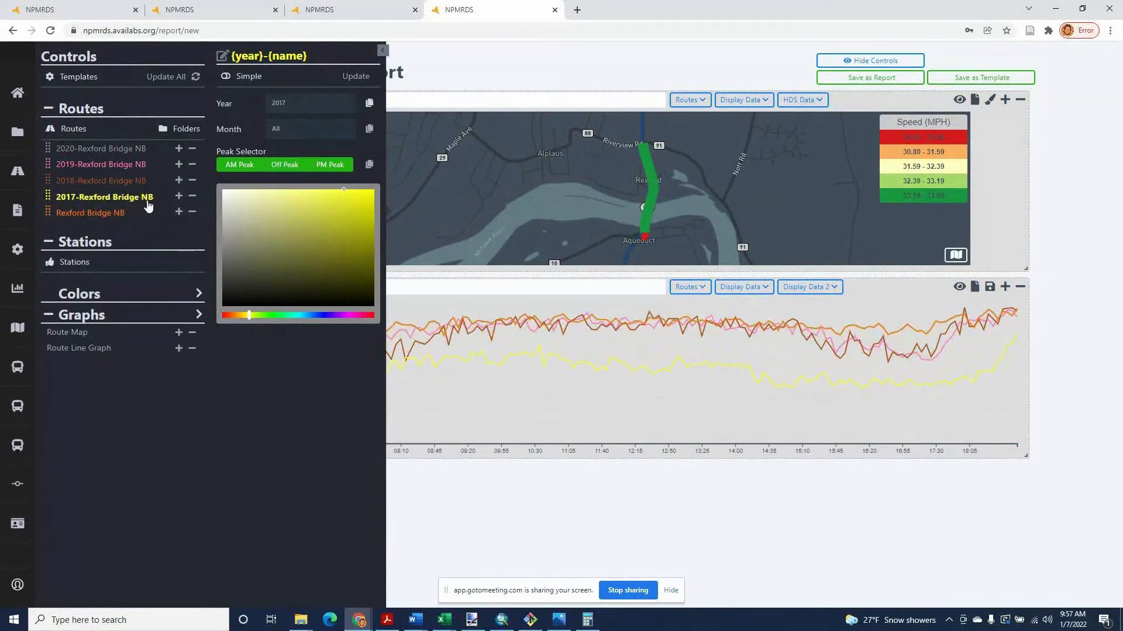
drag(147, 202, 121, 226)
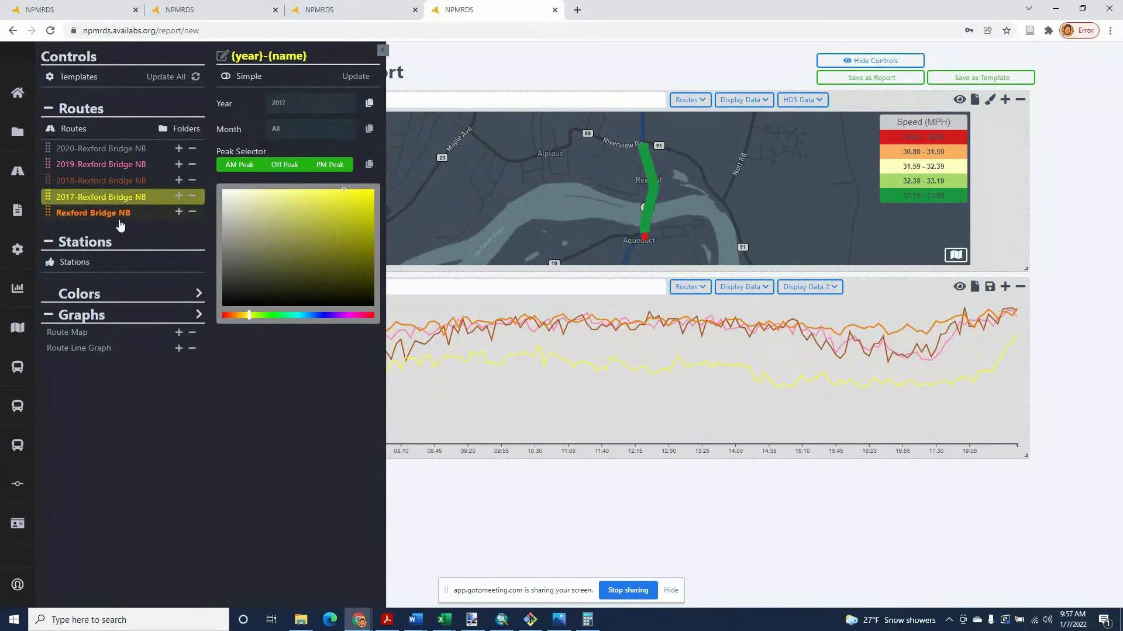
click(117, 215)
click(310, 103)
click(297, 129)
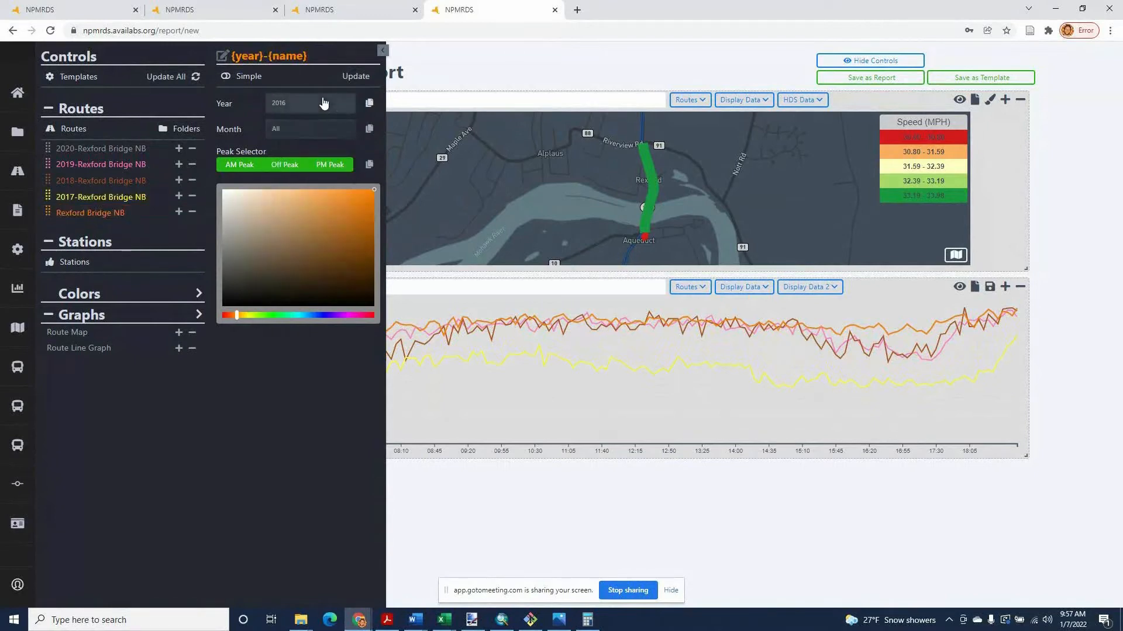
click(355, 77)
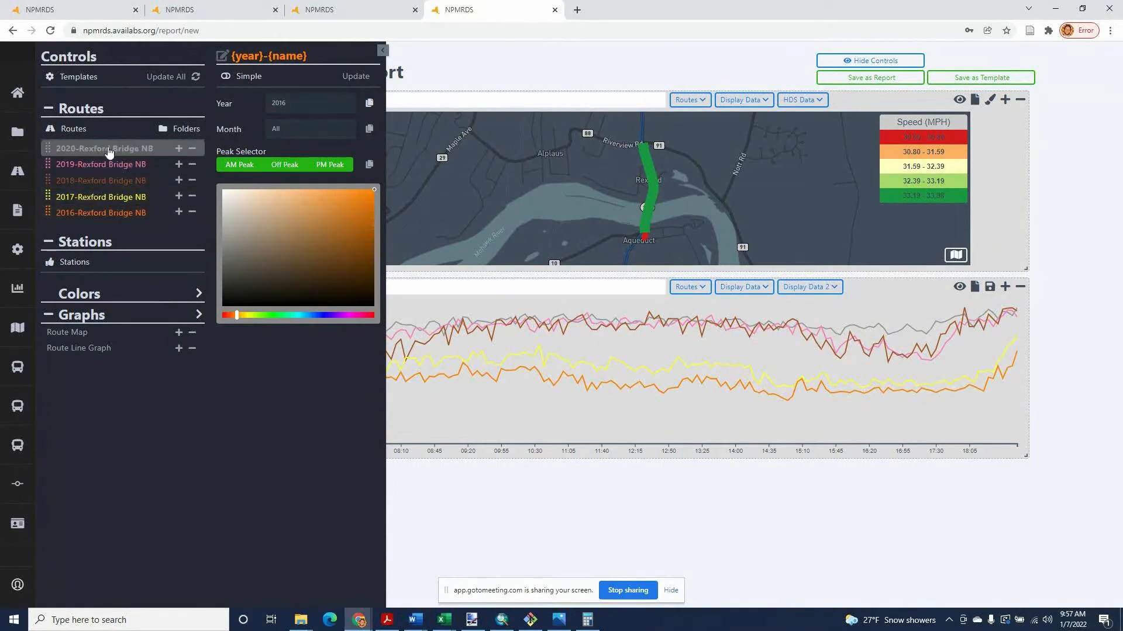
Step: Remove the 2020-Rexford Bridge NB route from the report and close the route settings
click(192, 150)
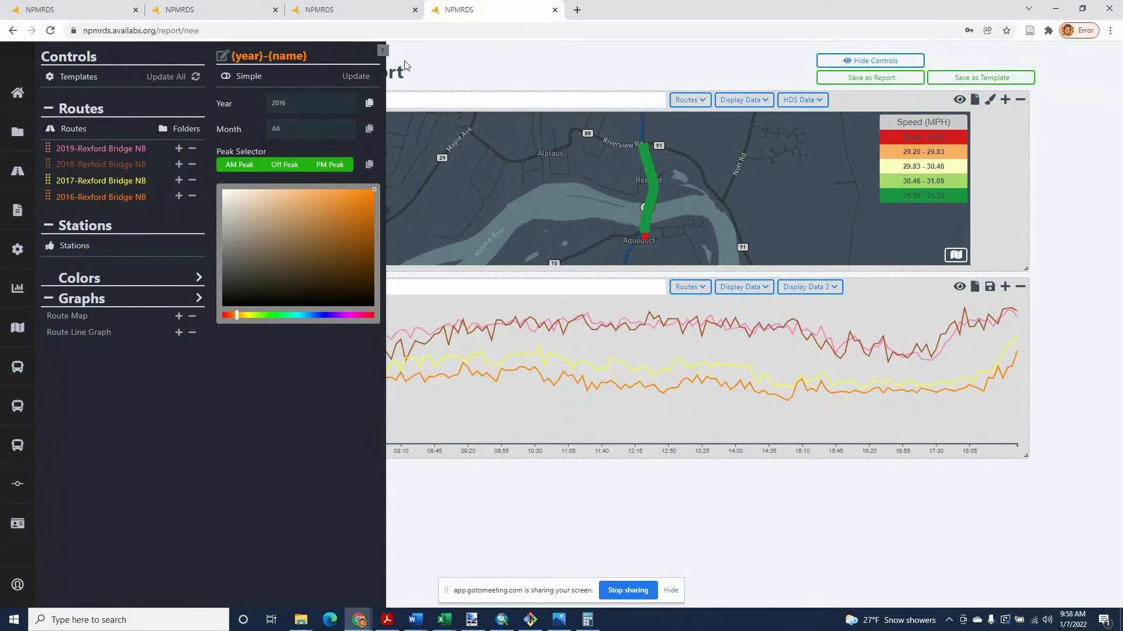
click(381, 51)
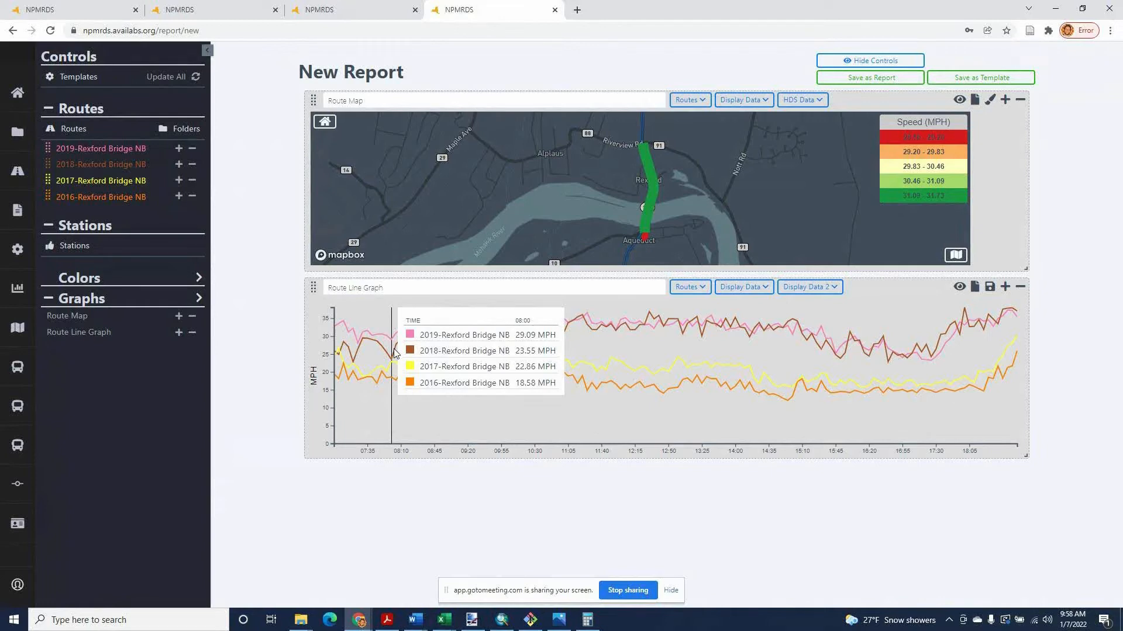
Step: Narrow the line graph and the route map, and place the map to the right of the line graph
drag(1021, 455, 720, 479)
drag(1026, 269, 491, 283)
drag(313, 100, 1082, 152)
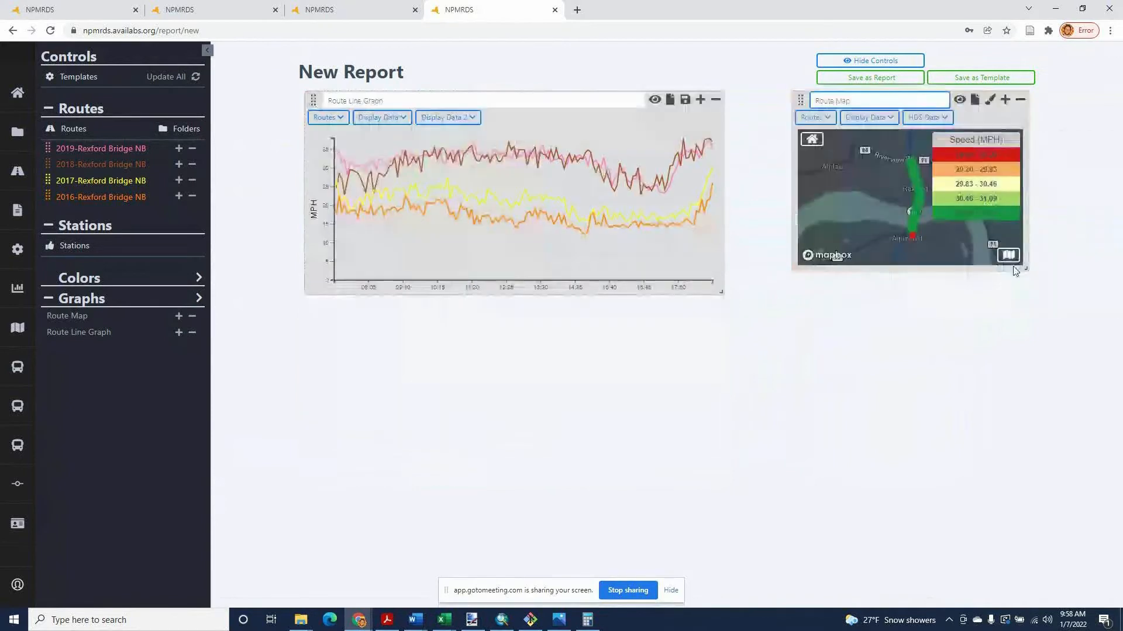
Step: Make the route map as tall as the line graph and widen the line graph up to the map's edge
drag(1032, 279, 1029, 297)
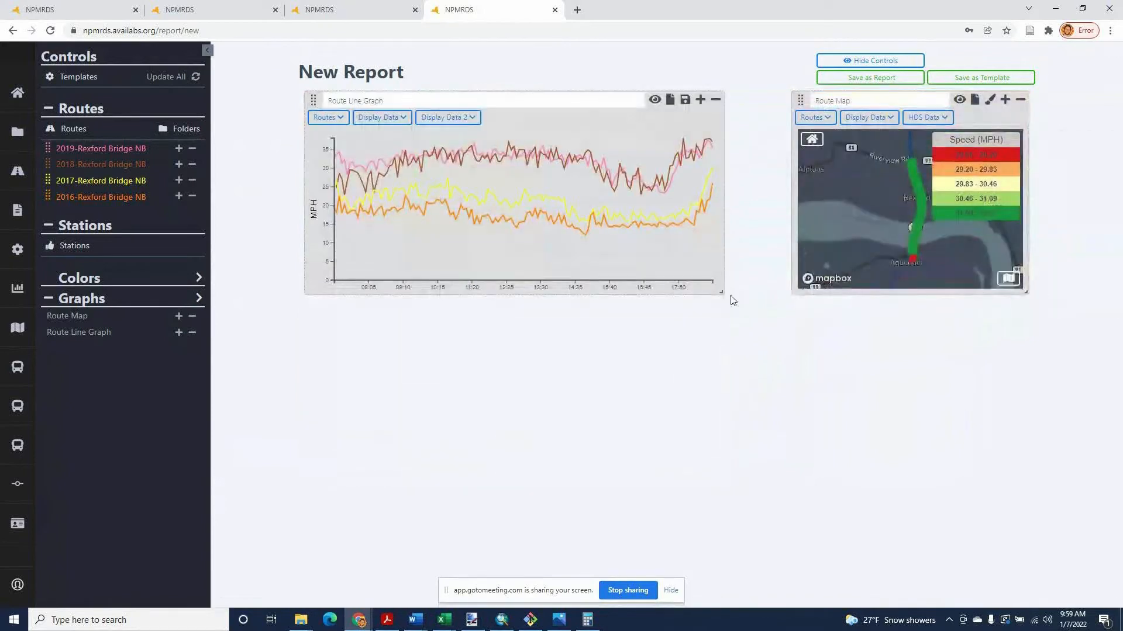
drag(723, 294, 783, 292)
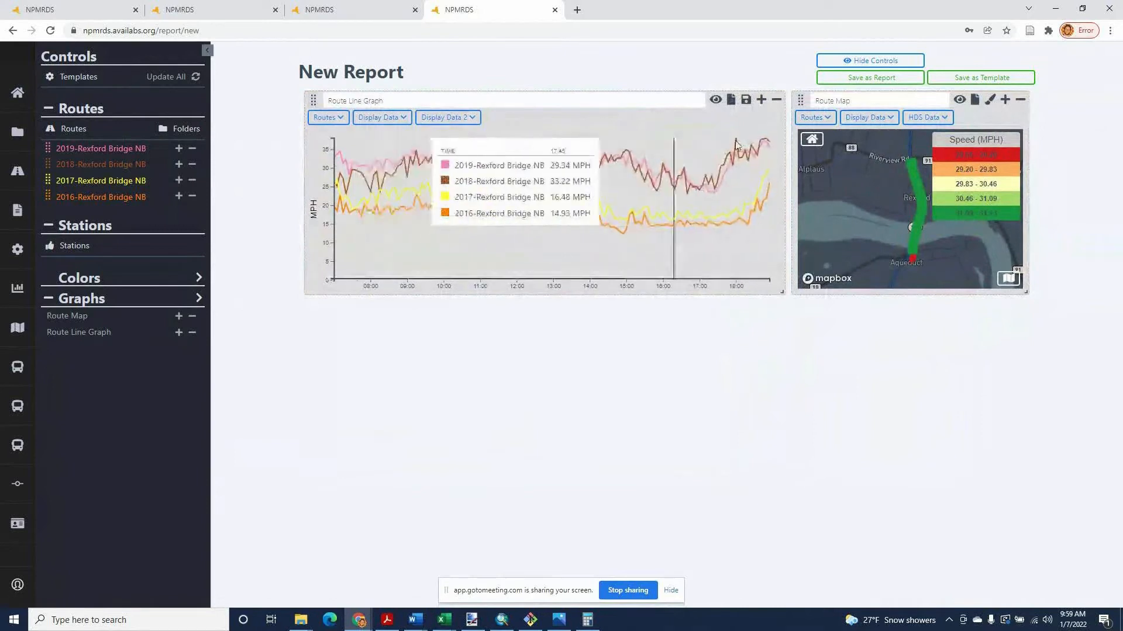
Step: Duplicate the route line graph and set the copy's display data to Hours of Delay
click(761, 100)
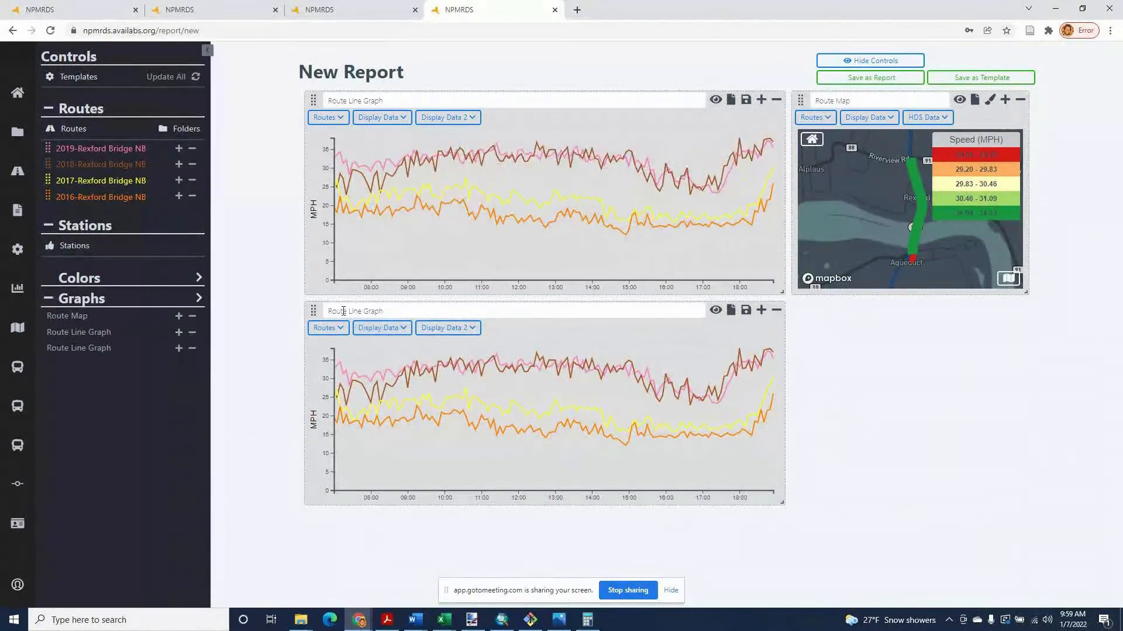
click(376, 330)
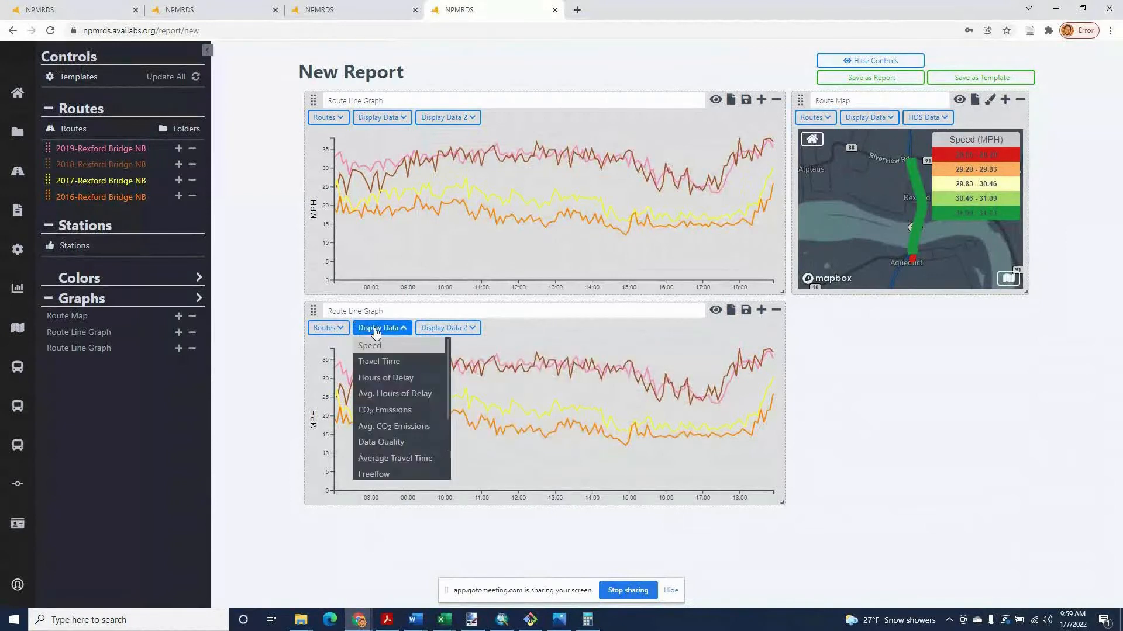
click(397, 377)
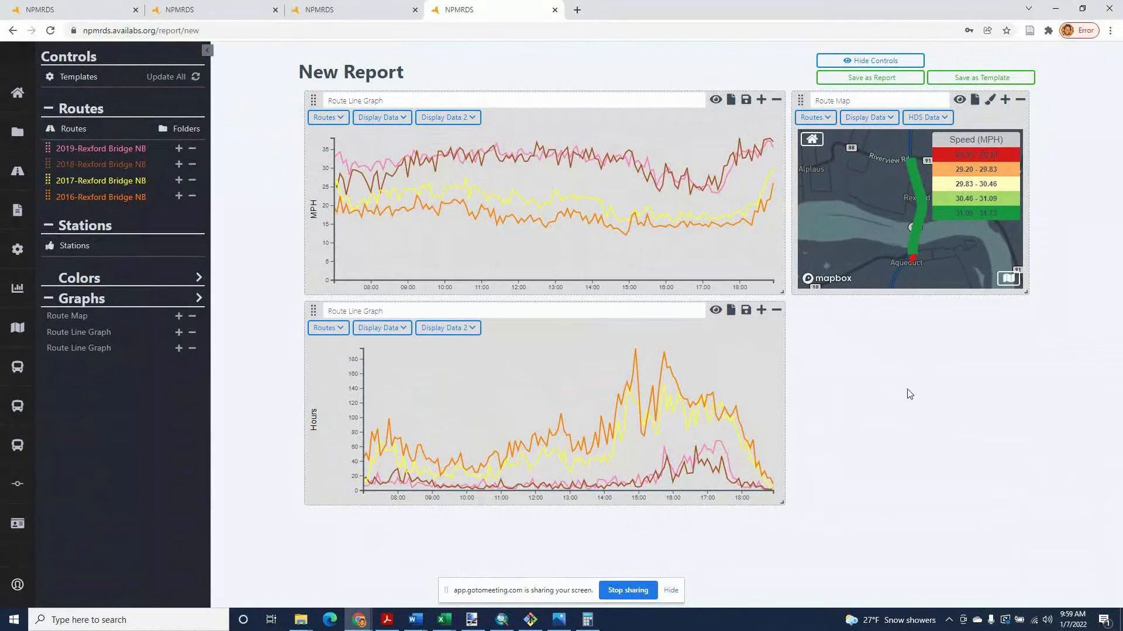
Step: Duplicate the route map, zoom the upper map out to the Schenectady–Albany region and the lower one out slightly around the bridge
click(1004, 100)
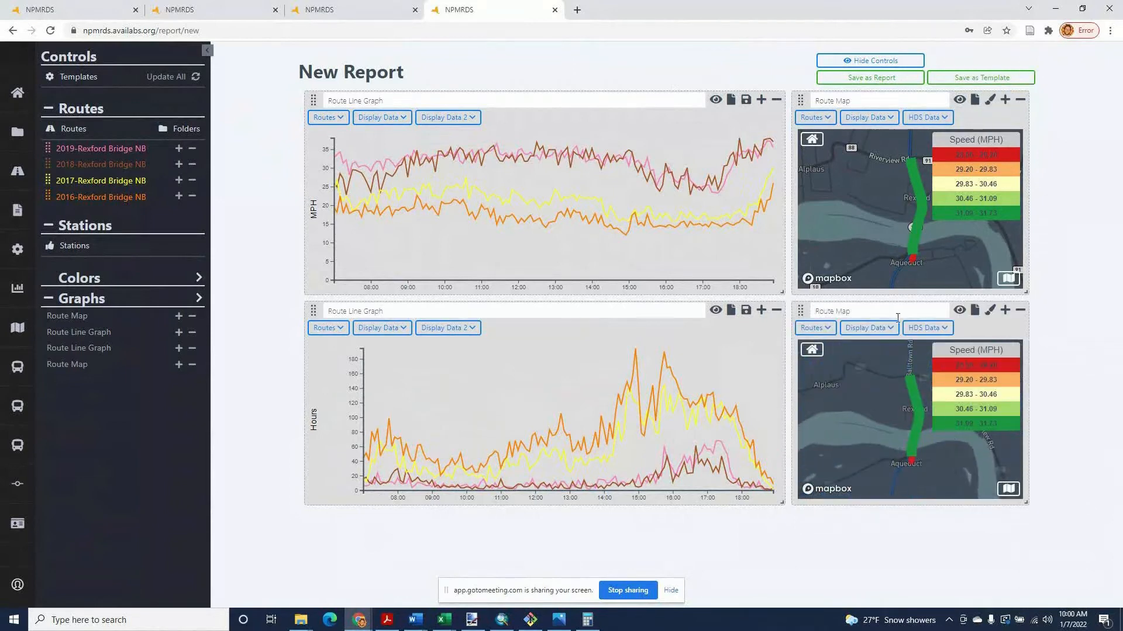
scroll(888, 215, down, 5)
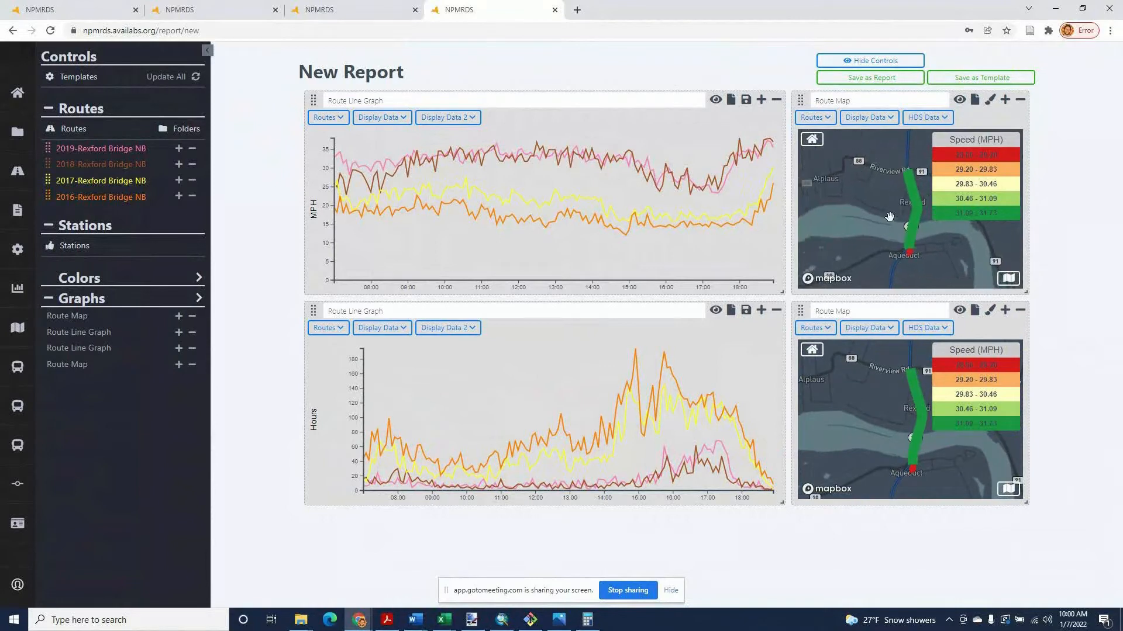
scroll(894, 216, down, 3)
scroll(908, 221, down, 4)
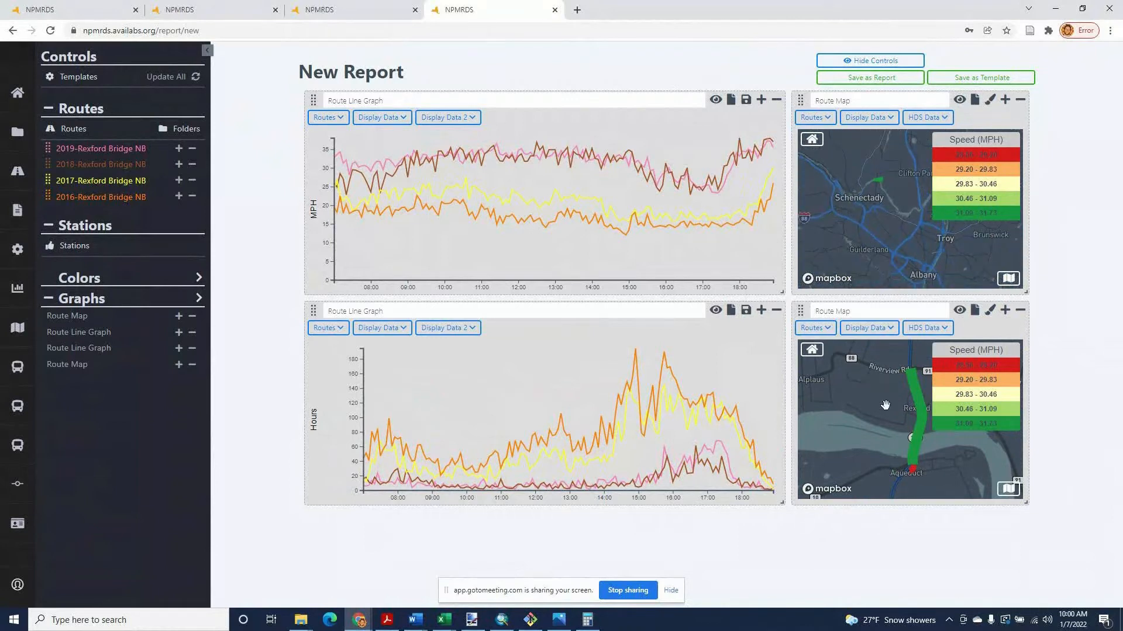
scroll(874, 415, down, 3)
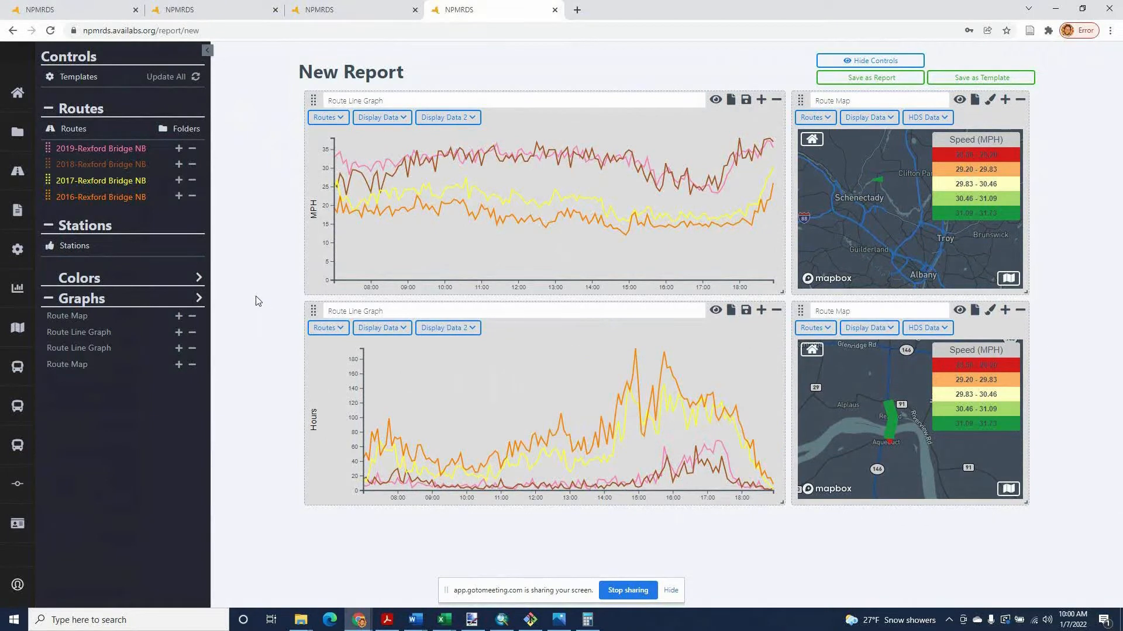
Step: Set the upper line graph's display data to Travel Time and inspect the yearly values in both line graphs
click(386, 118)
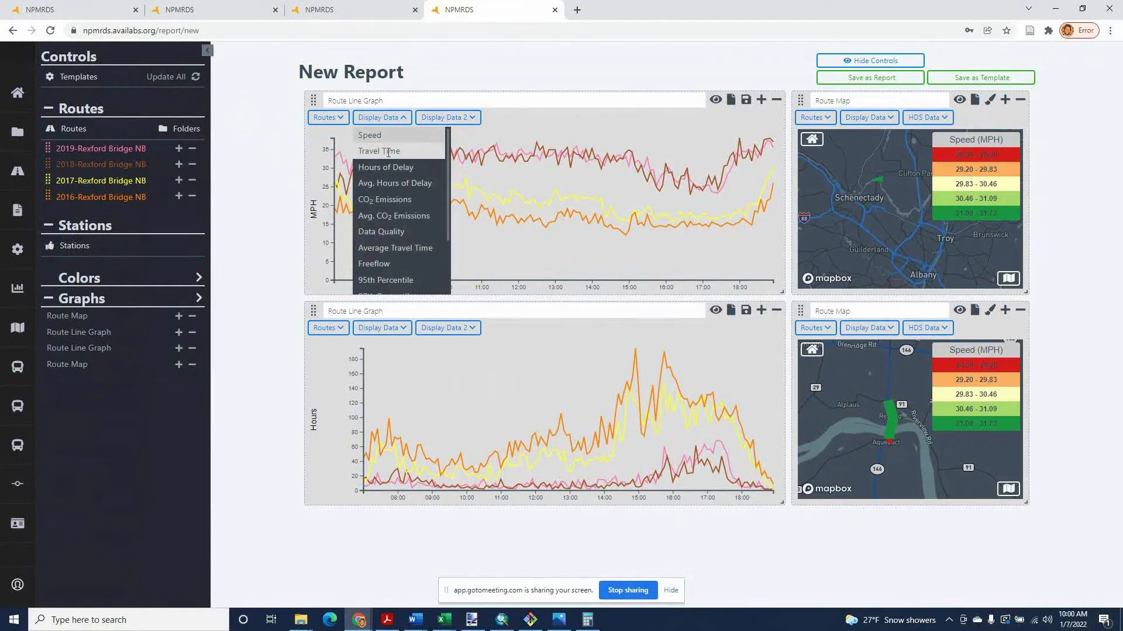
click(388, 152)
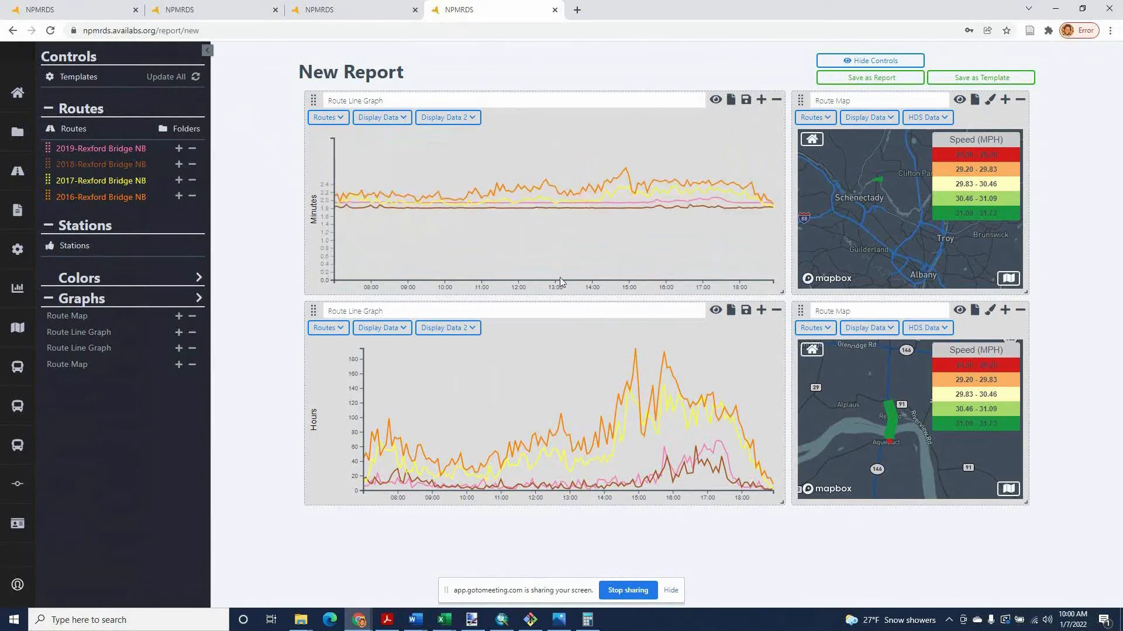
mouse_move(565, 282)
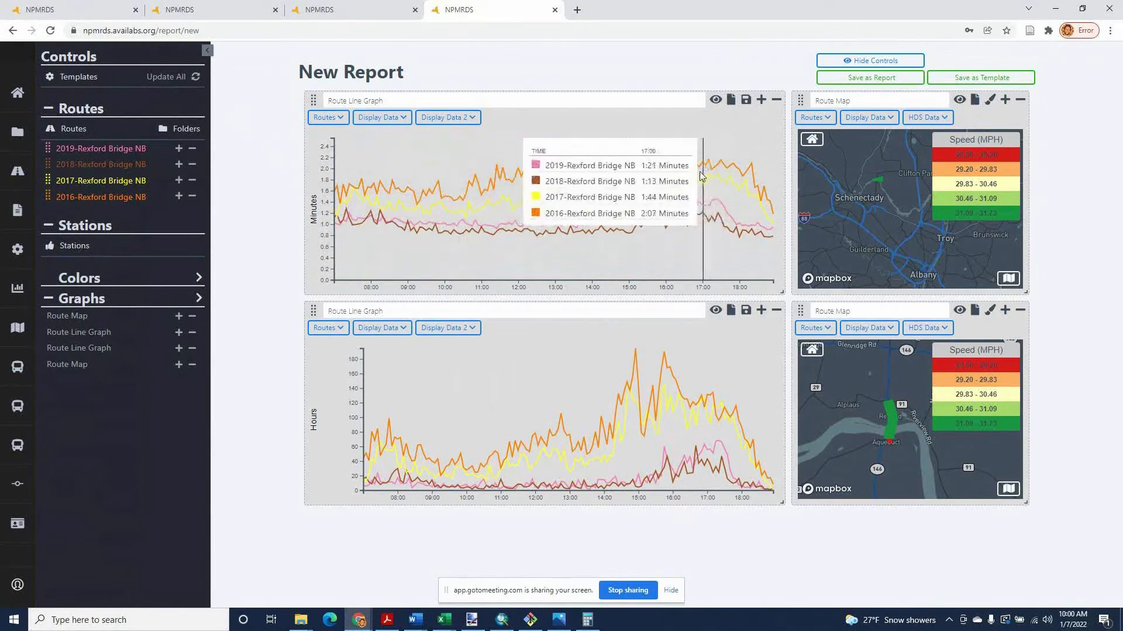
mouse_move(661, 412)
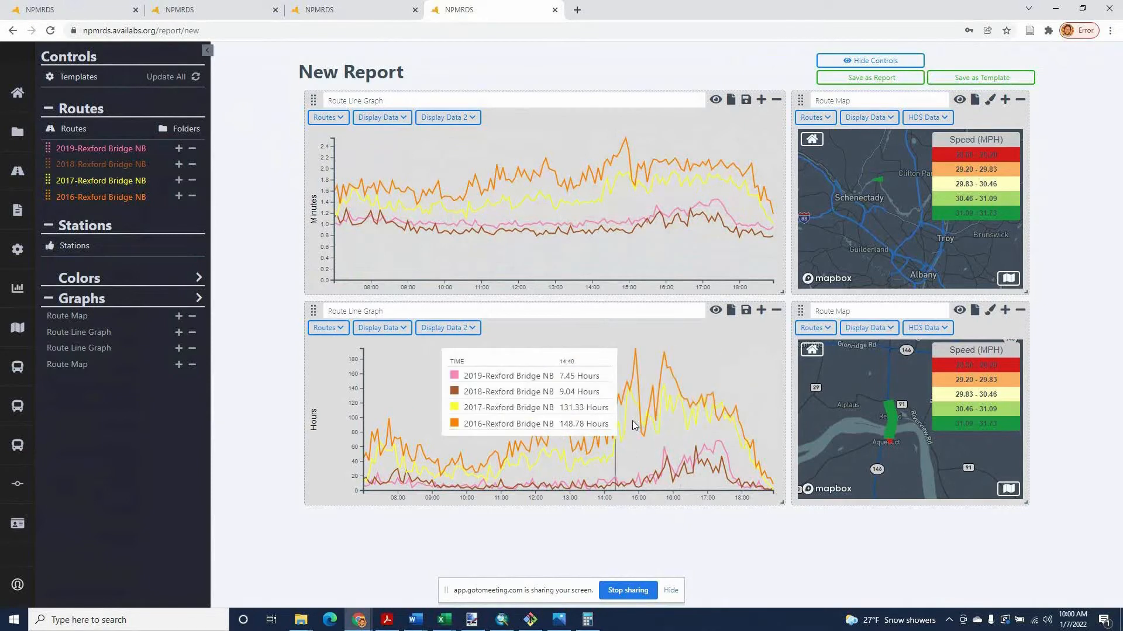
Step: Switch the upper line graph to Speed for comparison and return it to Travel Time
click(380, 117)
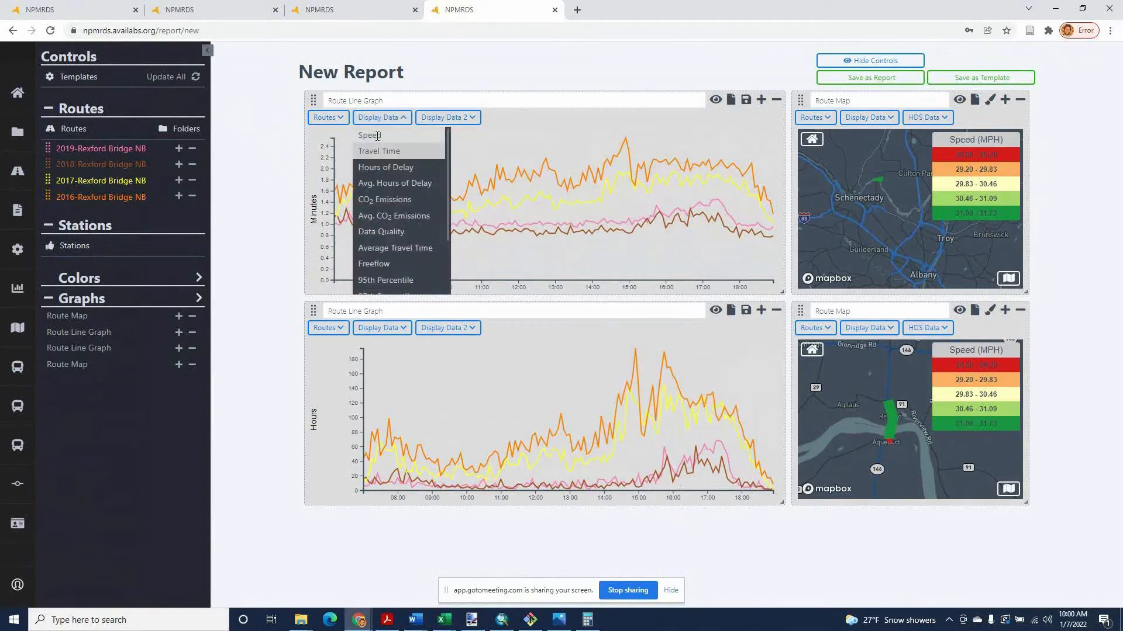
click(377, 136)
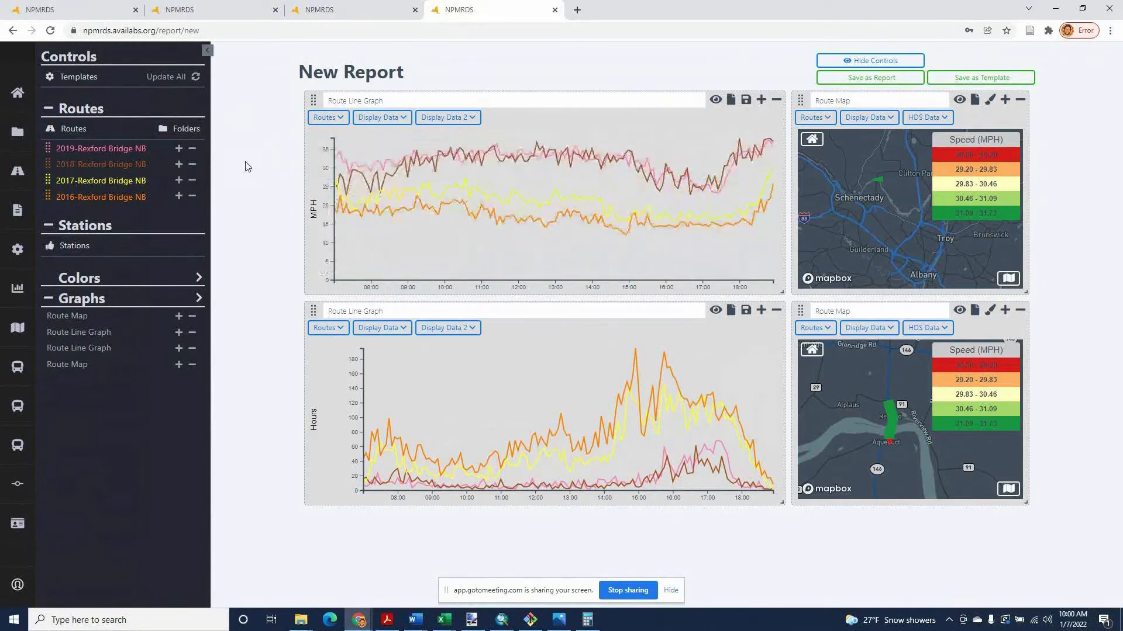
click(380, 120)
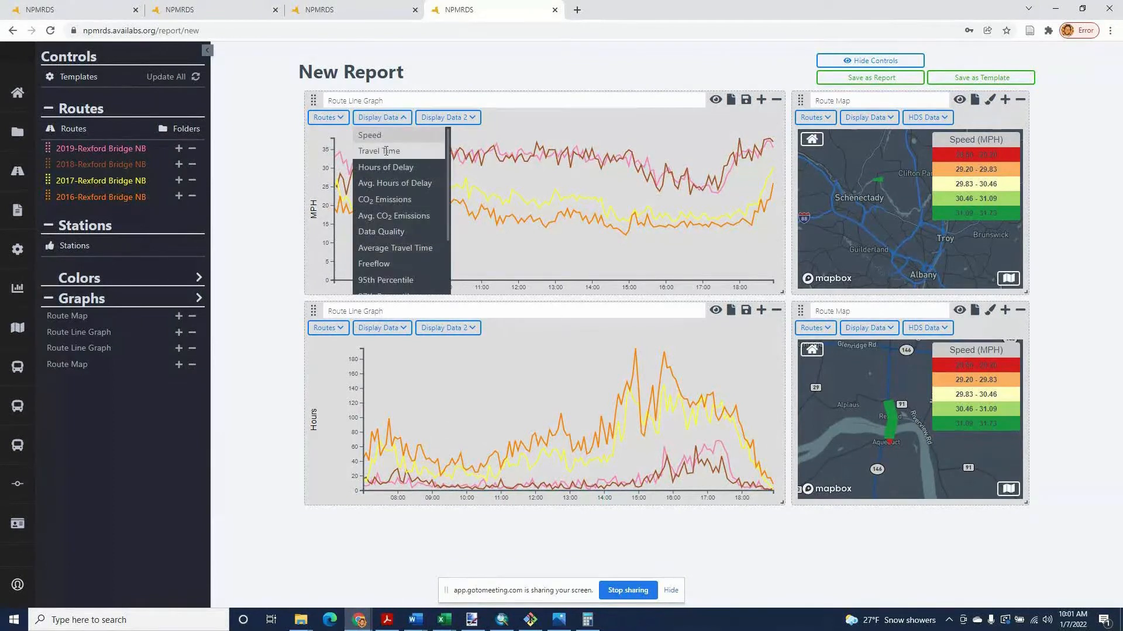
click(386, 151)
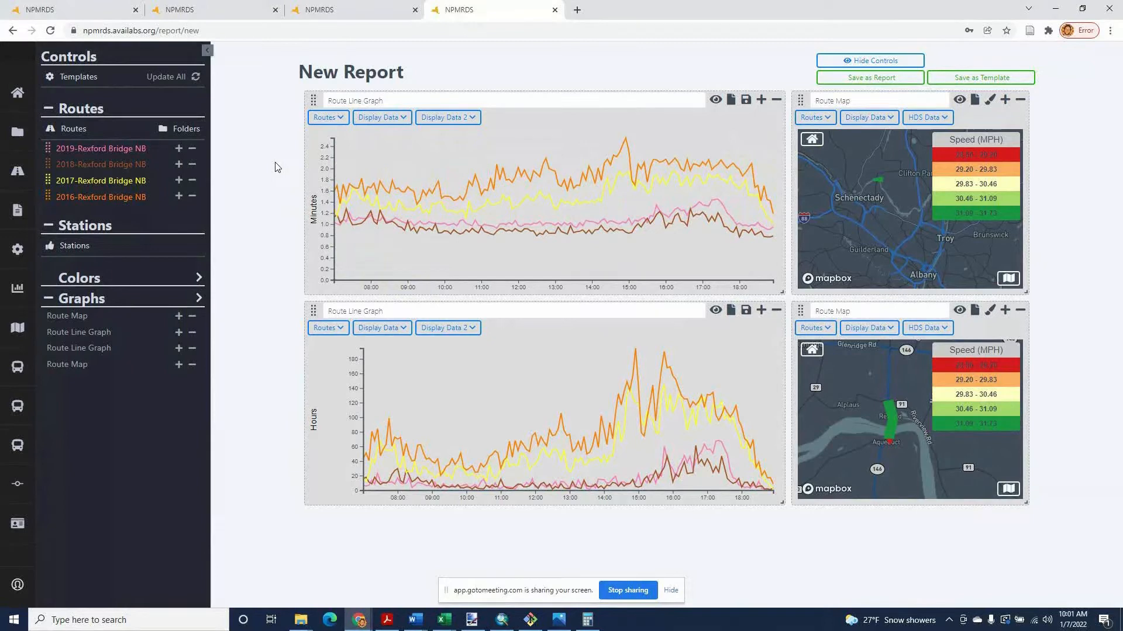
Step: Rename the upper line graph Travel Time and the lower line graph Hours of Delay
click(400, 98)
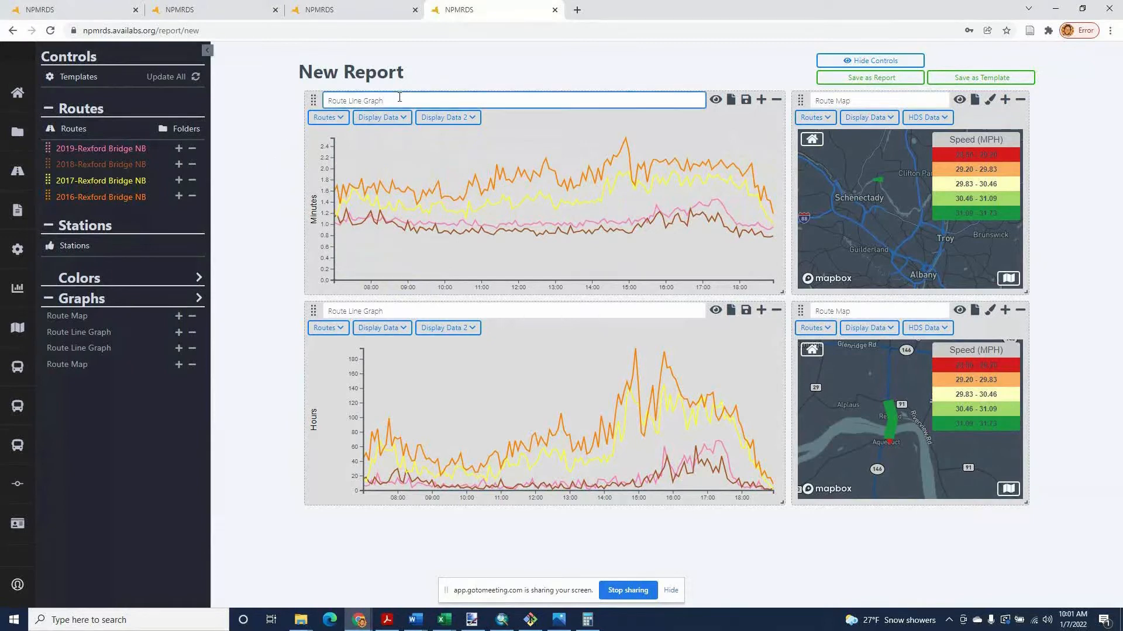
drag(400, 102, 346, 107)
drag(399, 311, 300, 322)
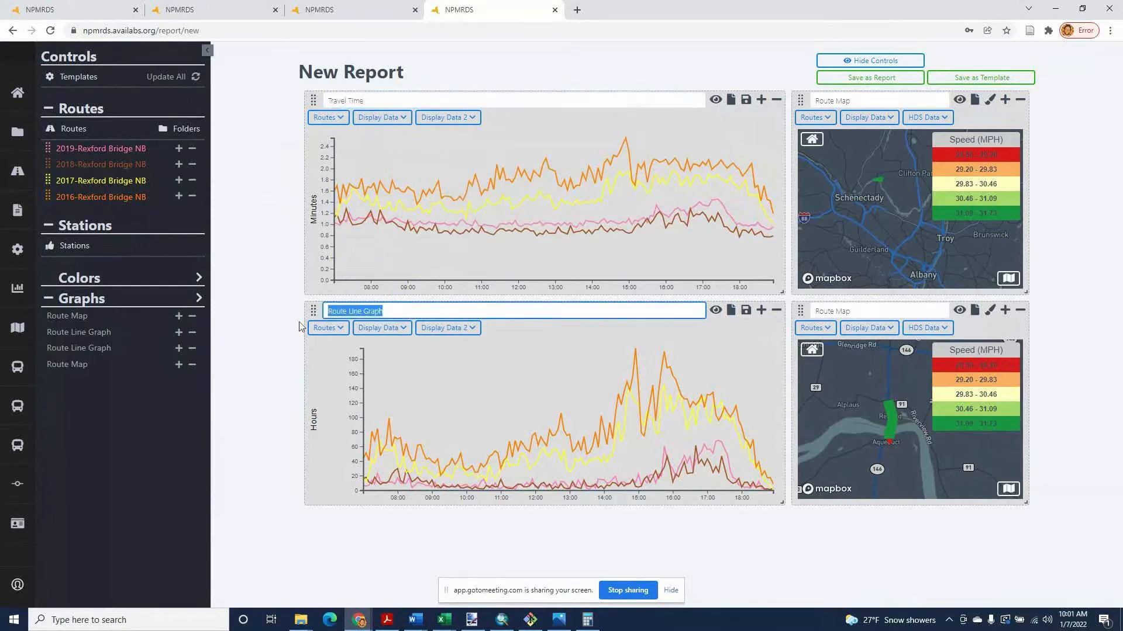
text(Hours of Delay)
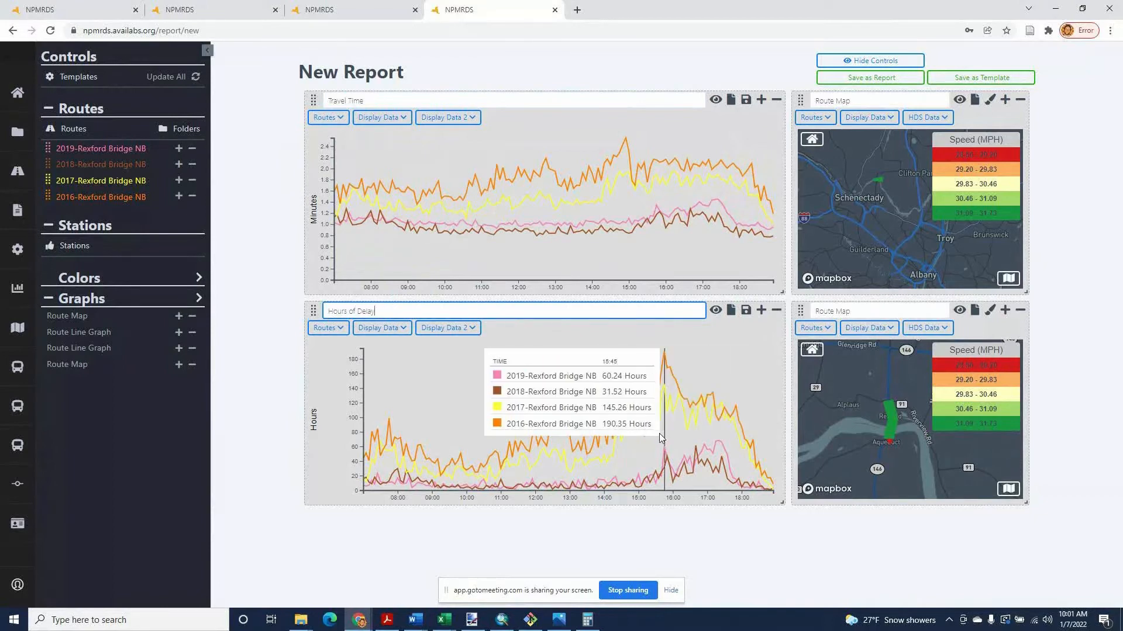
Step: Show Avg. Hours of Delay in the lower line graph for comparison and return it to Hours of Delay
click(382, 328)
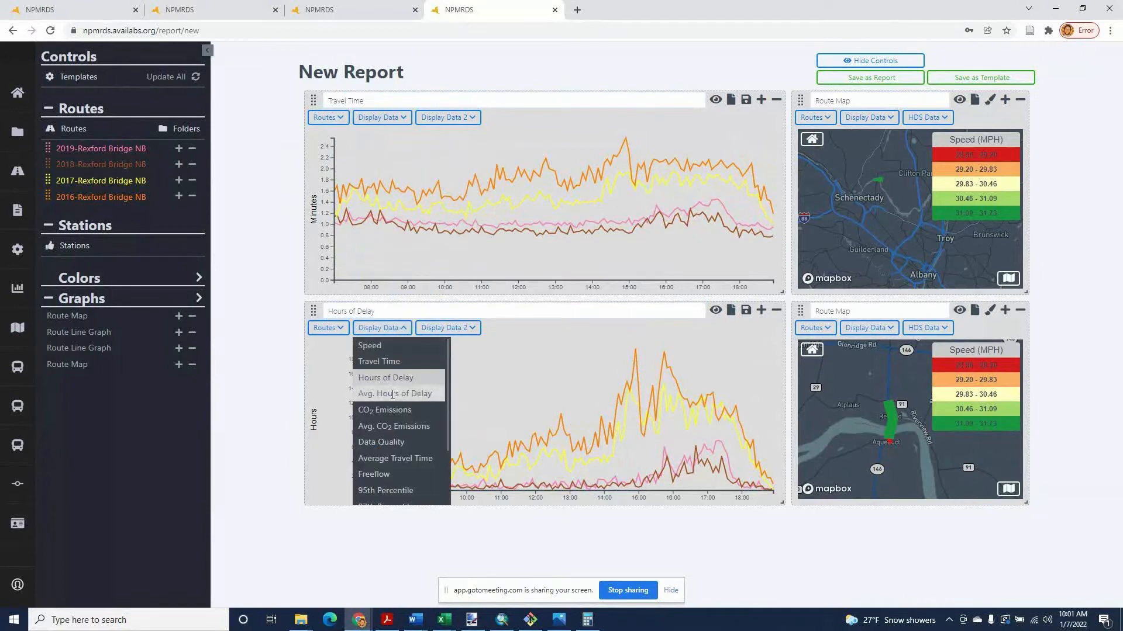
click(393, 395)
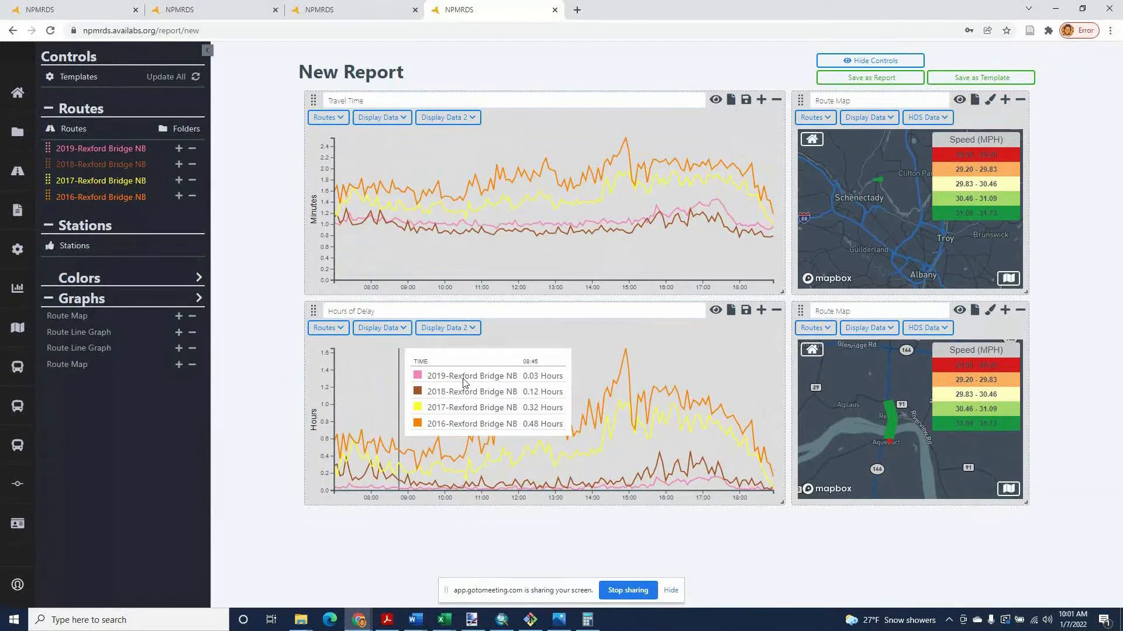
click(378, 327)
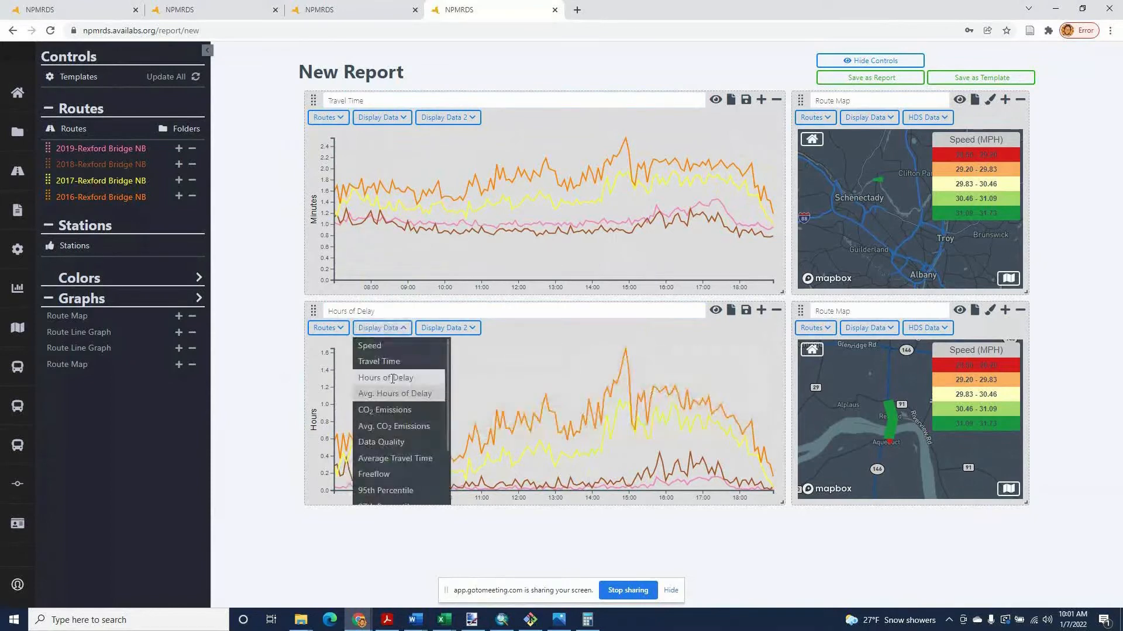
click(393, 378)
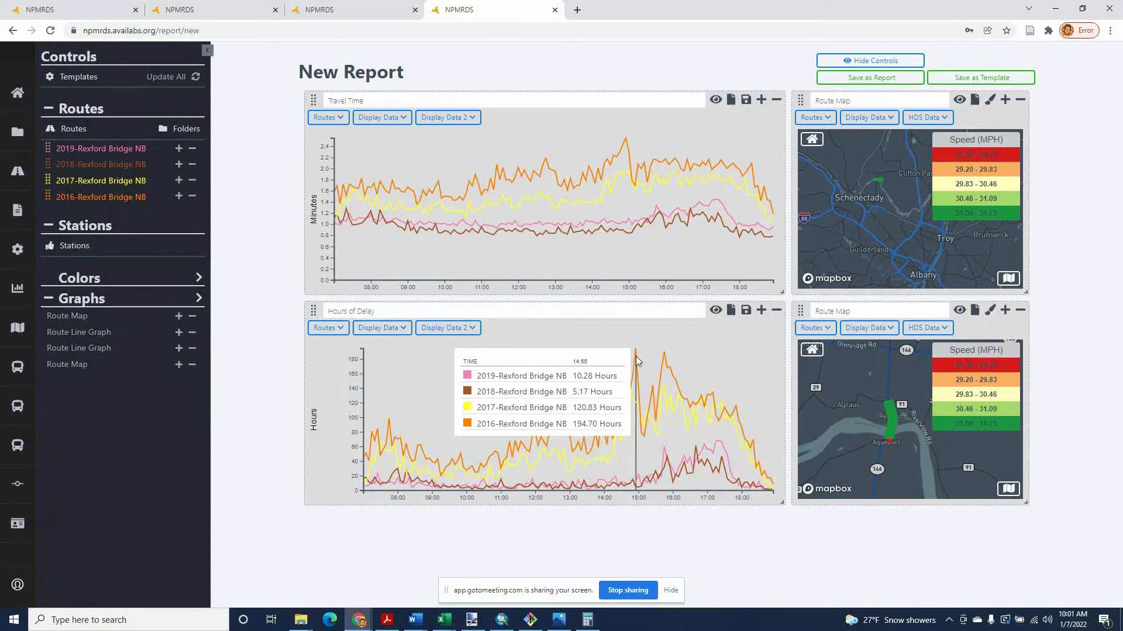
Step: Set the lower line graph's display data to Avg. Hours of Delay
click(386, 329)
click(393, 393)
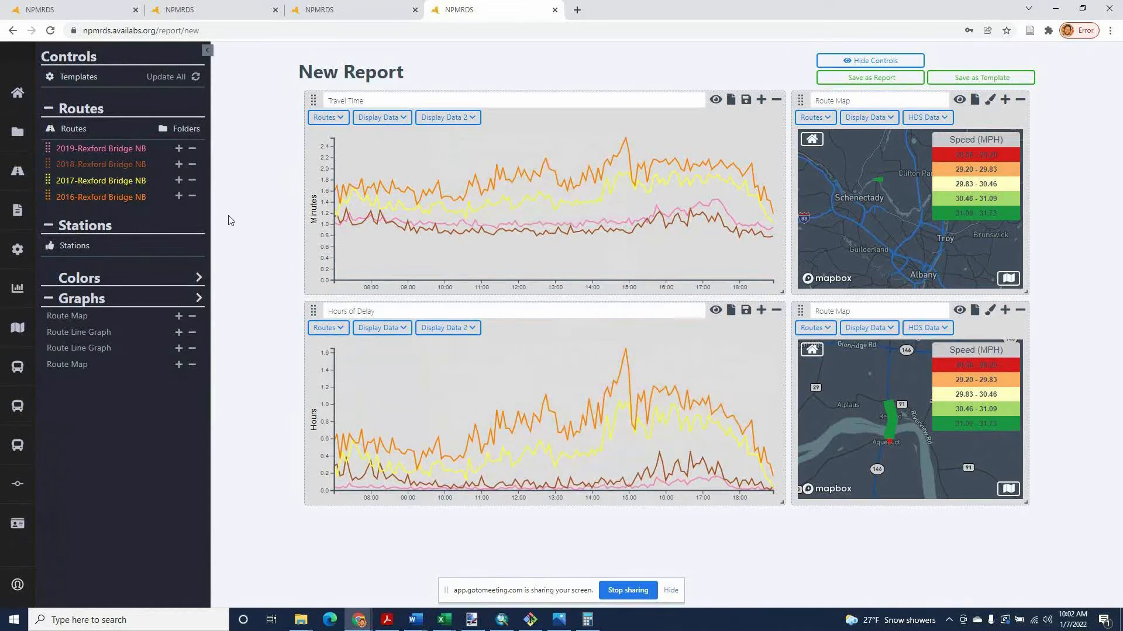
Step: Add a Bar Graph Summary to the report and narrow it to the width of the line graphs above
click(198, 299)
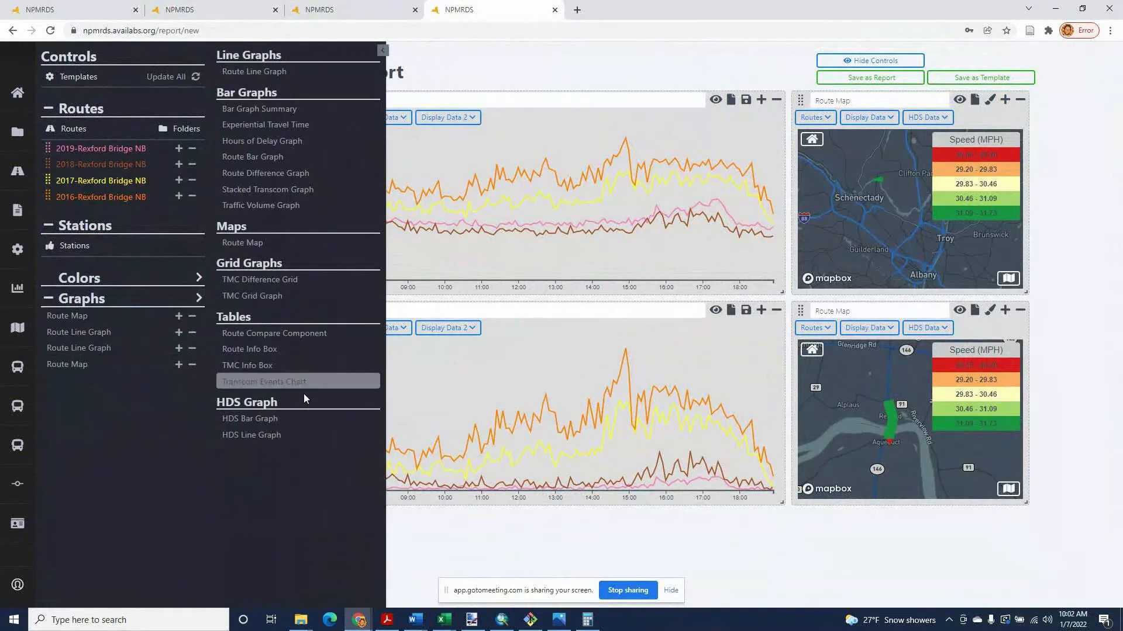
click(287, 110)
scroll(485, 251, down, 2)
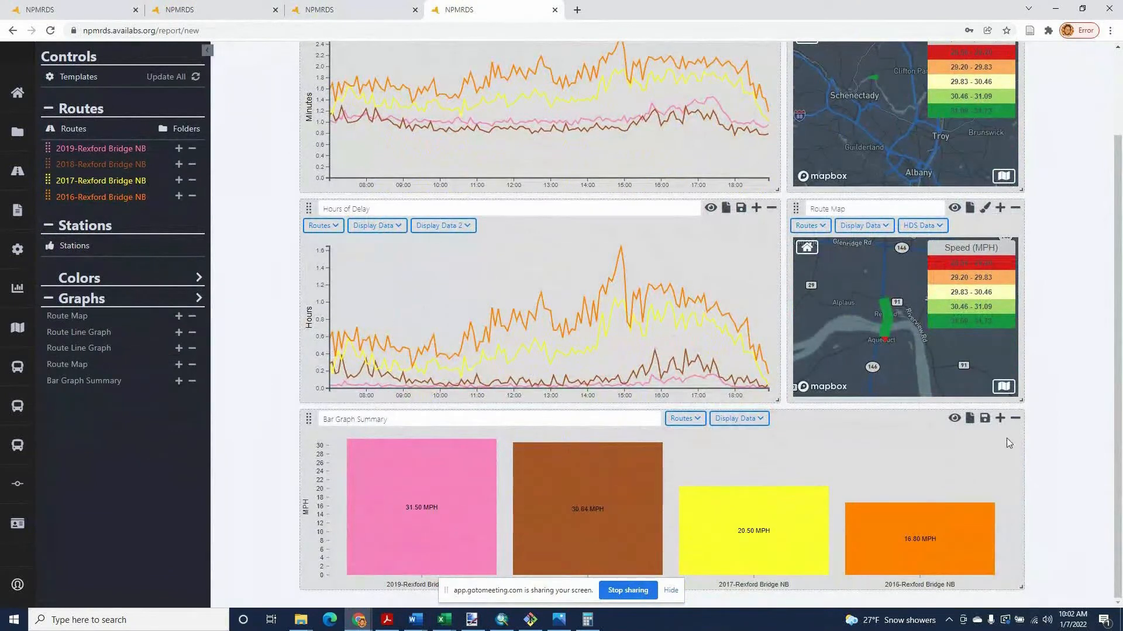
drag(1022, 590, 790, 564)
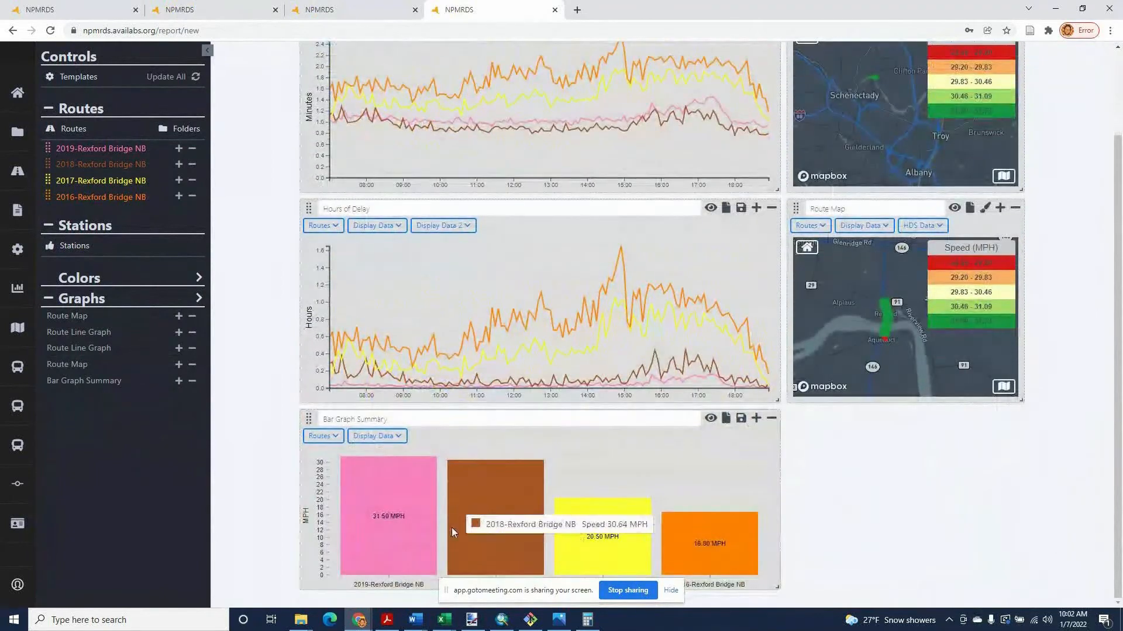
Step: Set the bar graph summary's display data to Hours of Delay and inspect the bars for each year
click(359, 438)
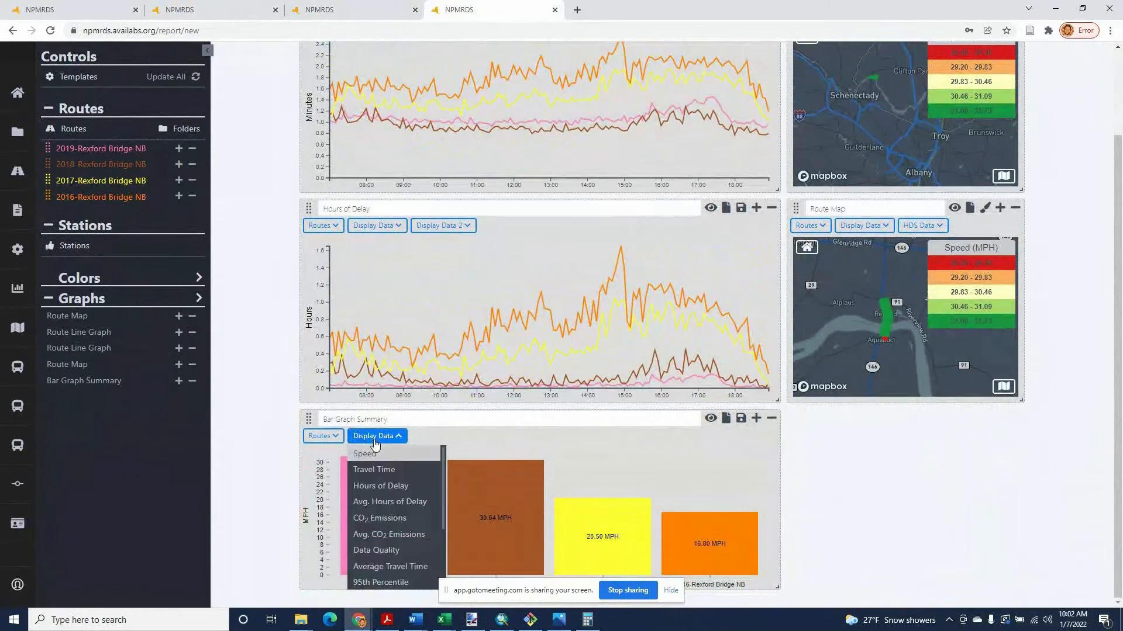
click(380, 487)
mouse_move(641, 563)
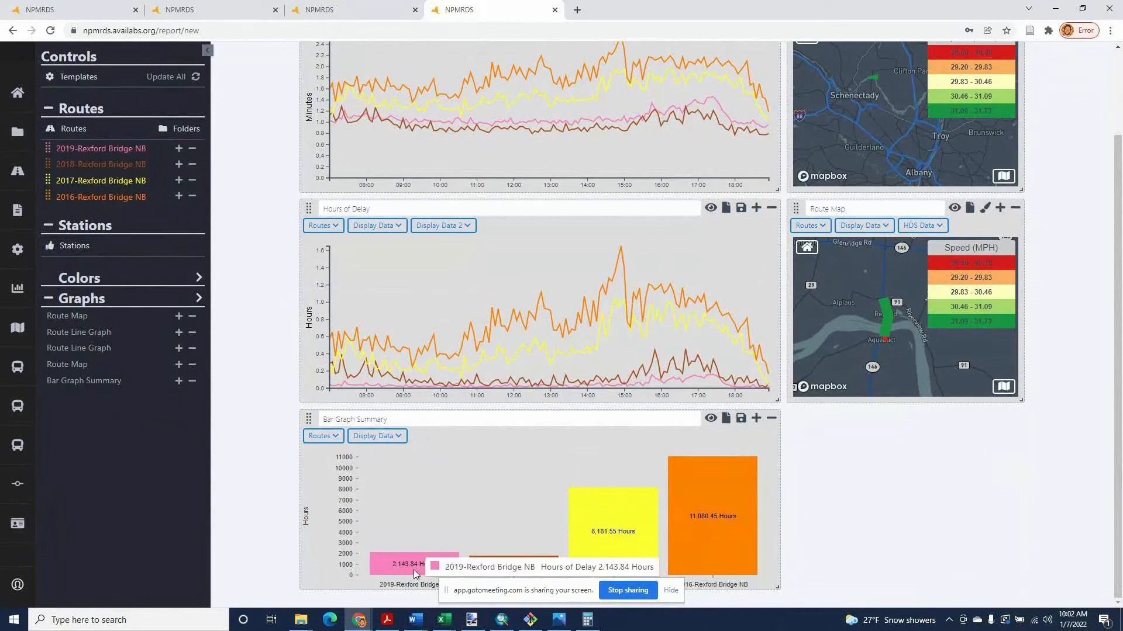
mouse_move(485, 572)
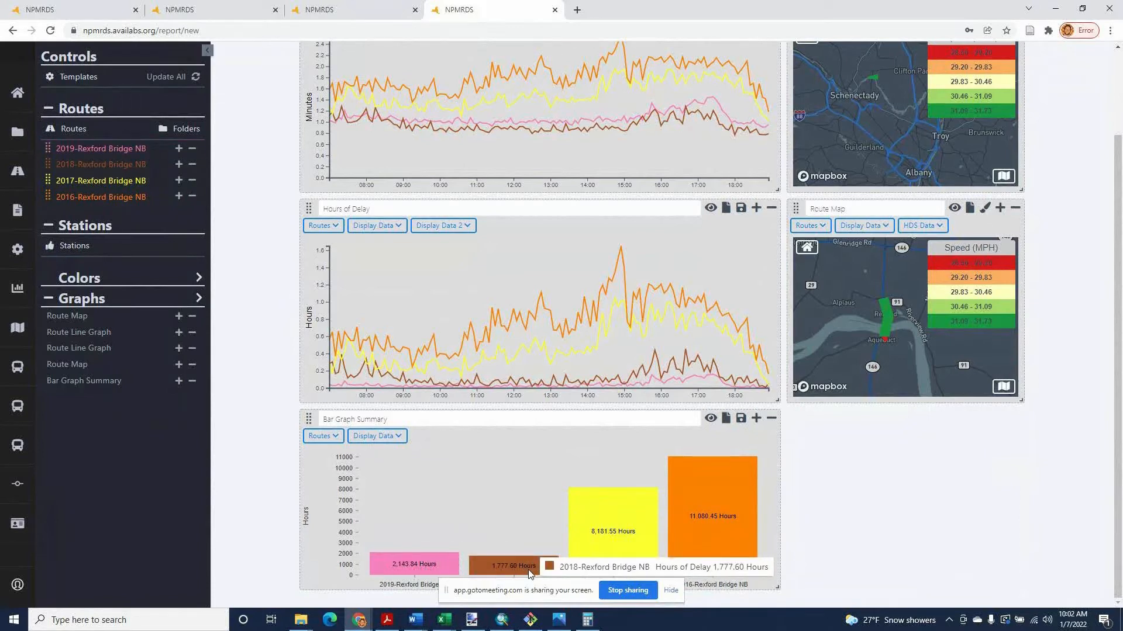
mouse_move(598, 535)
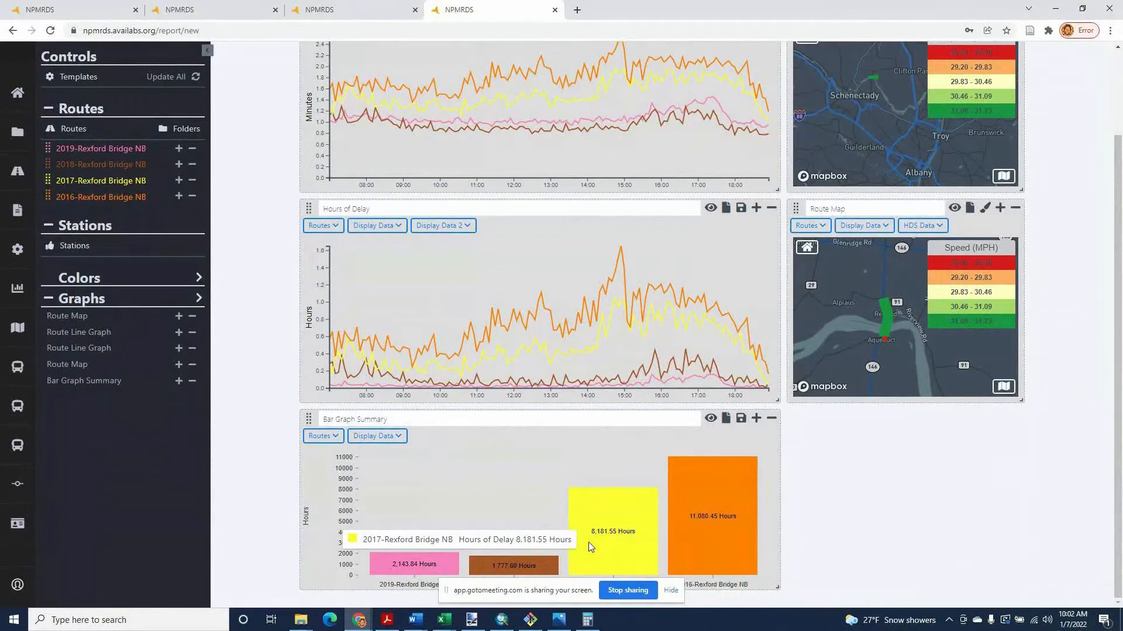
mouse_move(710, 539)
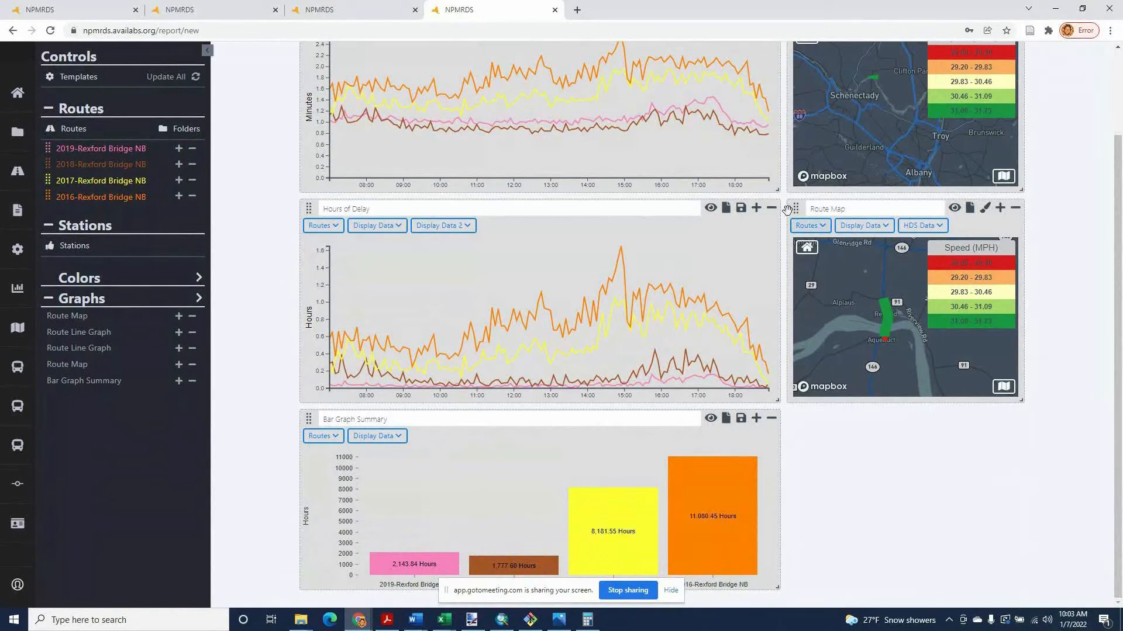
Step: Duplicate the lower route map beside the bar graph summary and stretch the bar graph to the map's height
click(999, 209)
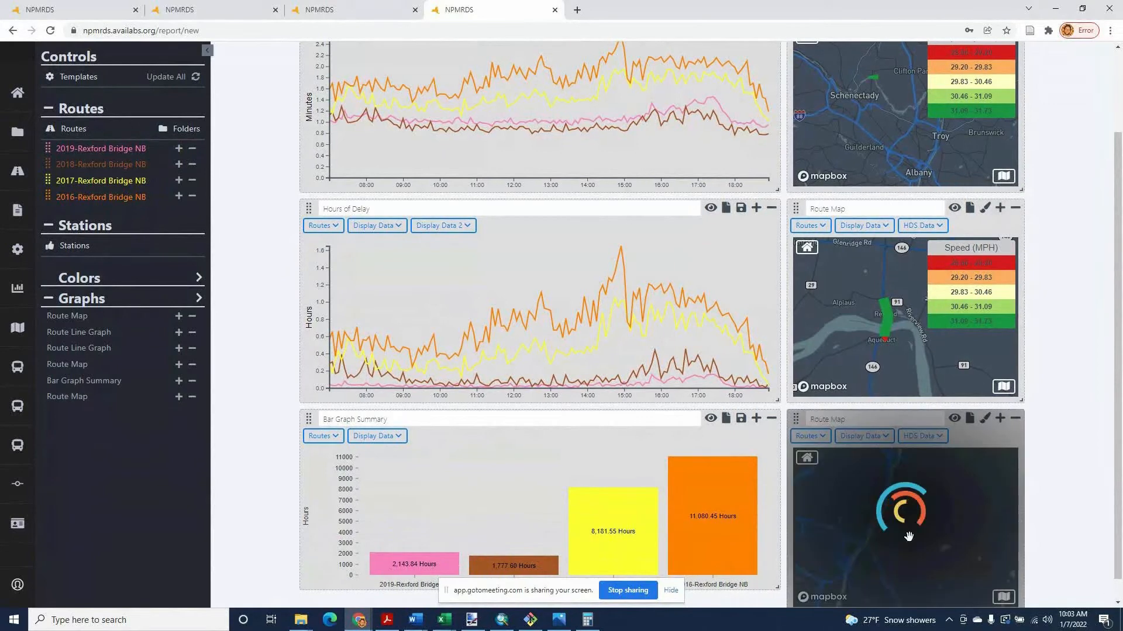
scroll(1058, 504, down, 1)
drag(776, 564, 780, 591)
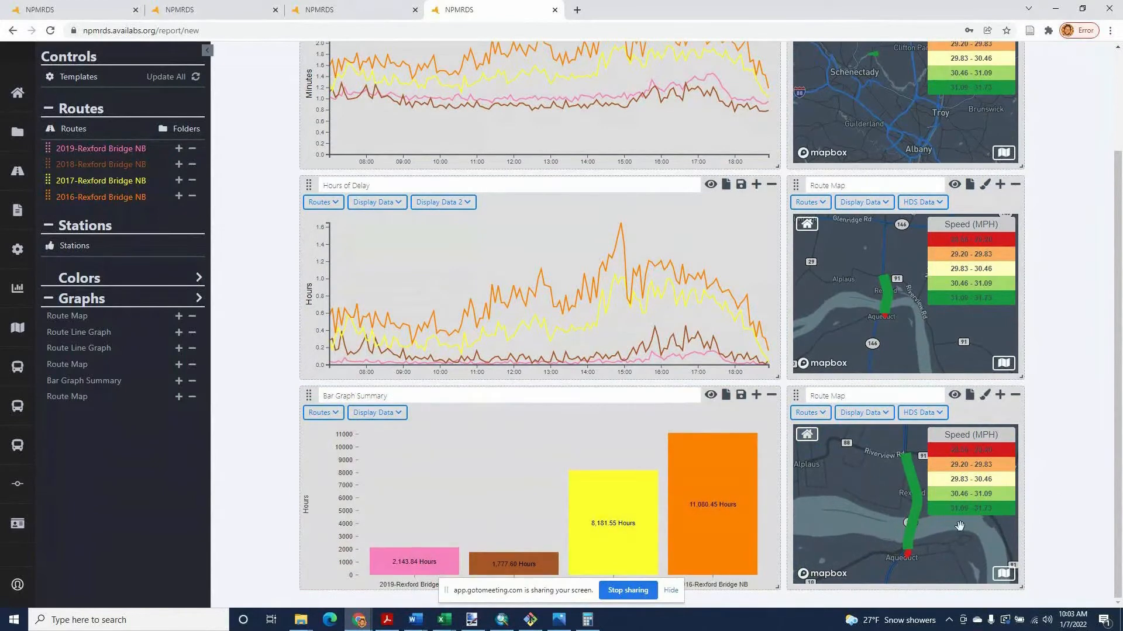
Step: Switch the bottom route map to satellite imagery and frame the route's red end near the Rexford Aqueduct
click(1001, 575)
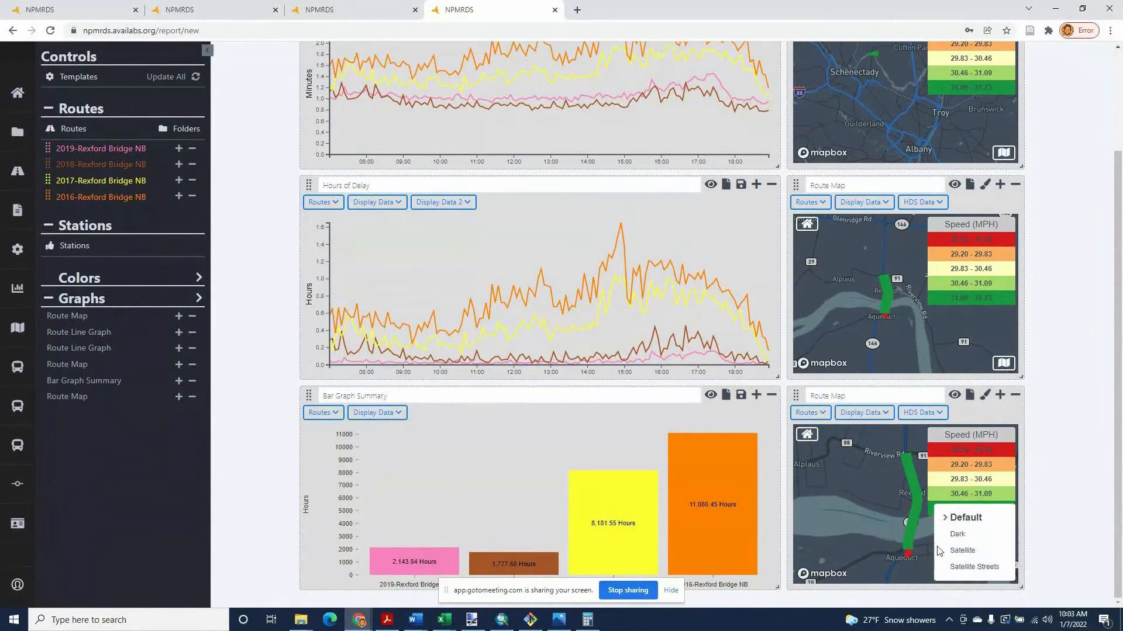
click(969, 553)
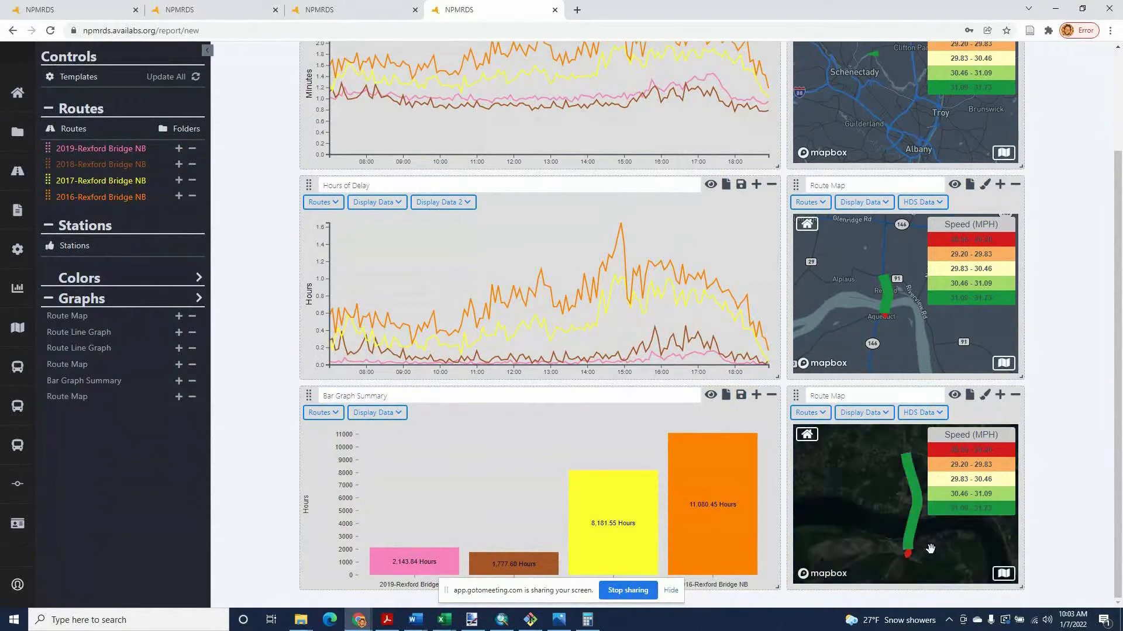
scroll(894, 530, up, 5)
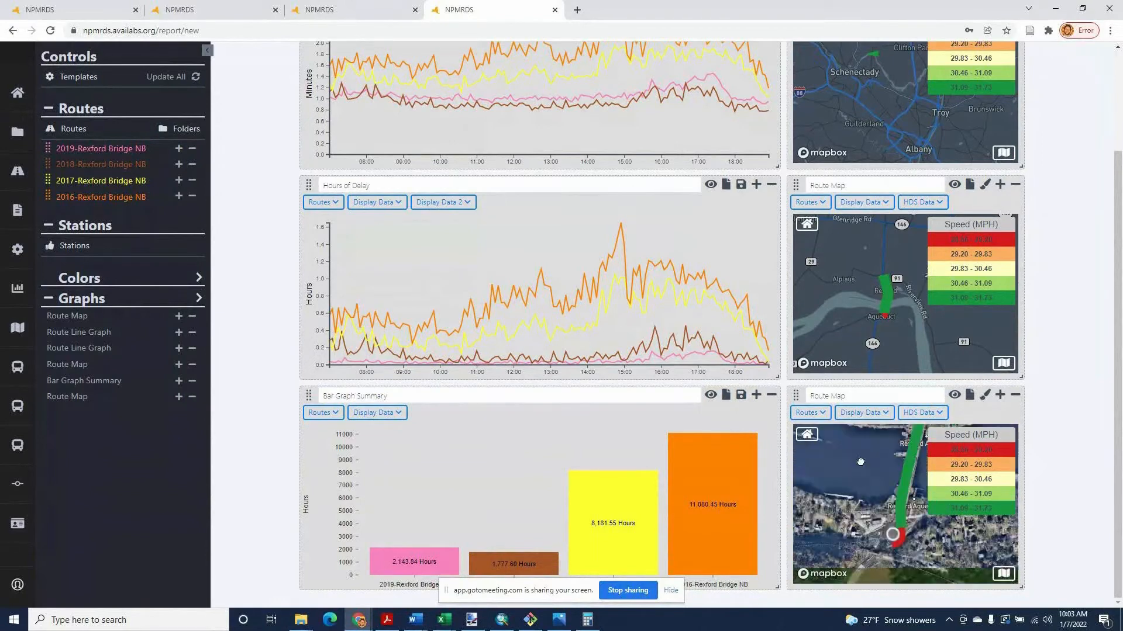
drag(863, 459, 866, 501)
scroll(875, 469, down, 3)
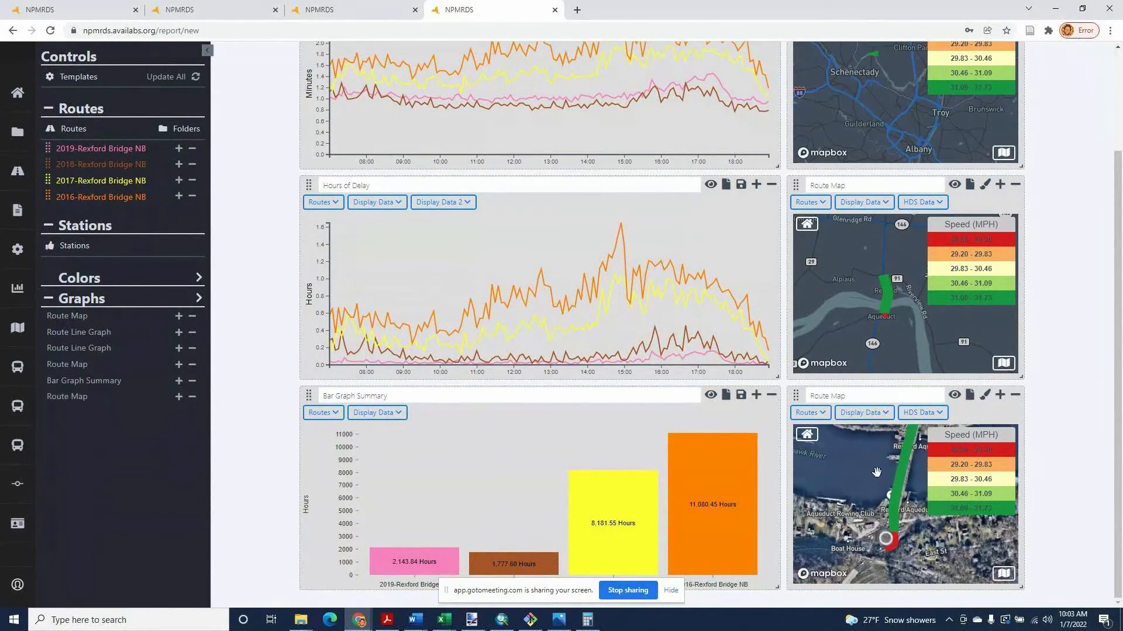
drag(871, 463, 874, 494)
scroll(875, 493, down, 2)
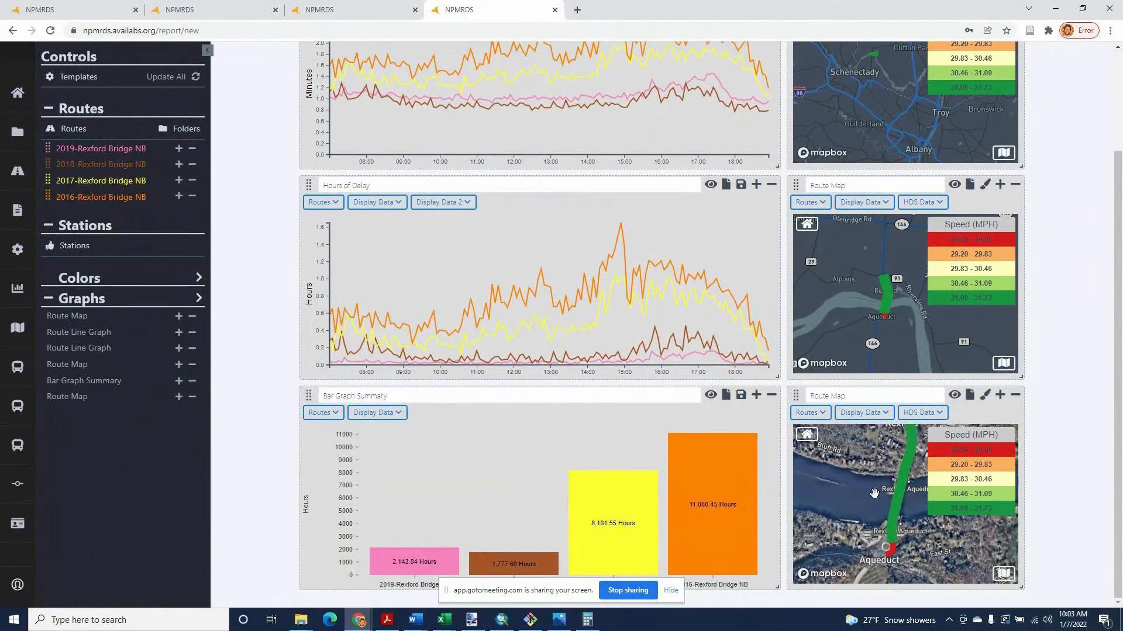
scroll(924, 551, up, 3)
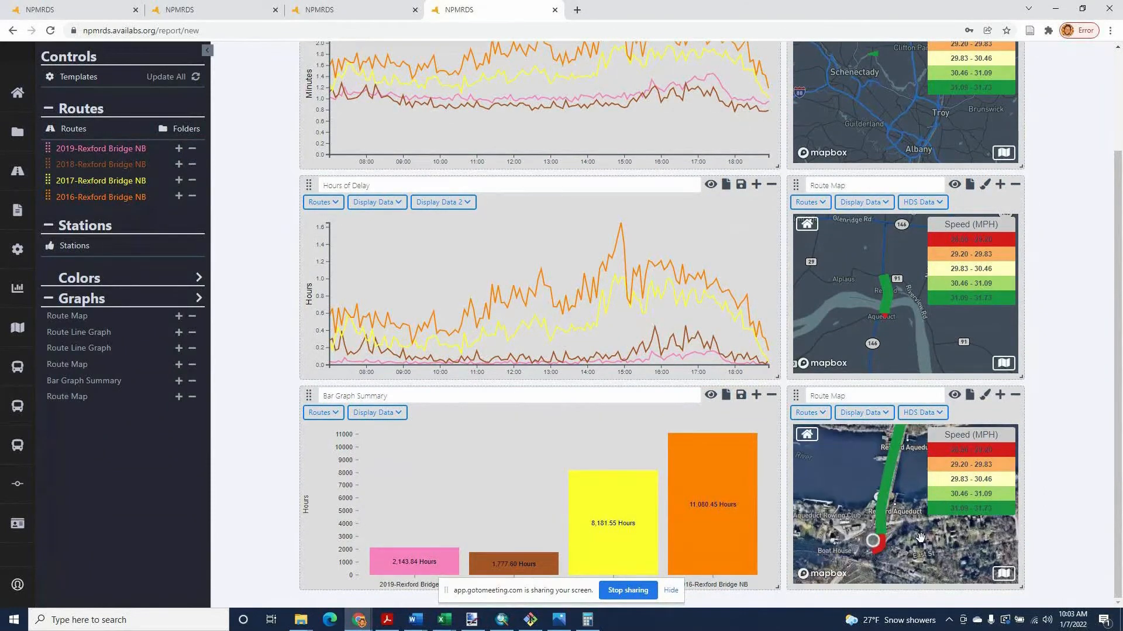
drag(930, 546, 935, 556)
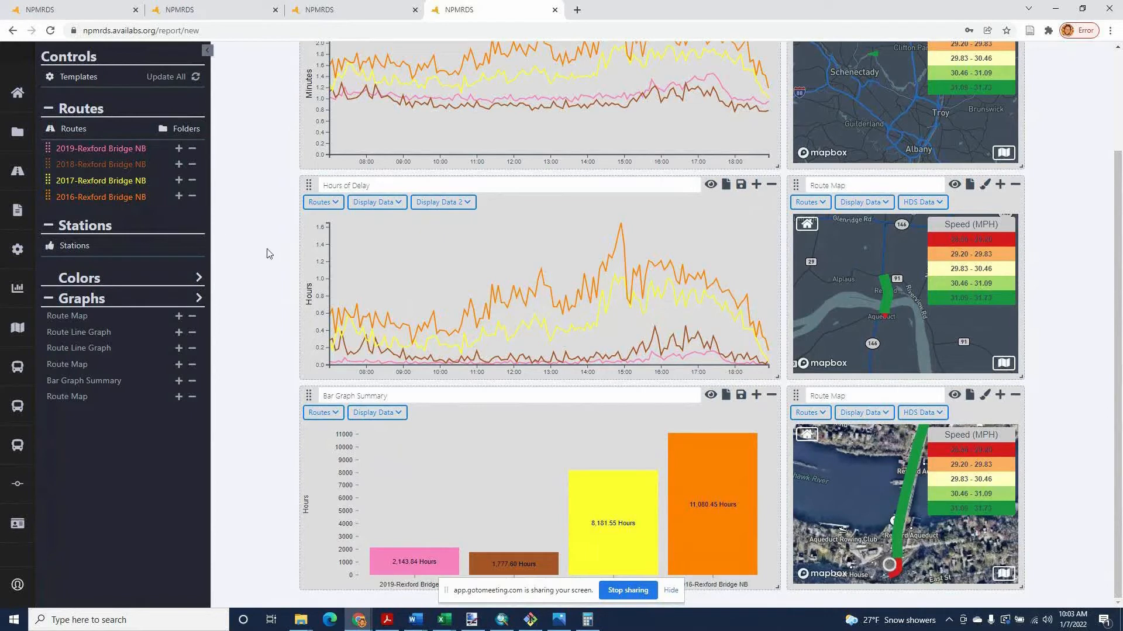
Step: Add another Rexford Bridge NB route to the report, name it with the {year}-{name} pattern and update it
click(179, 197)
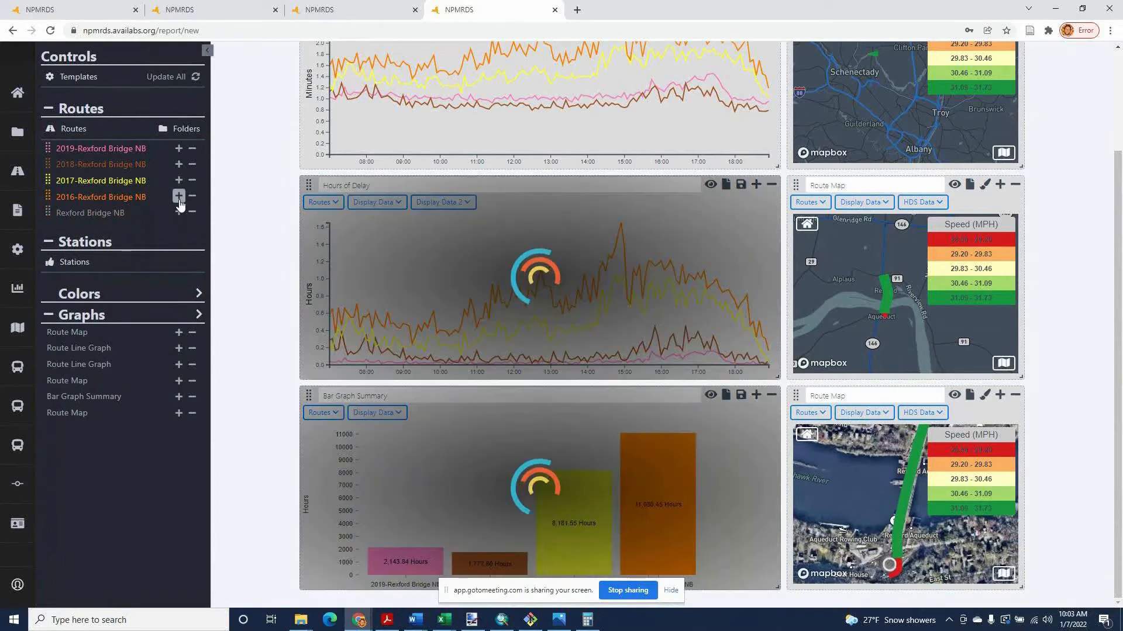
click(143, 215)
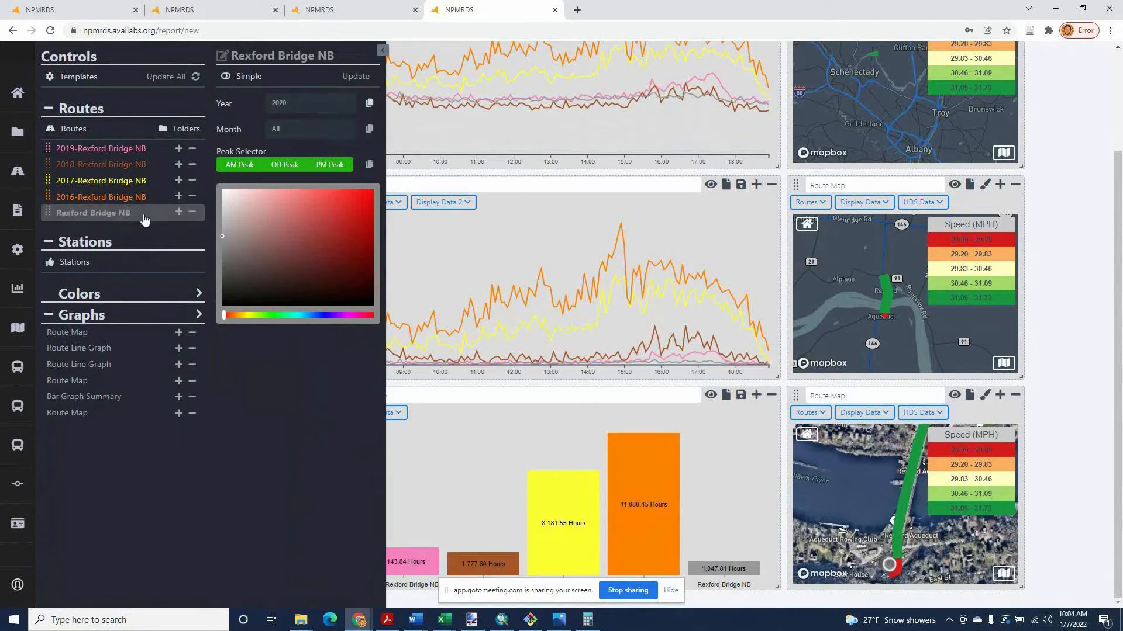
click(266, 57)
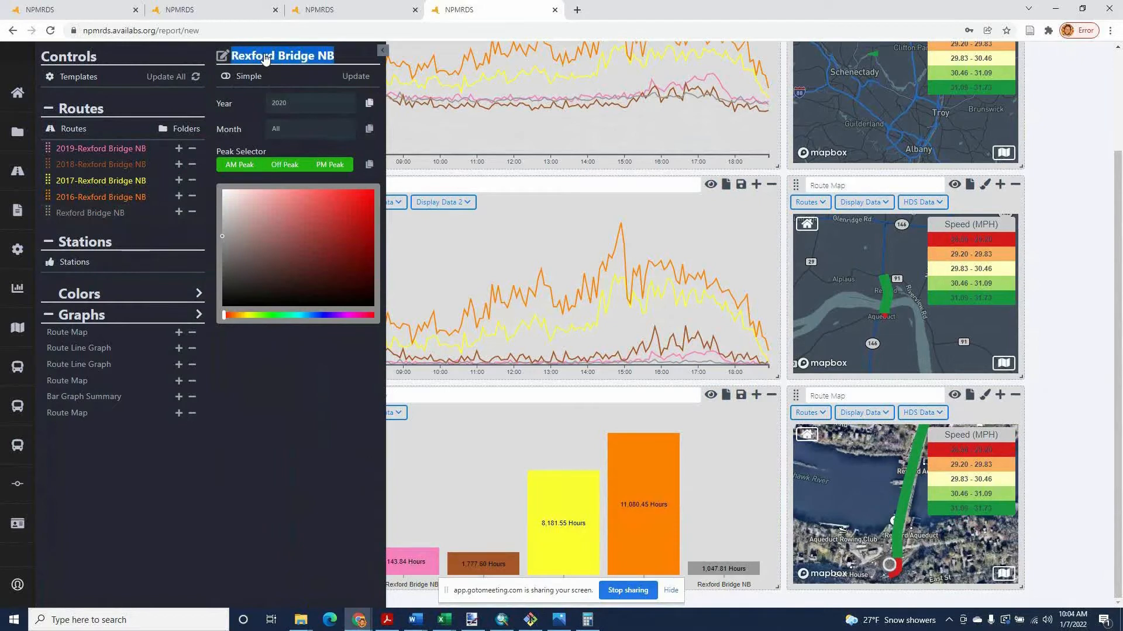
key(BackSpace)
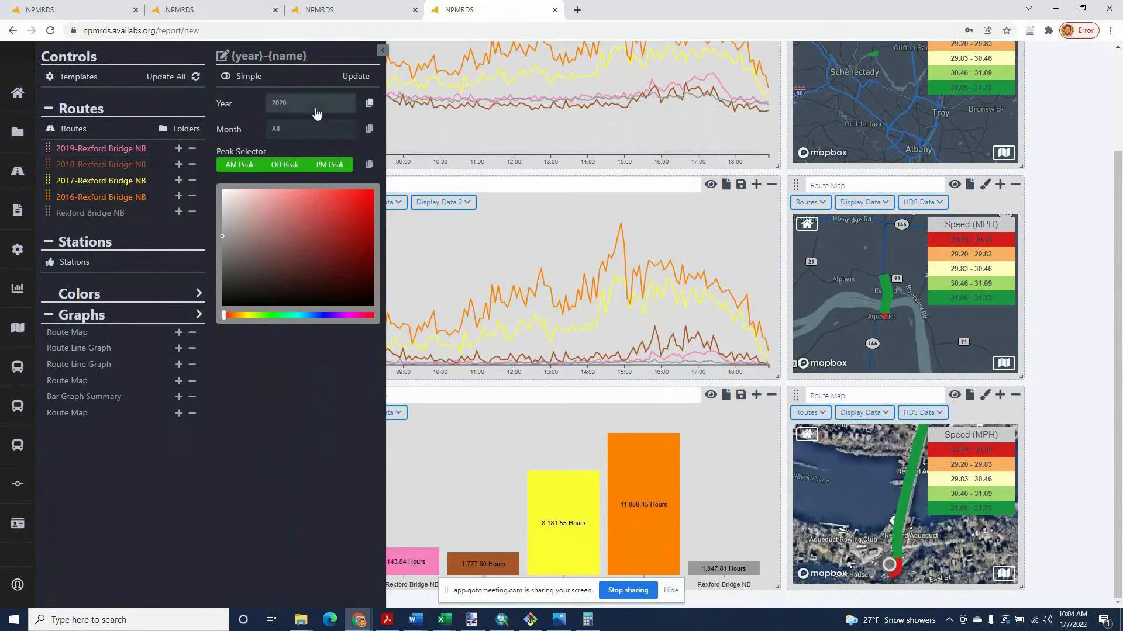
click(358, 77)
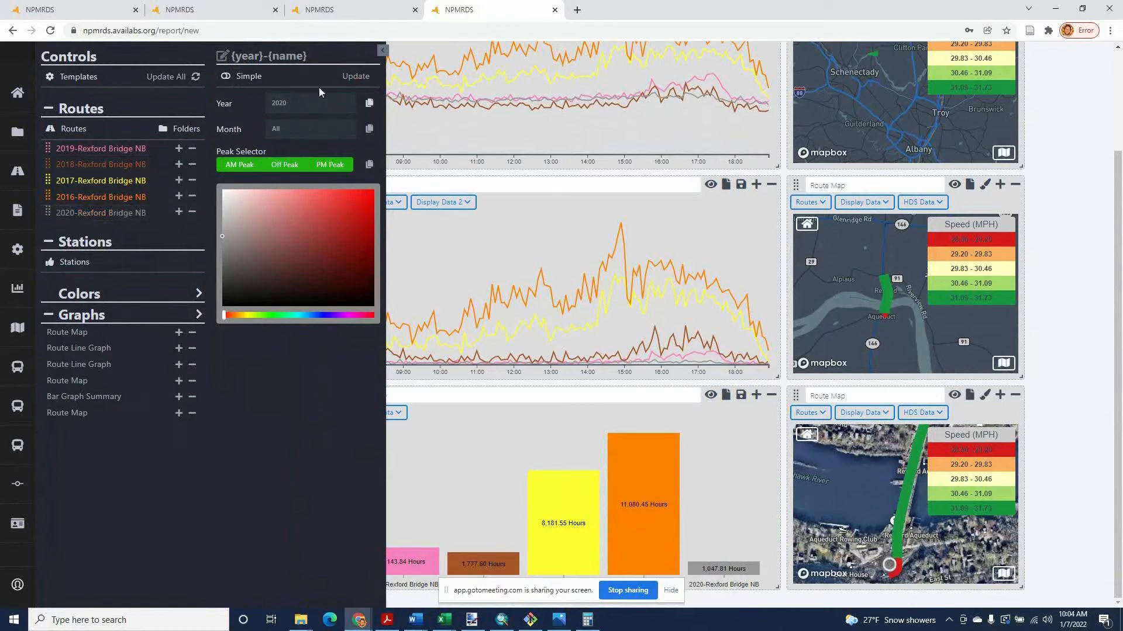
Step: Switch the new route to Advanced settings and set its start date to 01/01/2016
click(247, 76)
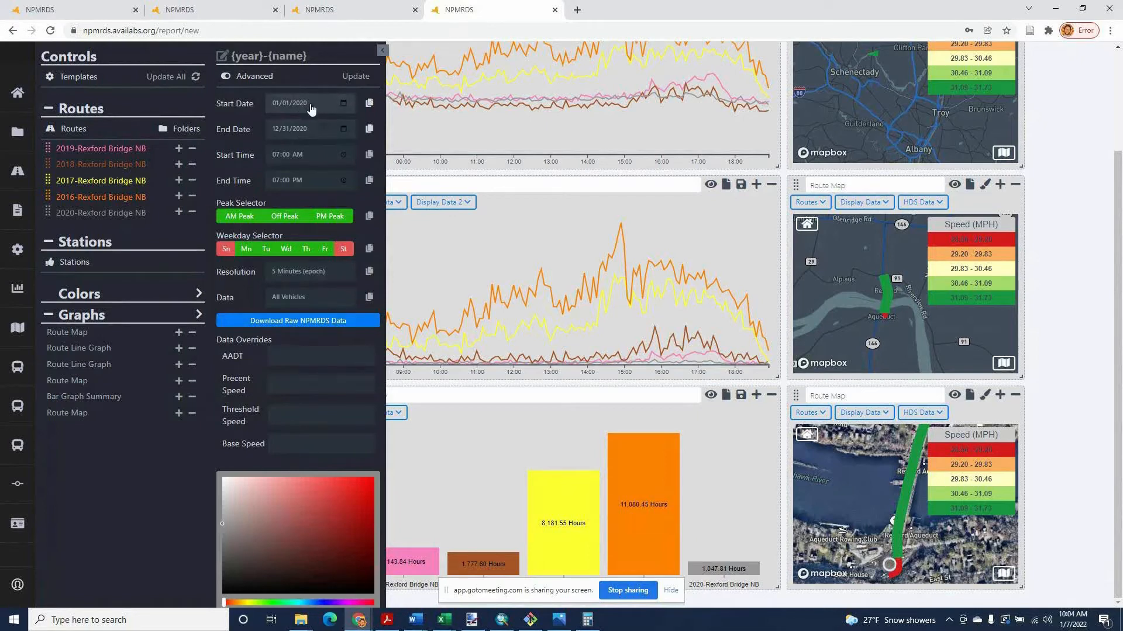
click(343, 104)
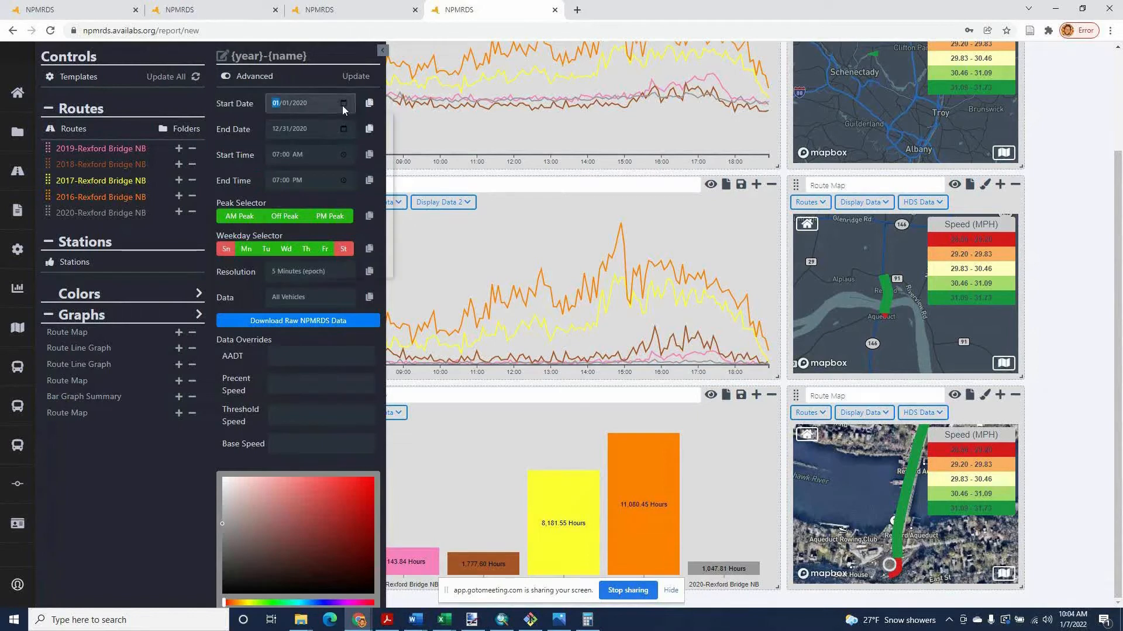
click(318, 129)
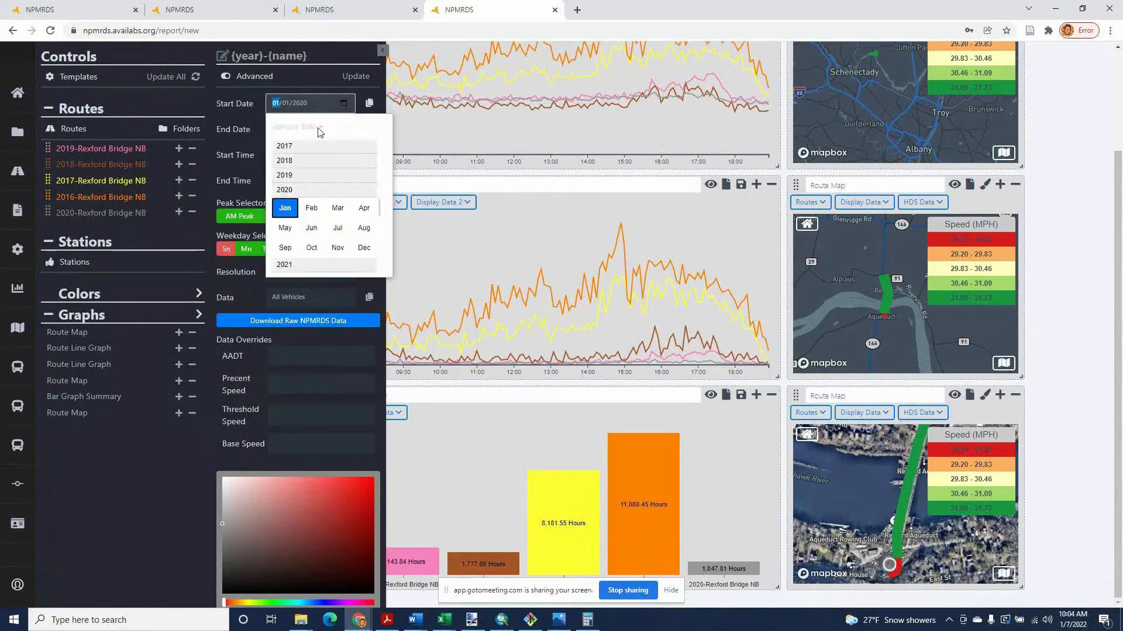
click(304, 146)
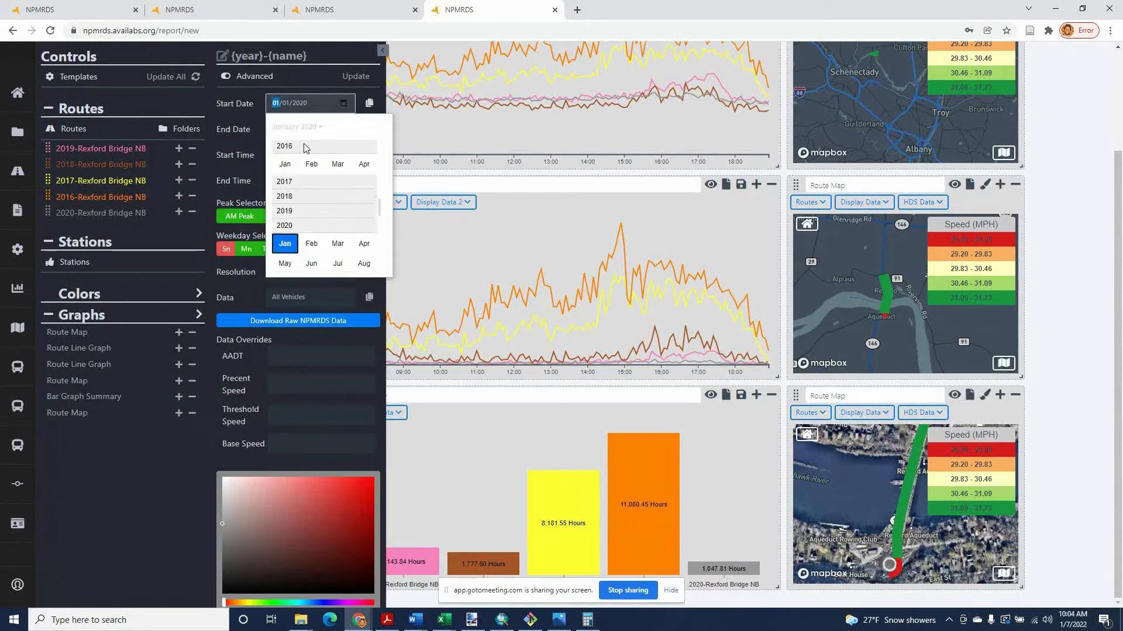
click(284, 172)
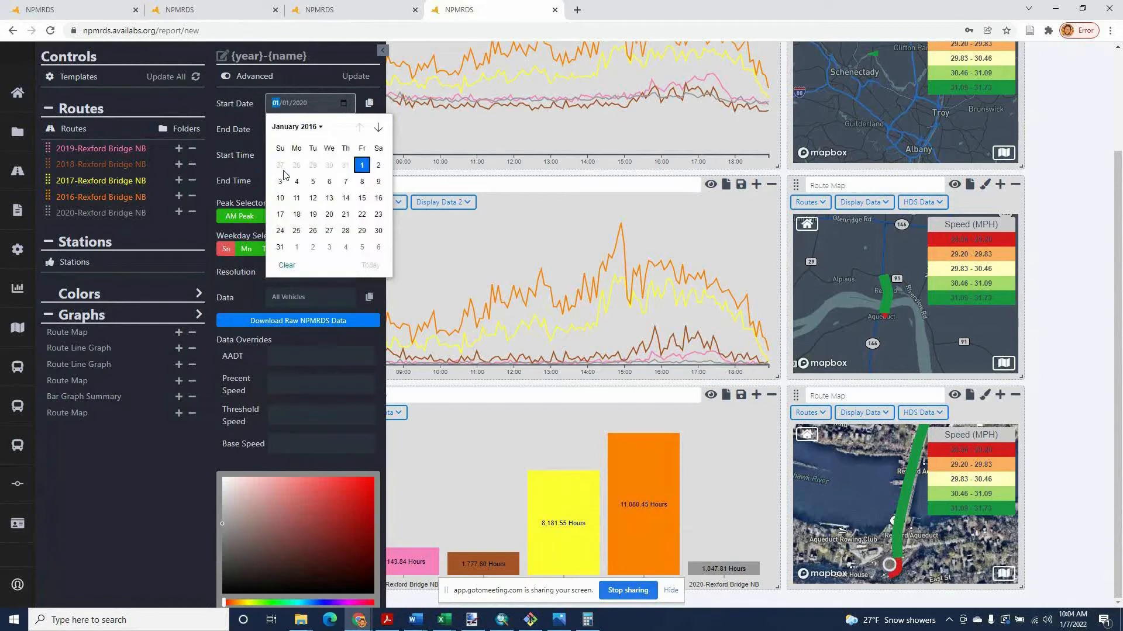
click(356, 164)
Step: Set the new route's end date to 12/31/2019
click(342, 129)
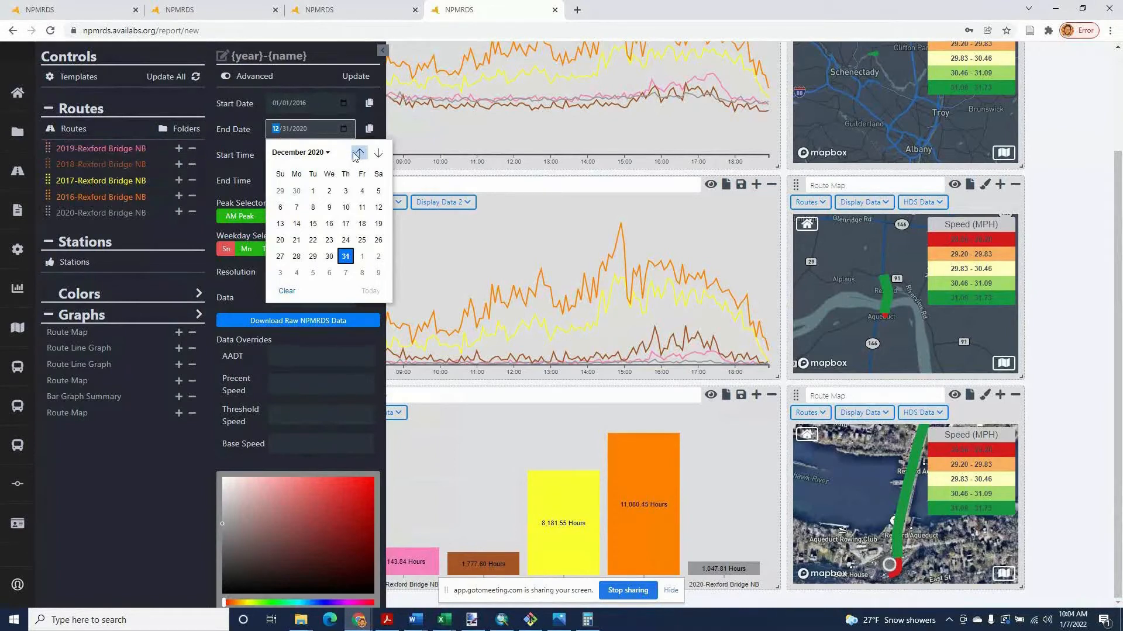
click(312, 153)
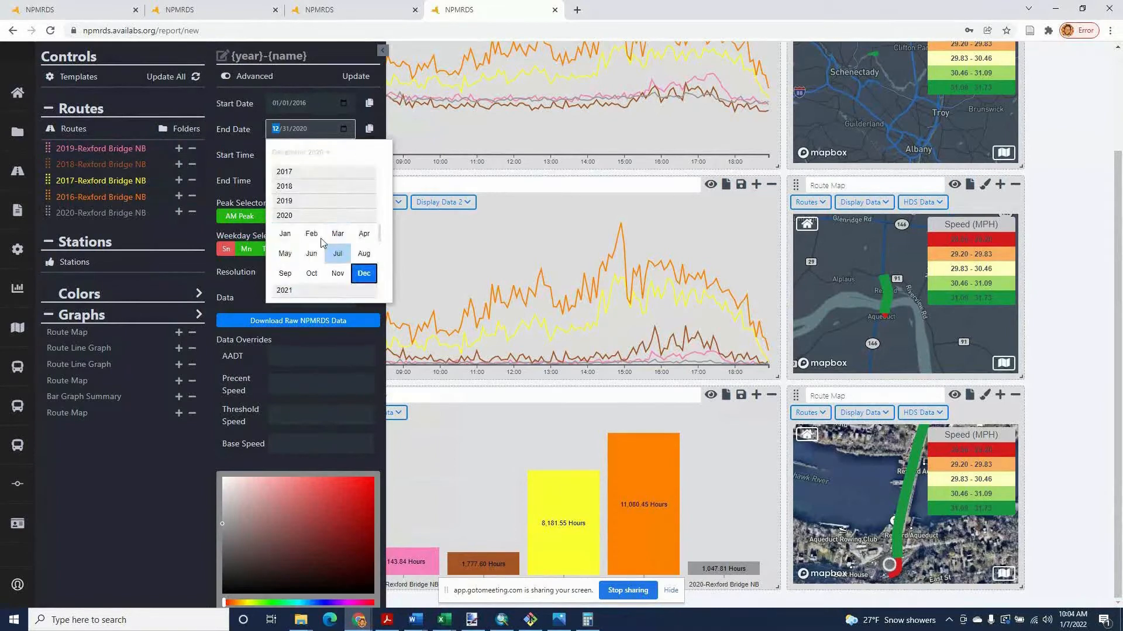
click(302, 202)
click(363, 259)
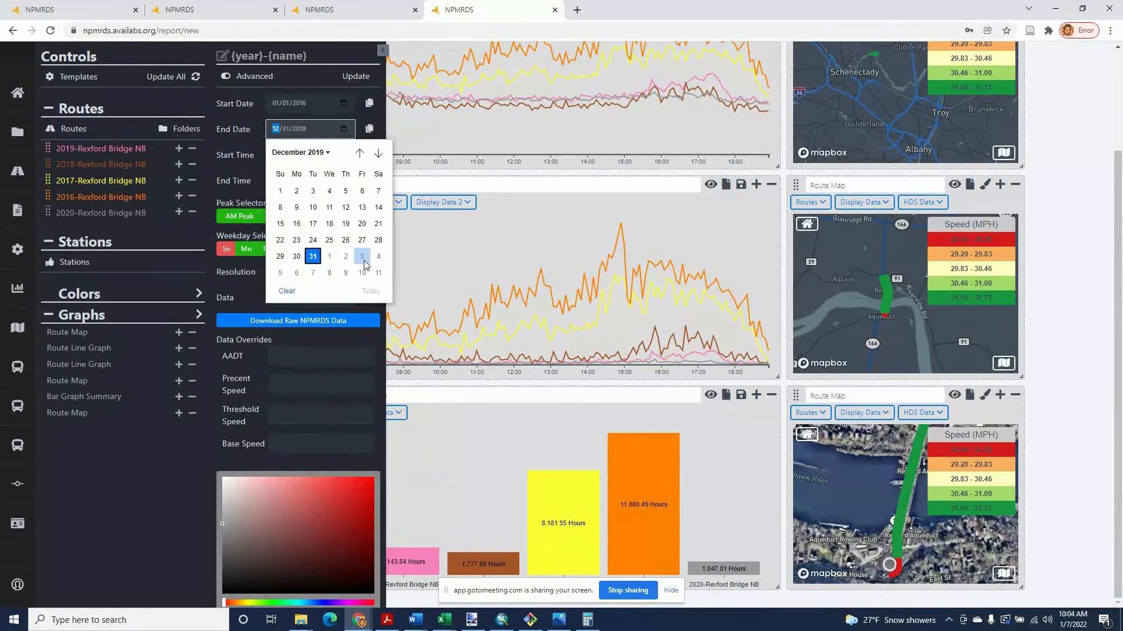
click(310, 259)
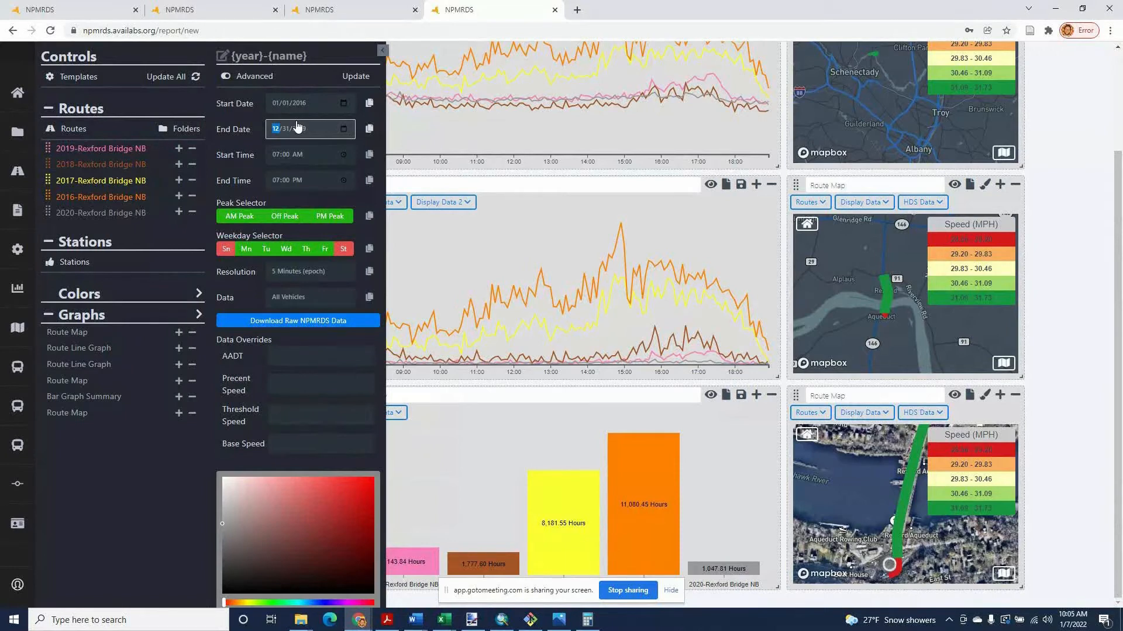
Step: Set the new route's resolution to Date, update its data and close the route settings
click(315, 274)
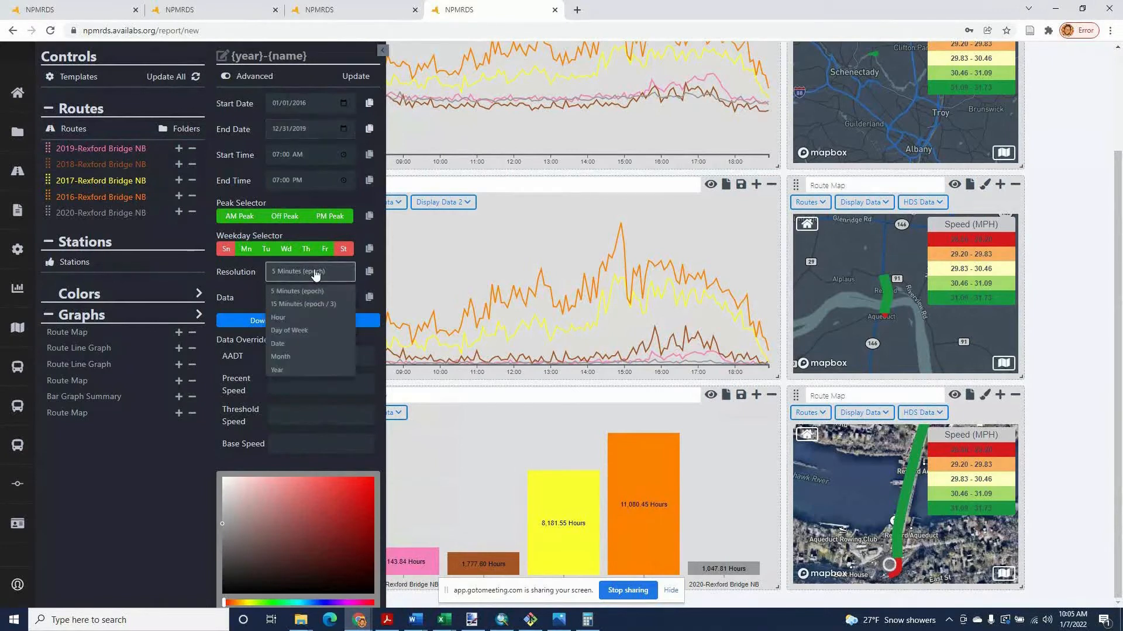
click(313, 345)
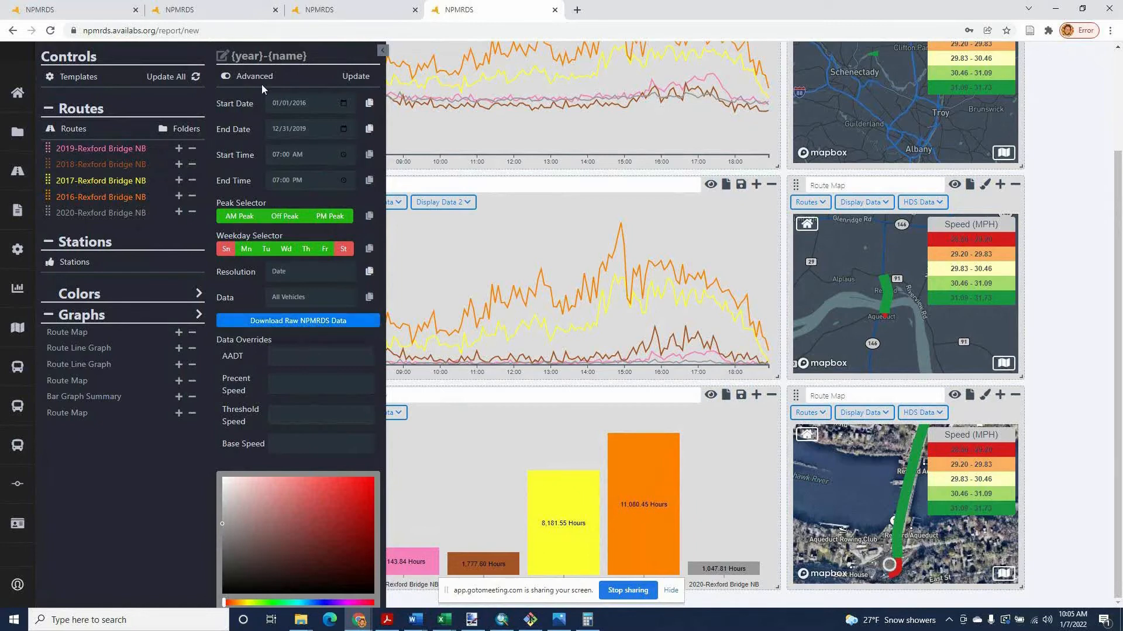
click(361, 77)
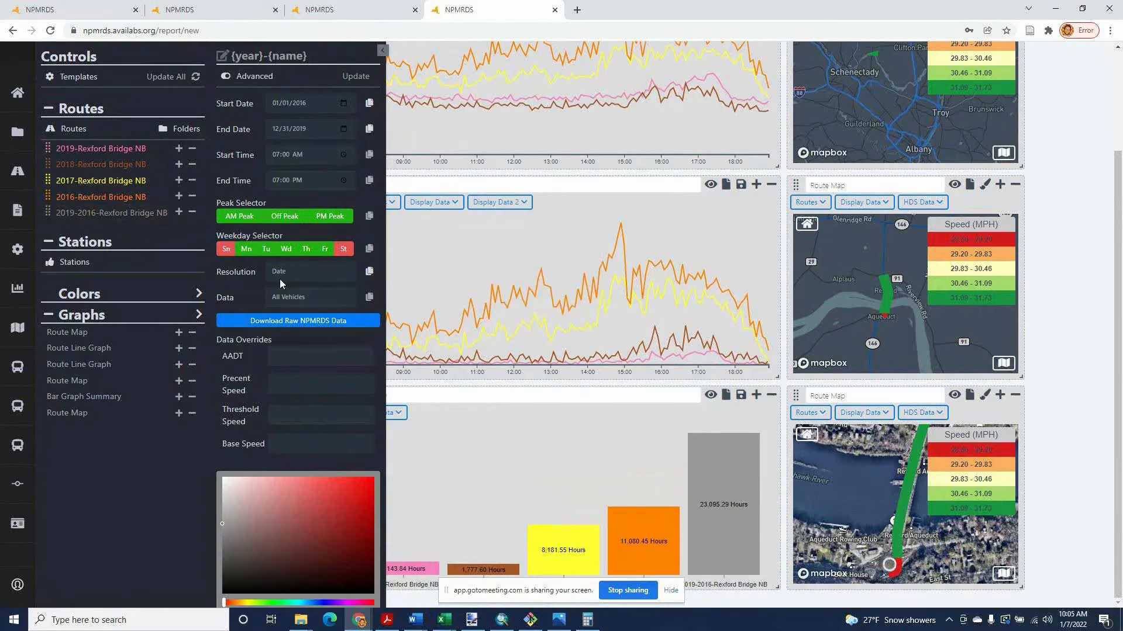
click(383, 51)
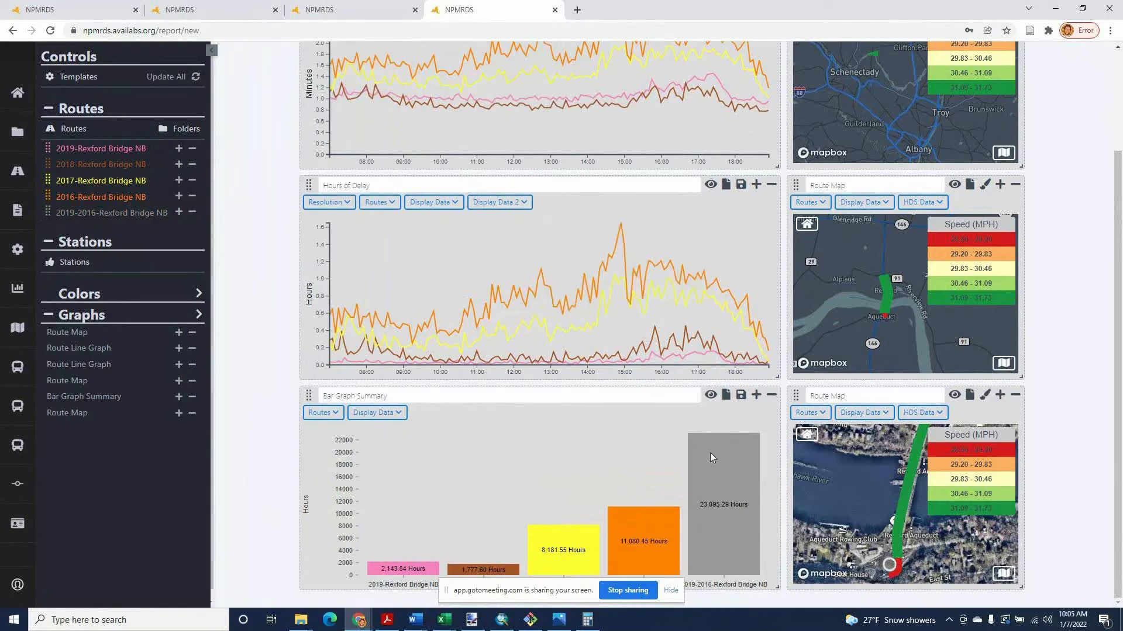
Step: Remove the 2019-2016-Rexford Bridge NB route from the Bar Graph Summary
mouse_move(711, 454)
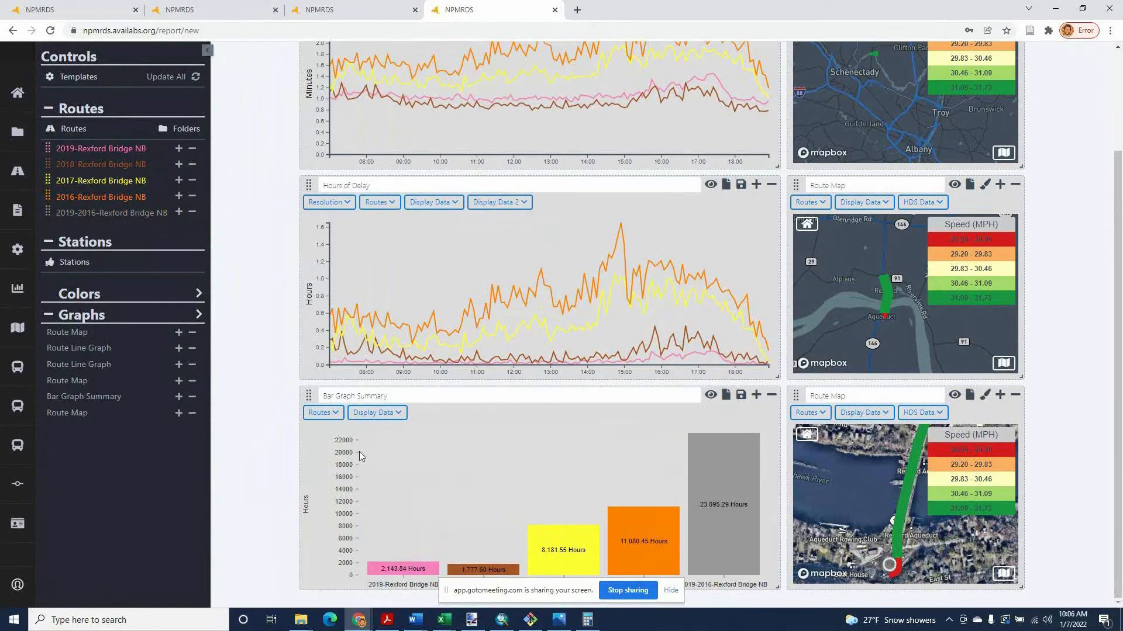
click(396, 415)
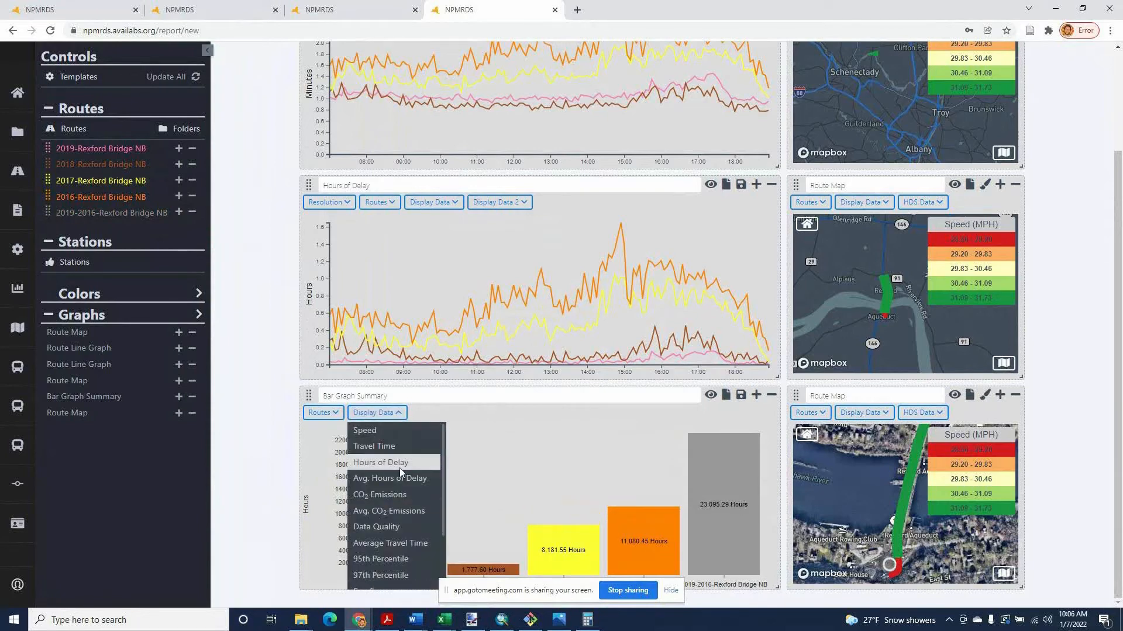
click(334, 415)
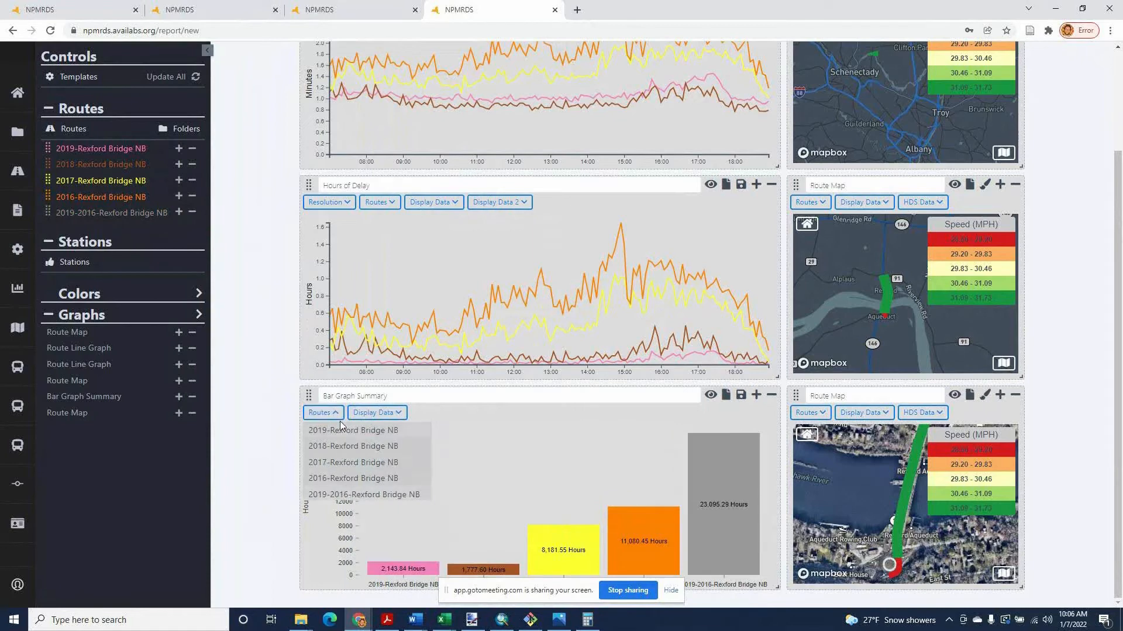
click(339, 496)
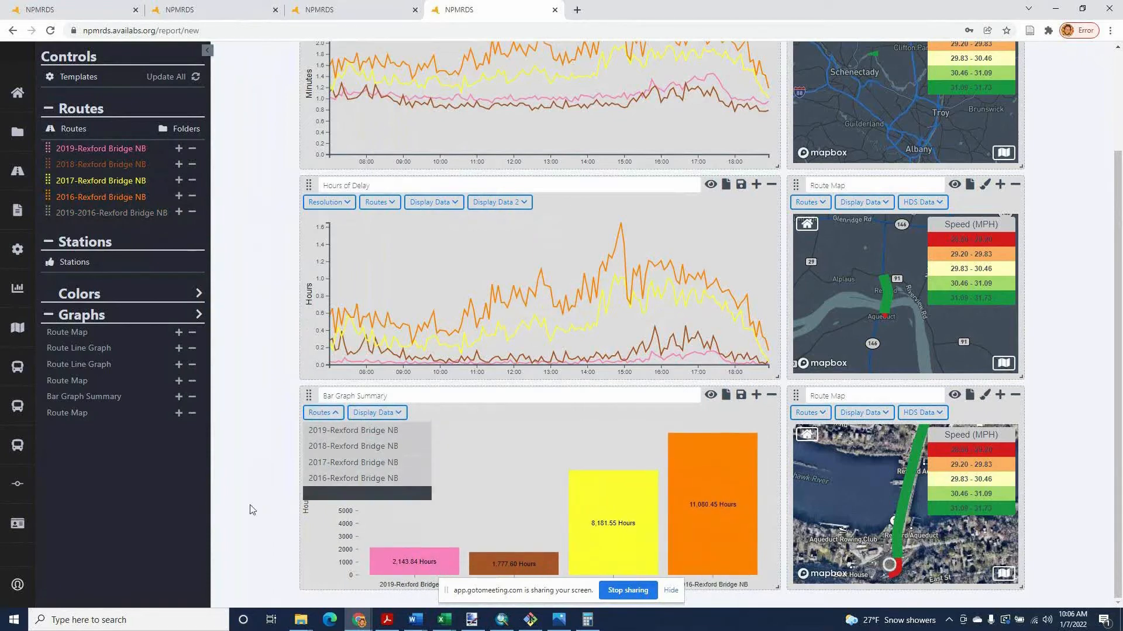
click(1025, 454)
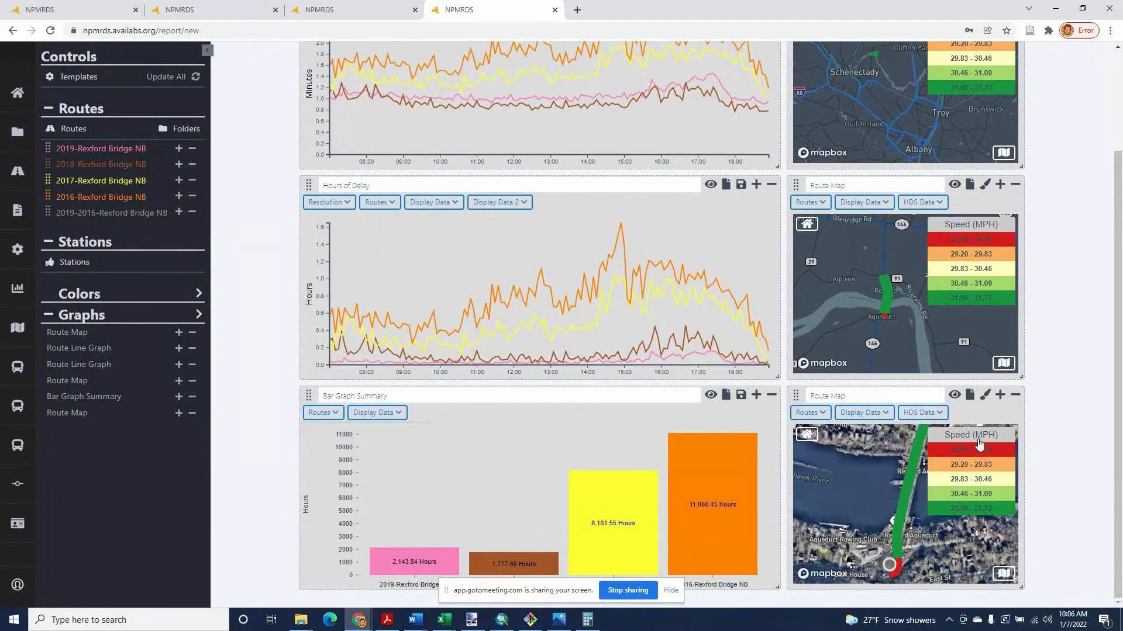
Step: Add a Route Bar Graph to the report and set its route to 2019-2016-Rexford Bridge NB
click(128, 317)
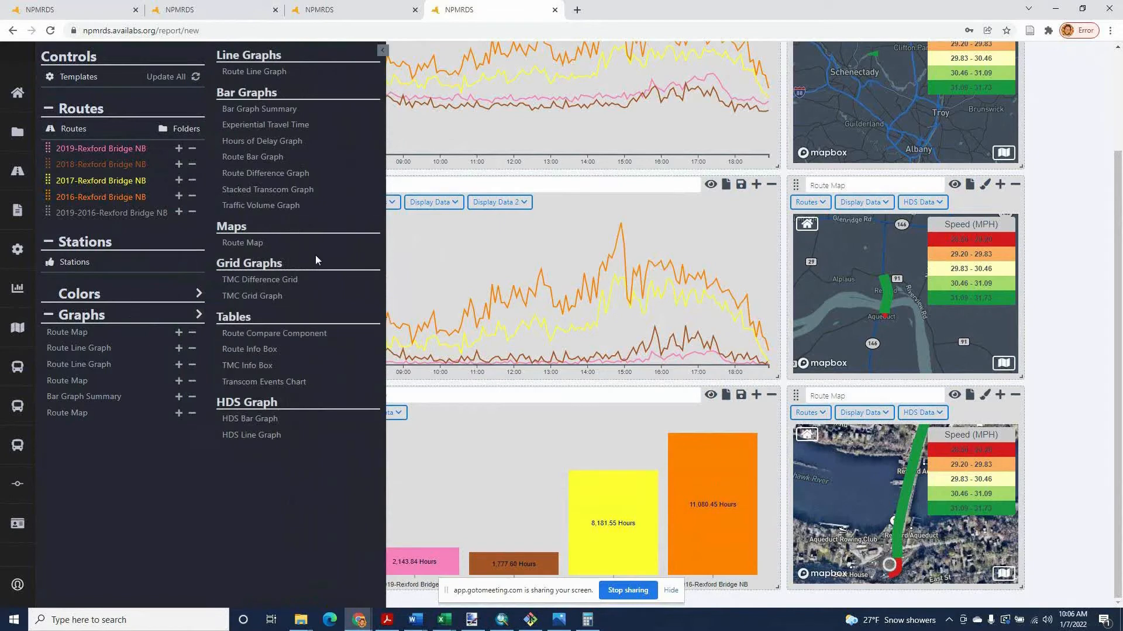
click(285, 158)
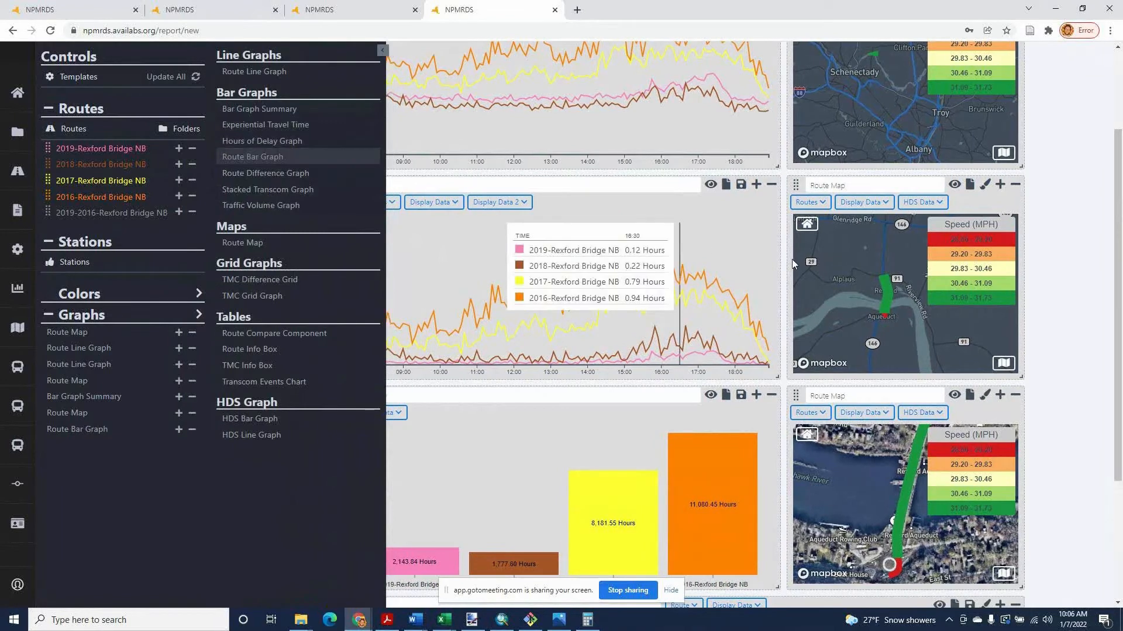
scroll(792, 263, down, 4)
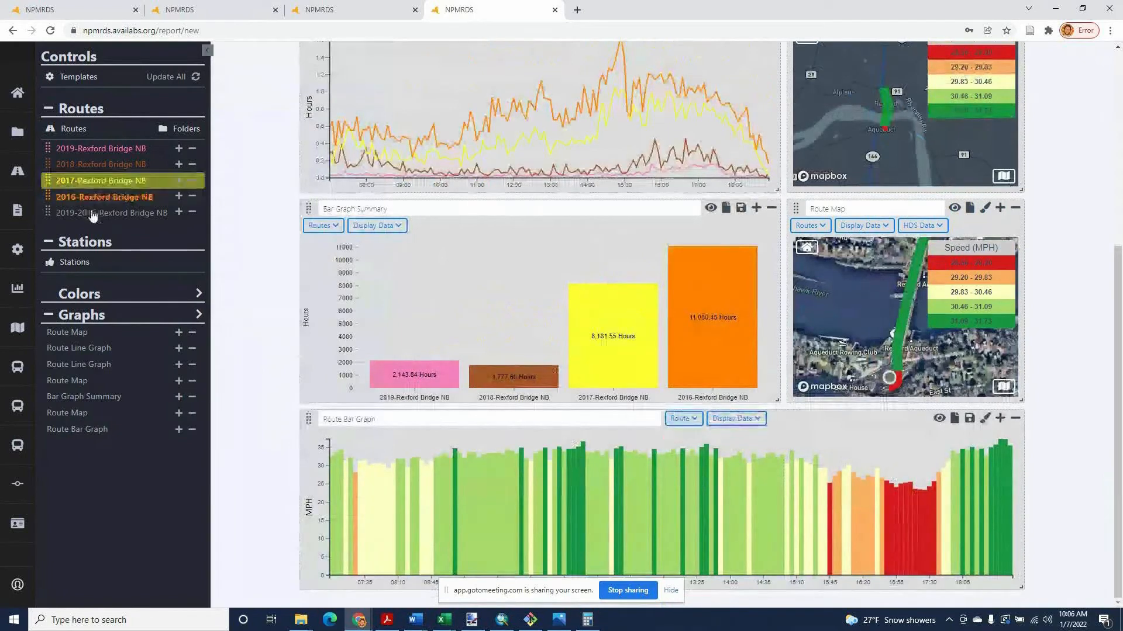
click(683, 418)
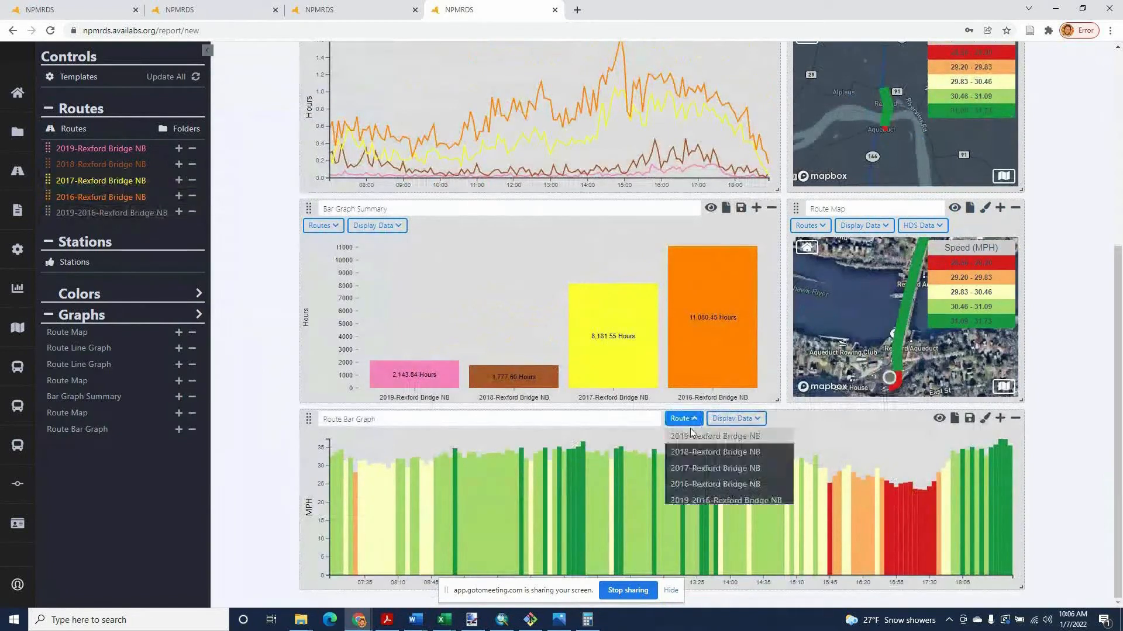
click(716, 501)
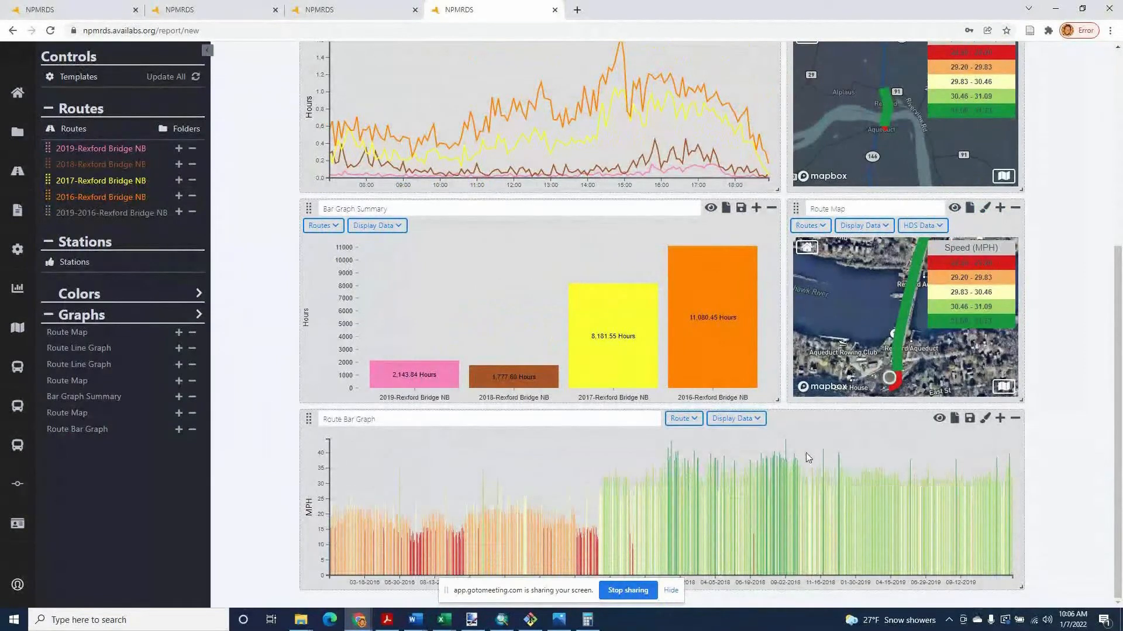
Step: Display Travel Time in the Route Bar Graph
click(734, 419)
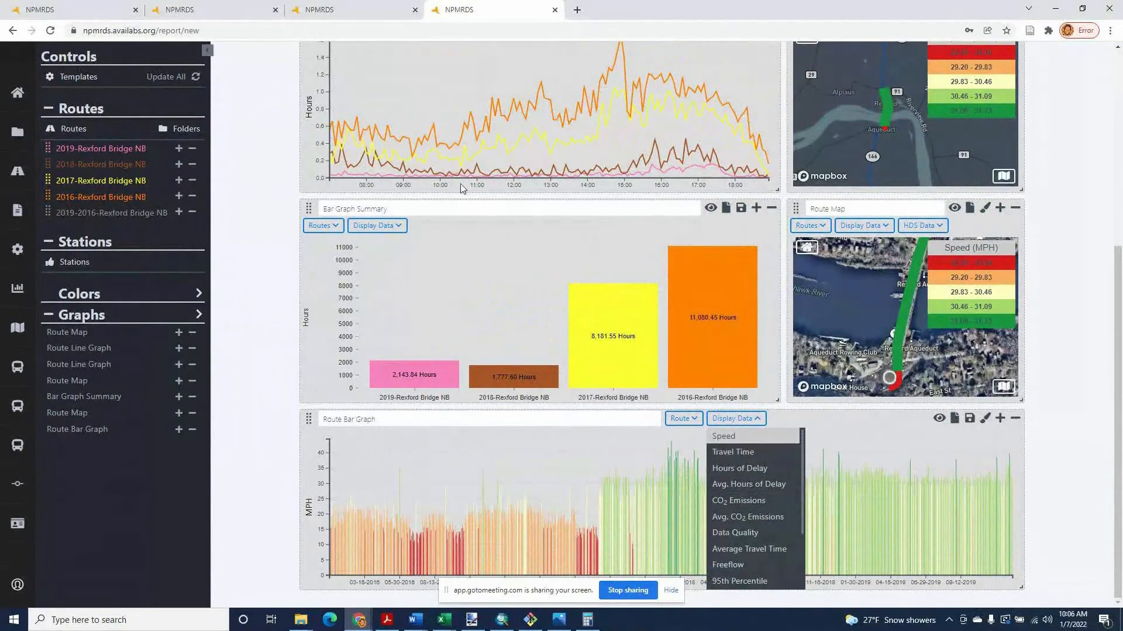
scroll(461, 184, up, 4)
scroll(641, 140, down, 4)
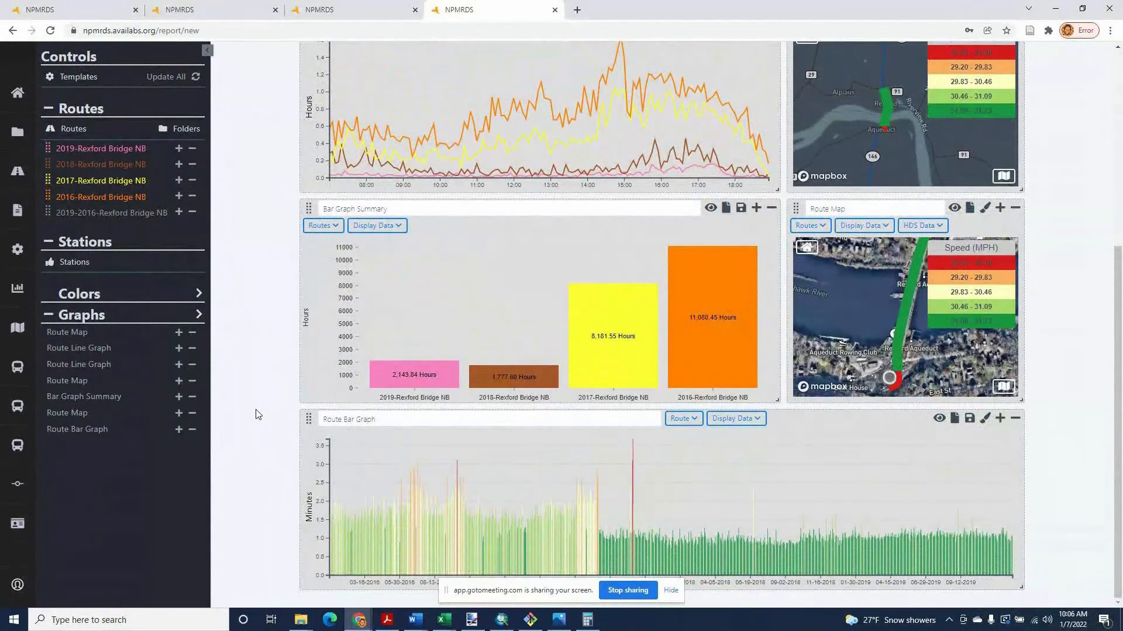
Step: Examine the daily travel times in the Route Bar Graph and review the travel time, delay and summary graphs above it
mouse_move(332, 542)
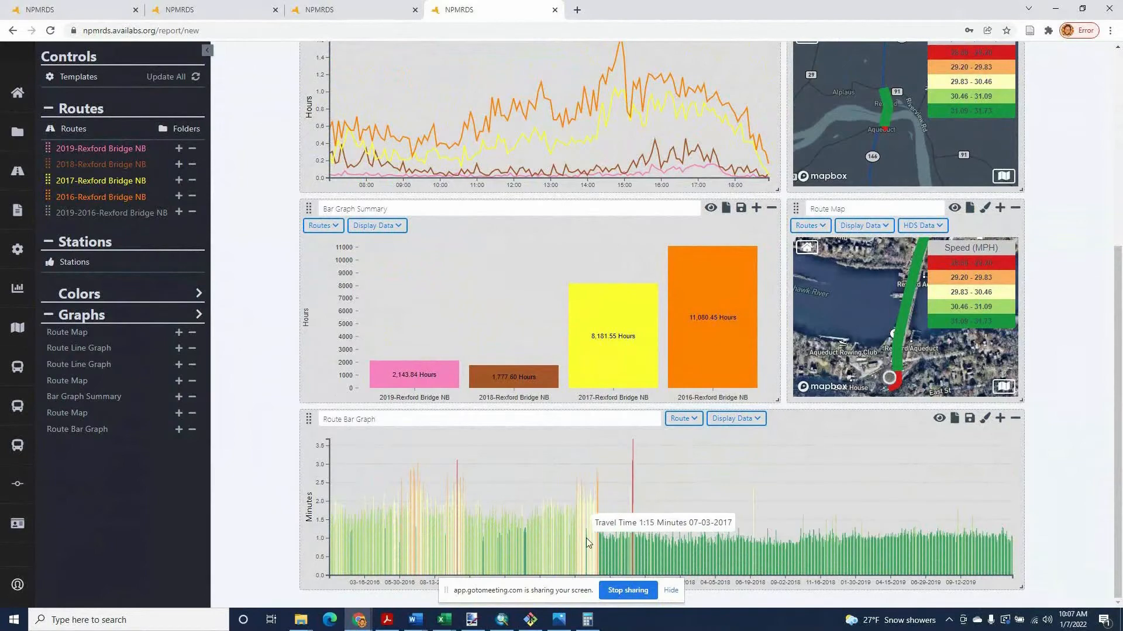
scroll(586, 538, up, 3)
scroll(598, 524, down, 3)
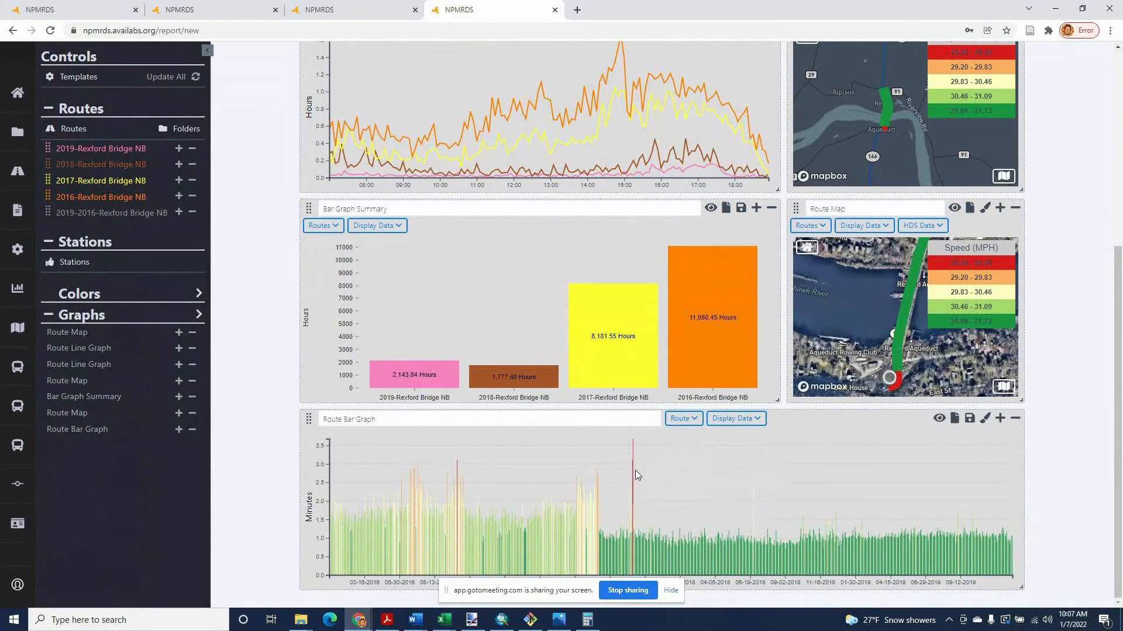
mouse_move(634, 486)
scroll(255, 389, up, 1)
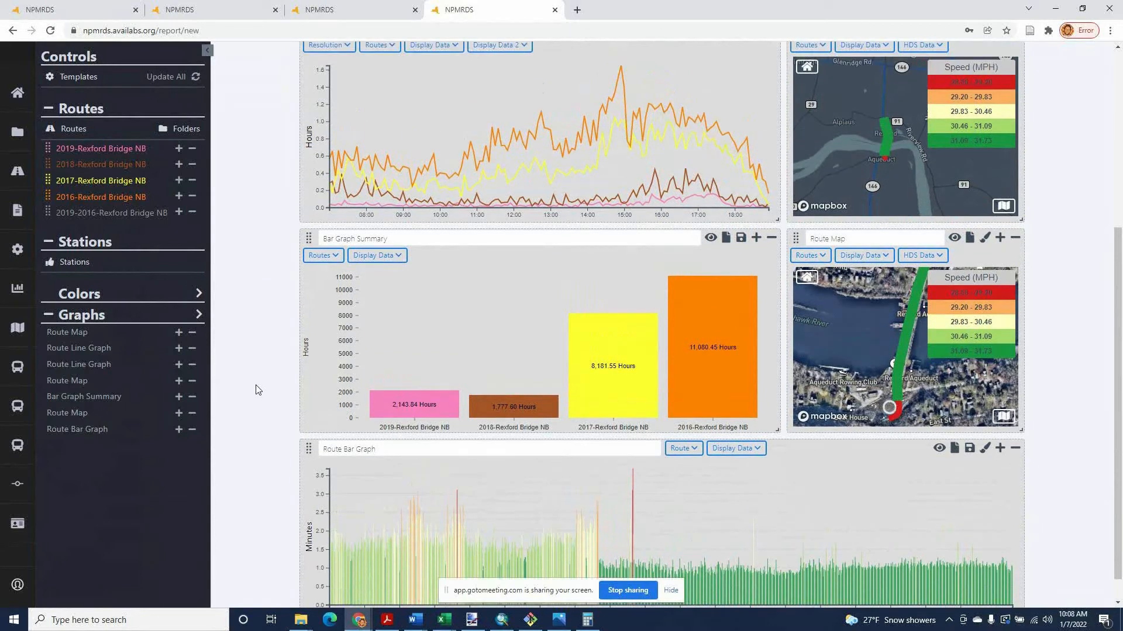
scroll(255, 389, up, 5)
scroll(255, 390, down, 2)
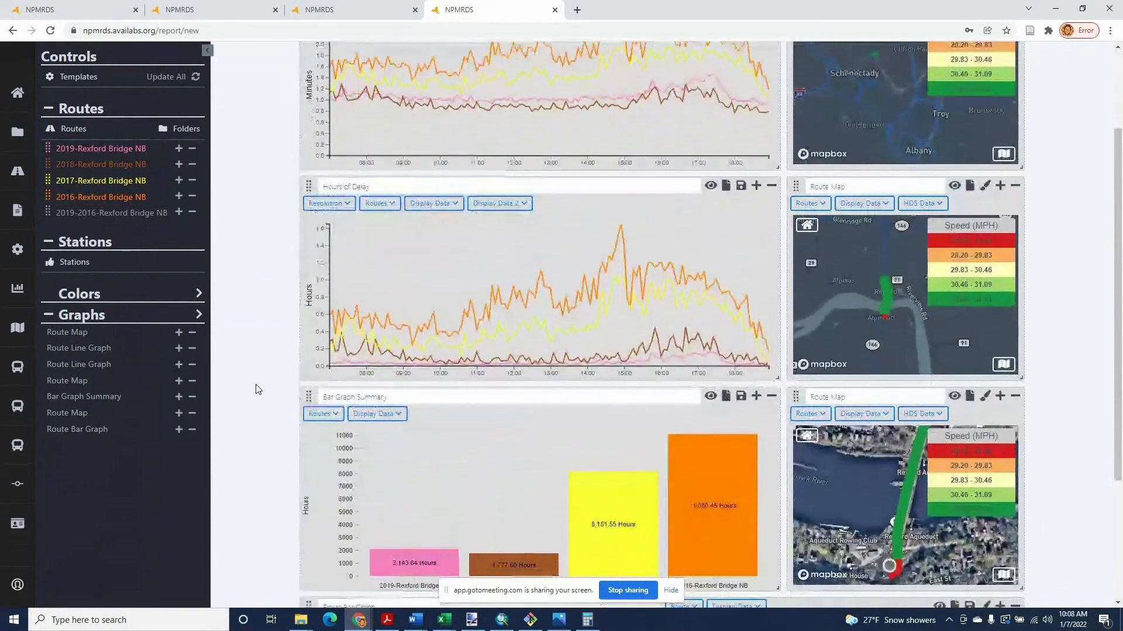
scroll(256, 360, up, 5)
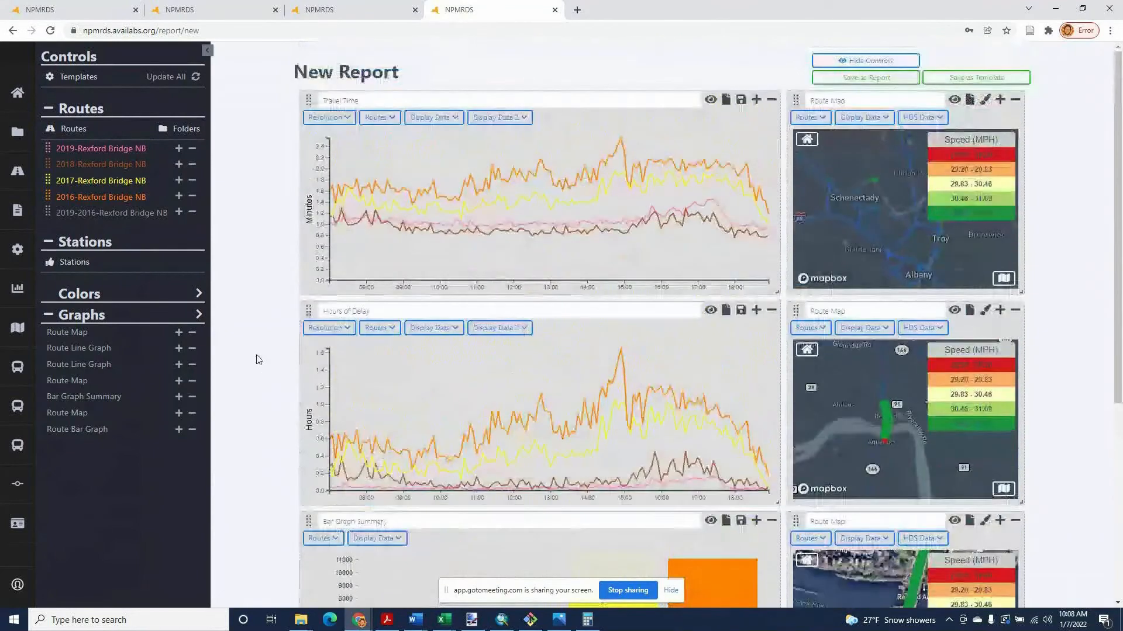
scroll(263, 363, down, 5)
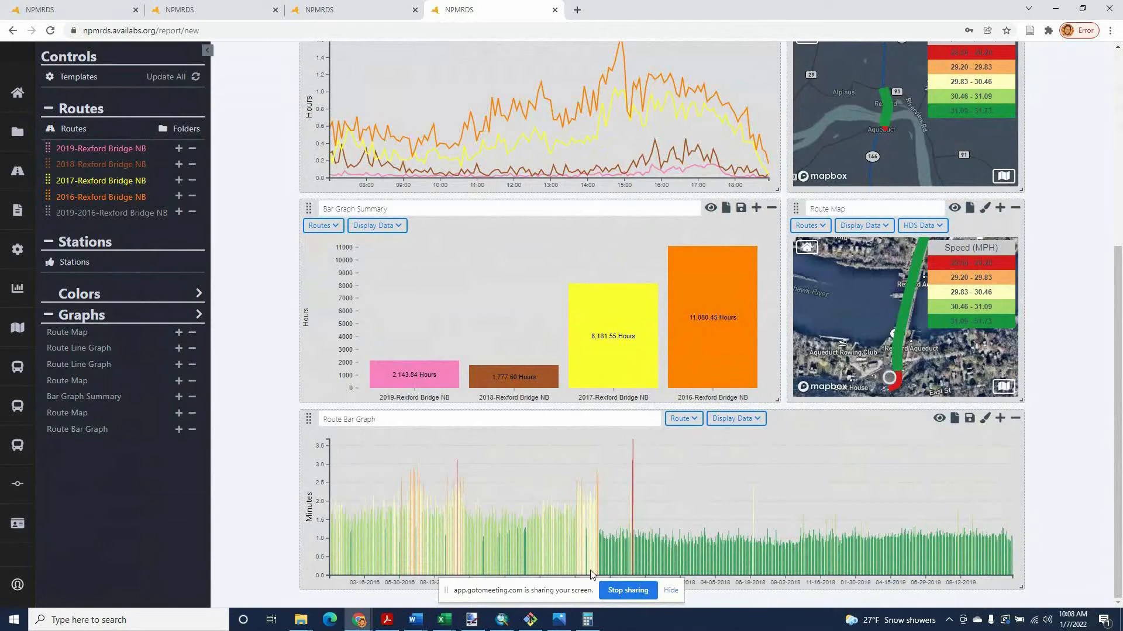
Step: Add a Route Compare Component to the report and close the list of available graphs
click(198, 315)
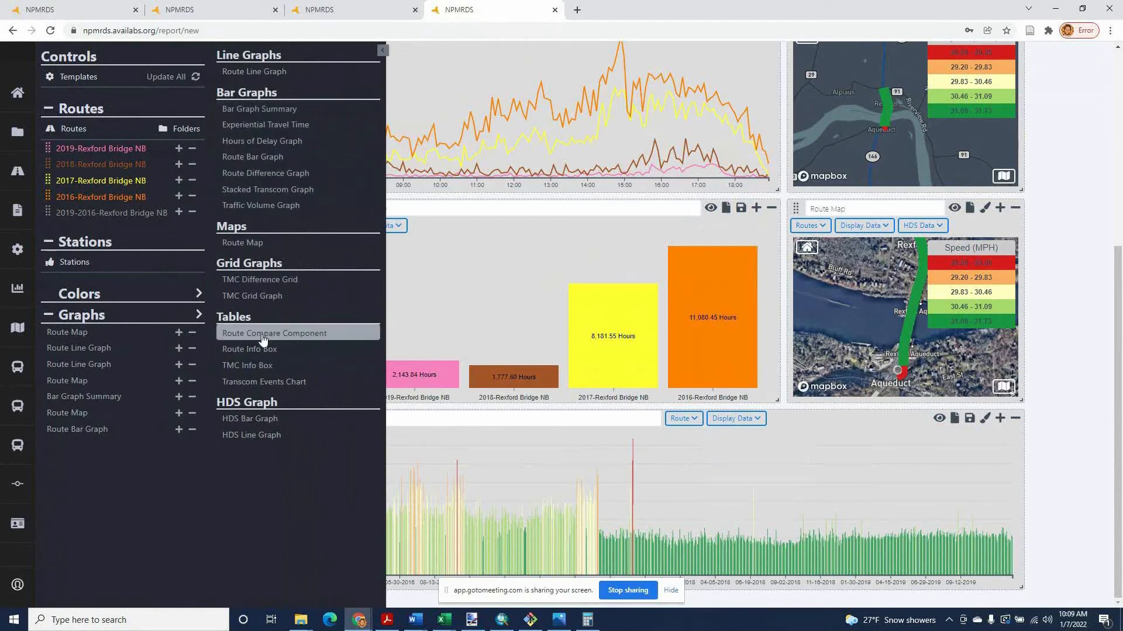
click(264, 340)
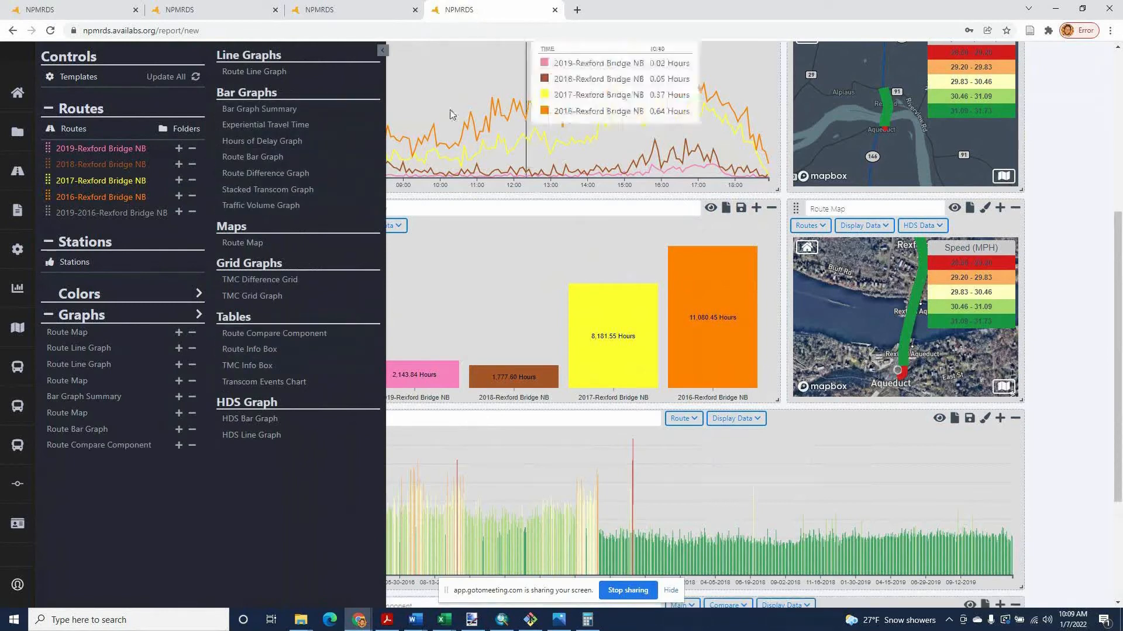
click(383, 51)
scroll(391, 348, down, 3)
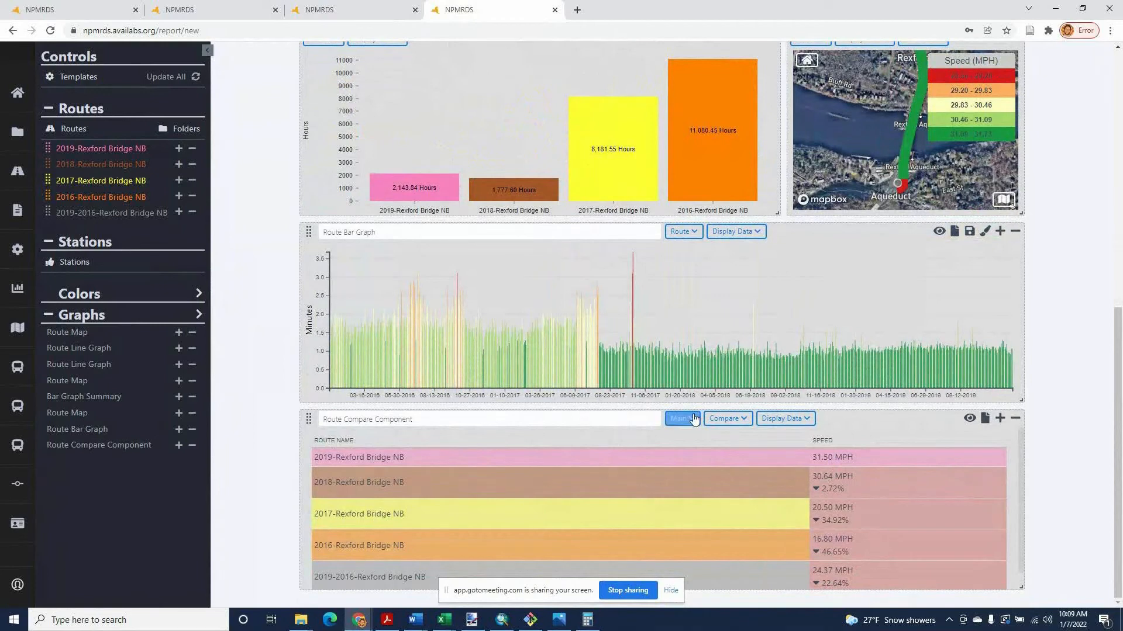
Step: Remove 2019-2016-Rexford Bridge NB from the Route Compare Component and make 2016-Rexford Bridge NB its main route
click(727, 418)
click(740, 484)
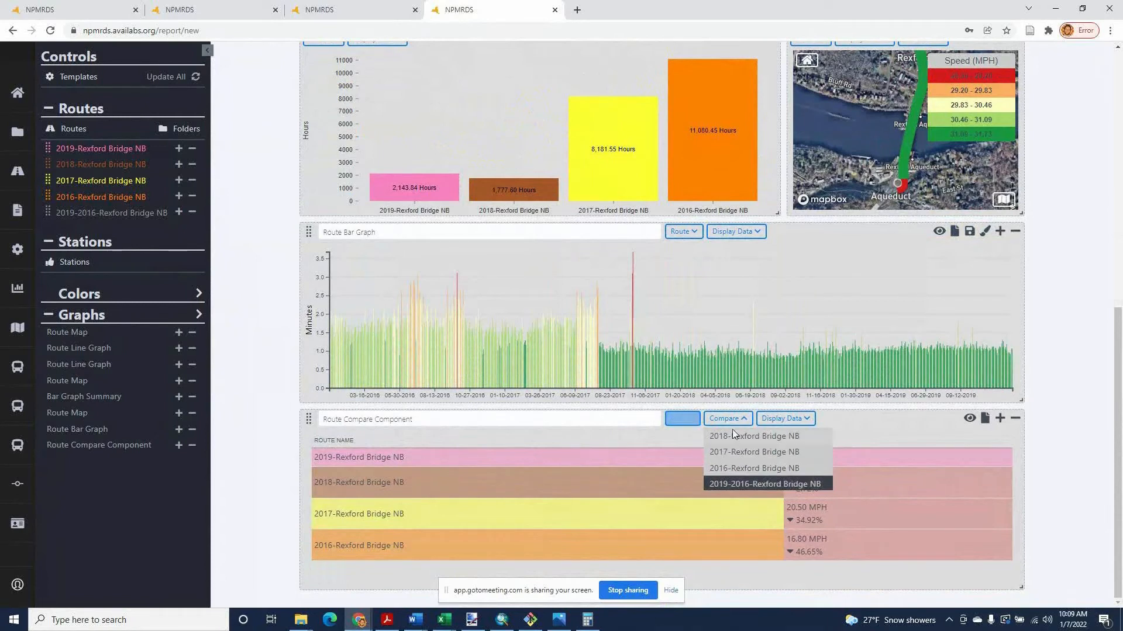
click(677, 420)
click(677, 419)
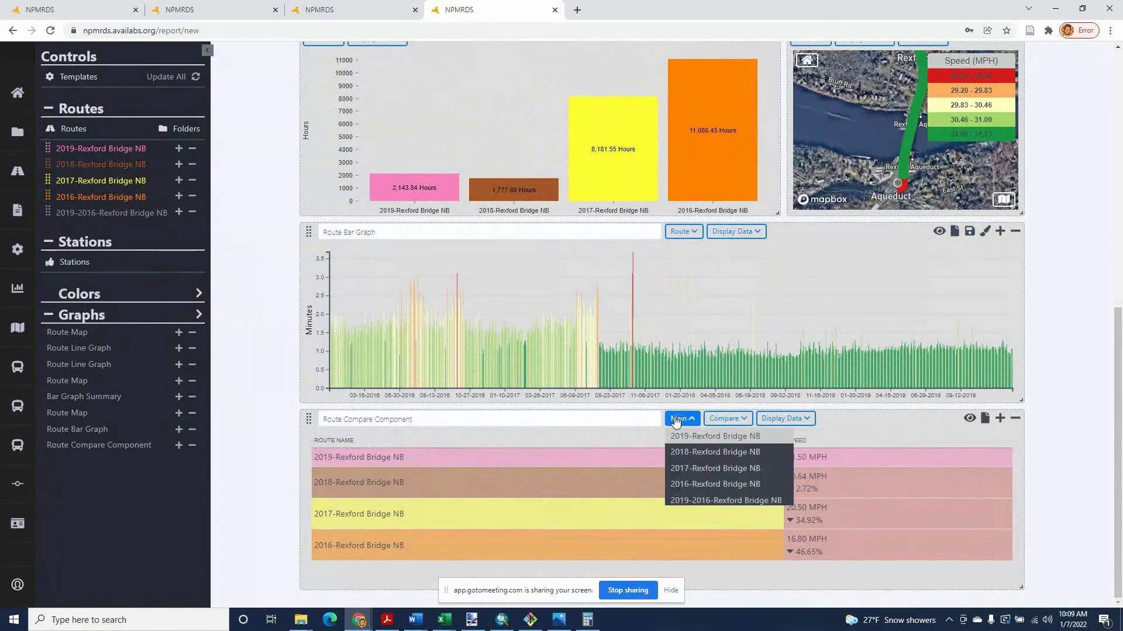
click(691, 485)
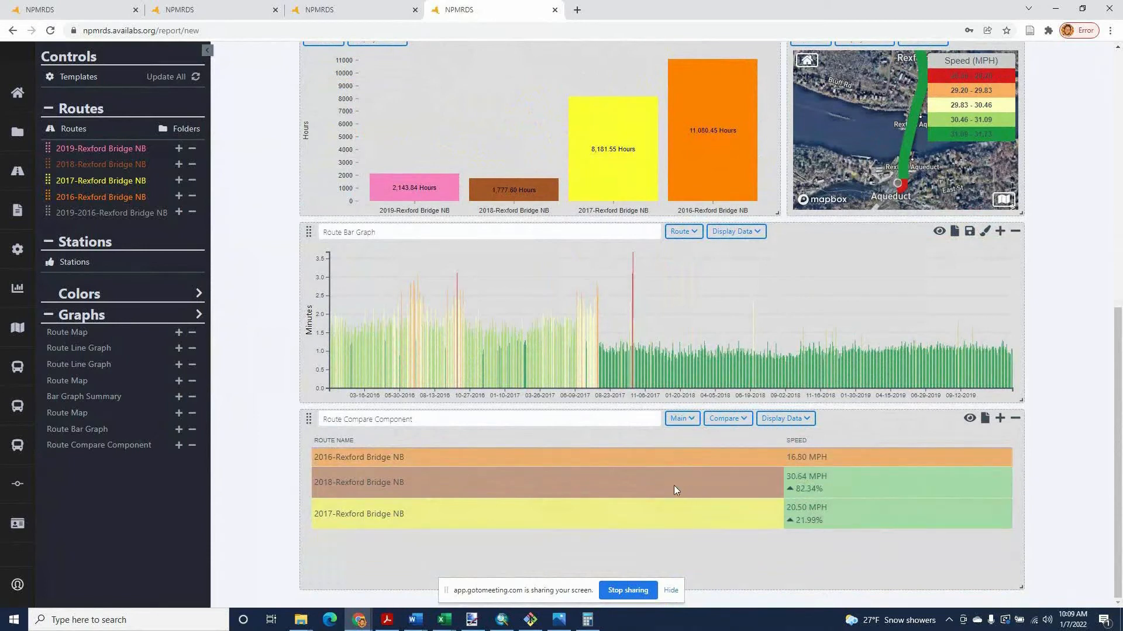
Step: Include 2019-Rexford Bridge NB among the routes compared in the Route Compare Component
click(725, 420)
click(754, 436)
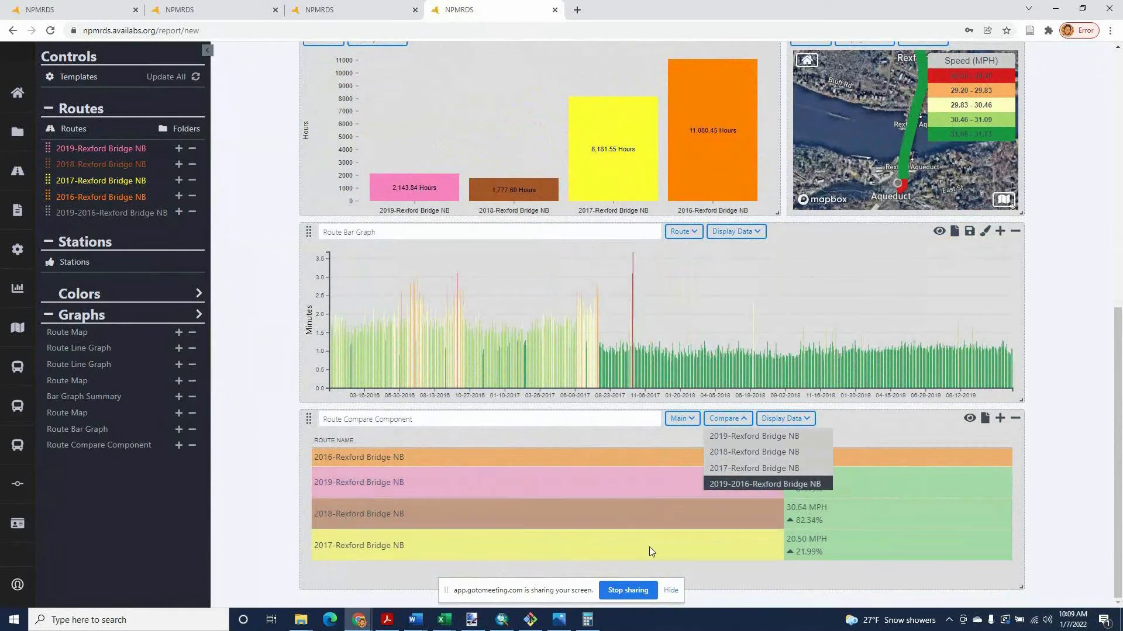
click(1060, 472)
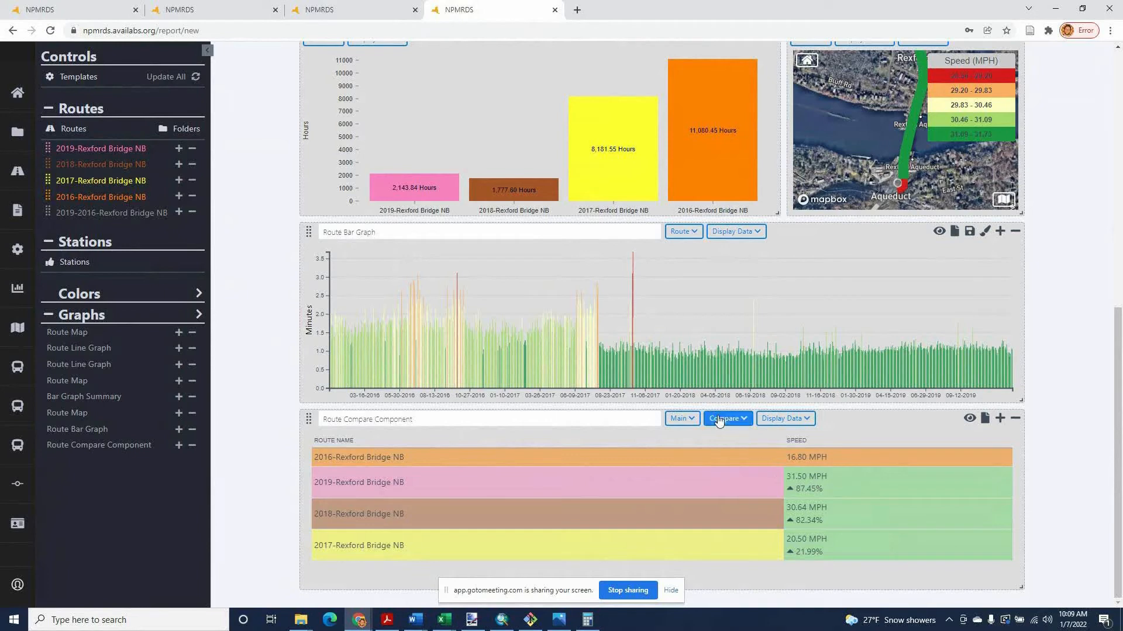
Step: Add Travel Time, Hours of Delay and Freeflow to the data displayed in the Route Compare Component
click(784, 418)
click(793, 452)
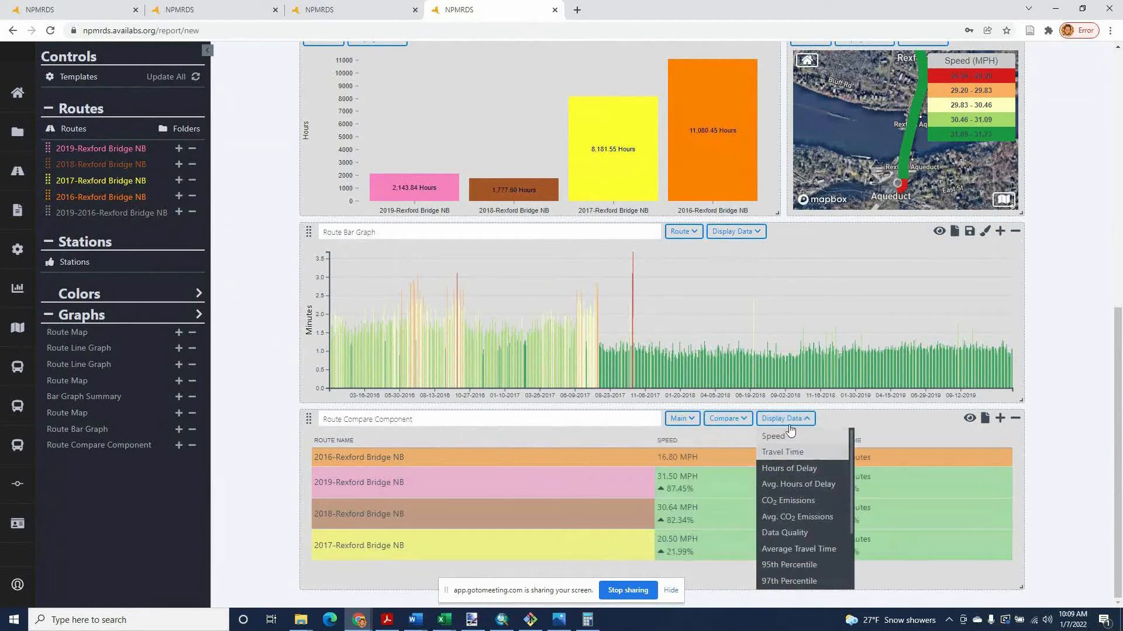
click(783, 470)
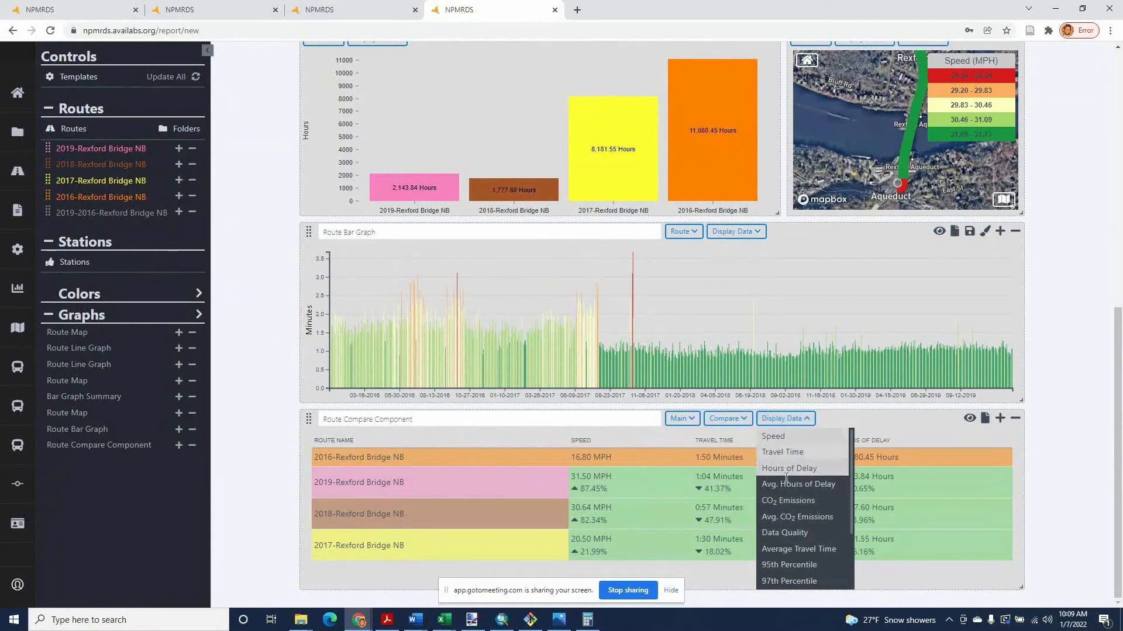
scroll(799, 503, down, 2)
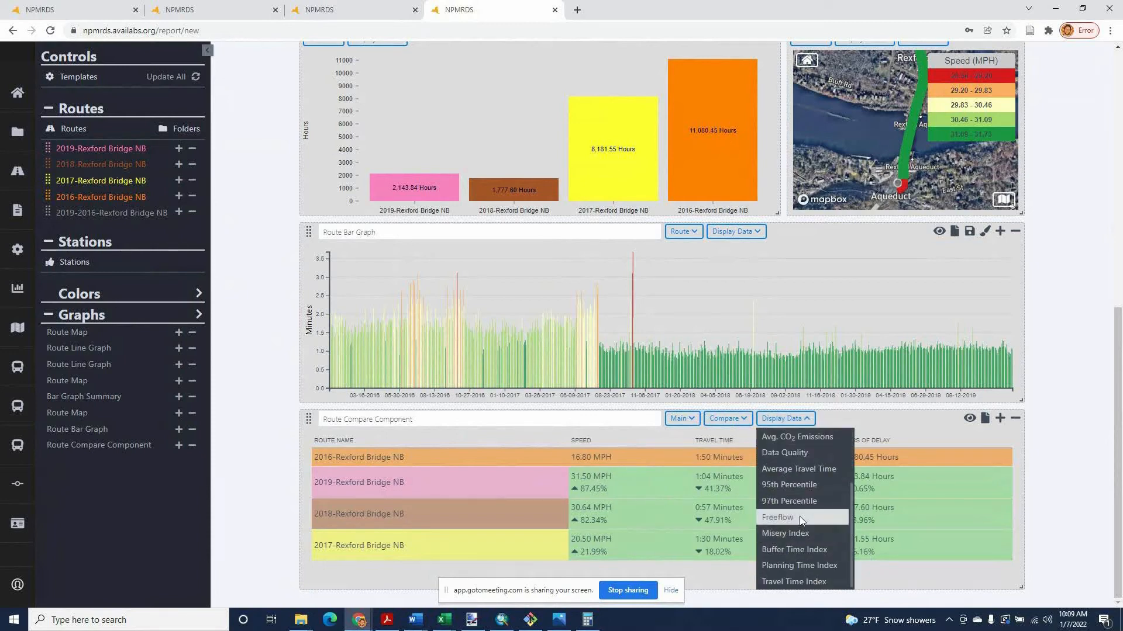
click(798, 517)
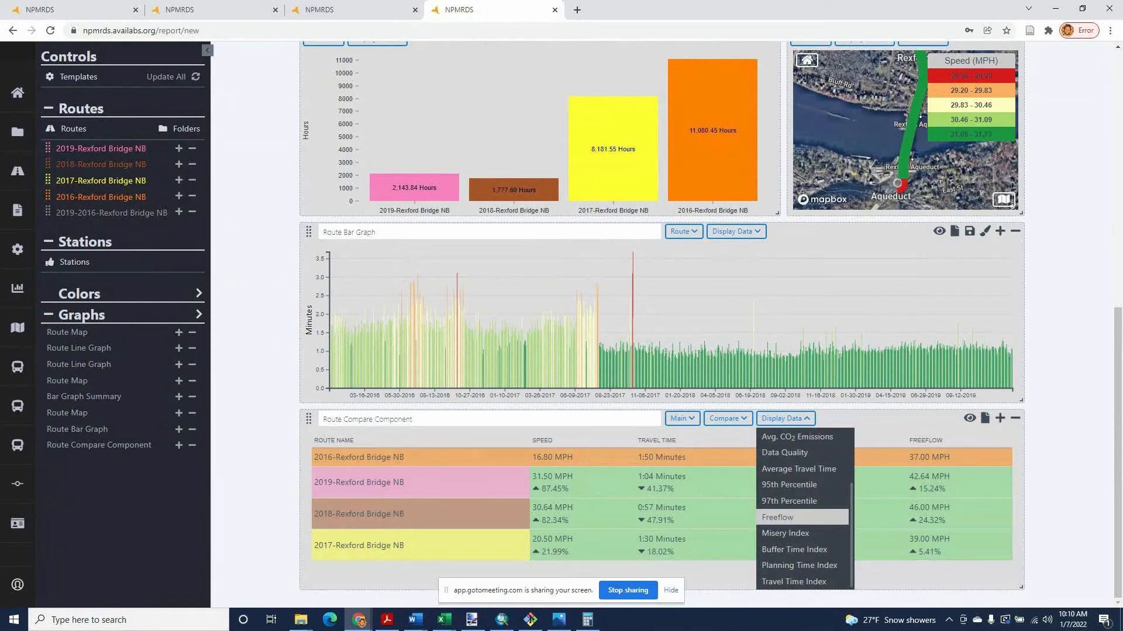
mouse_move(590, 617)
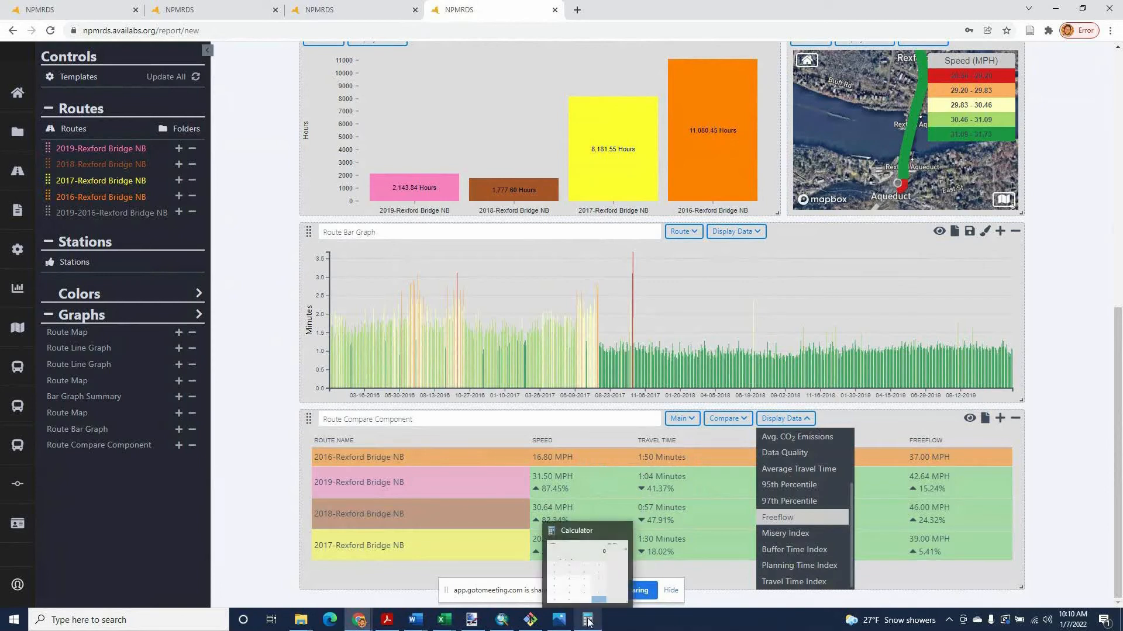
mouse_move(596, 590)
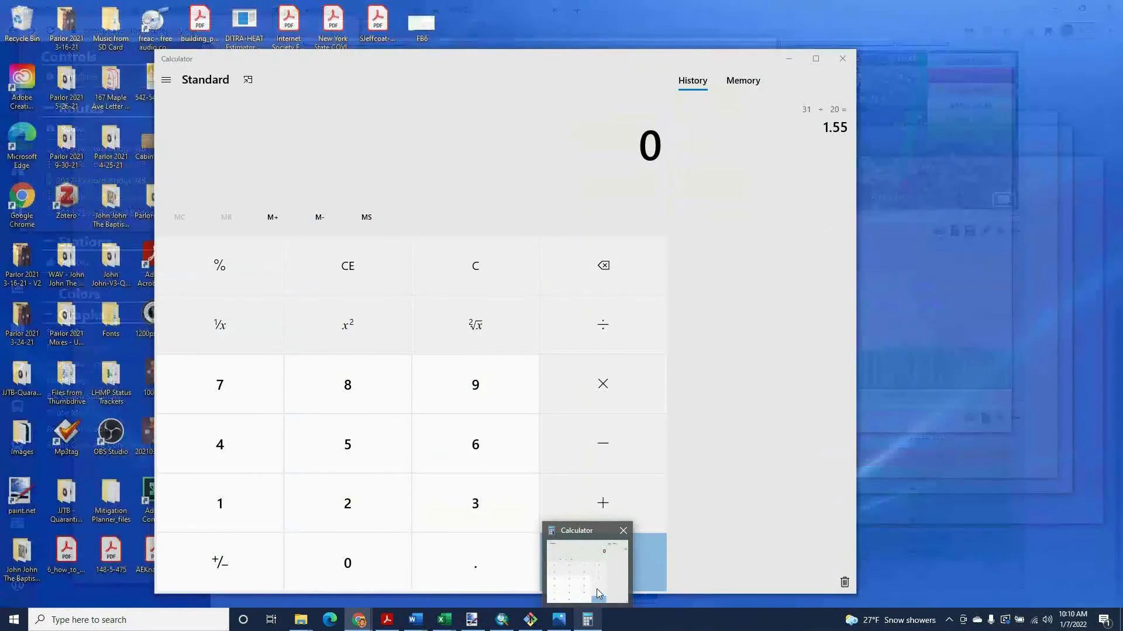
click(596, 588)
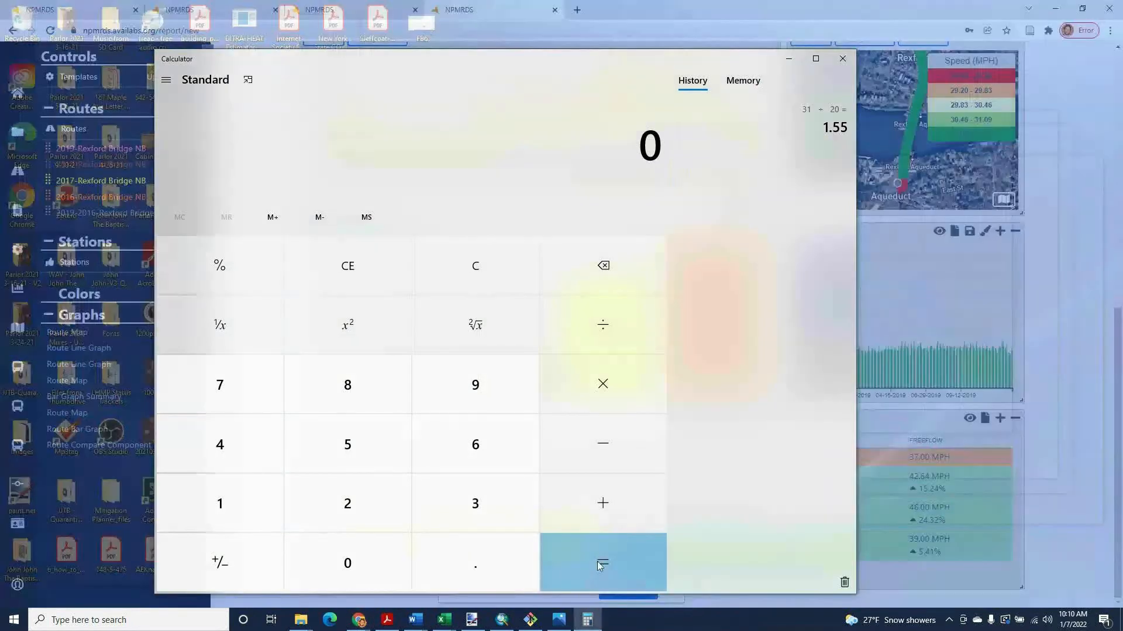
text(1)
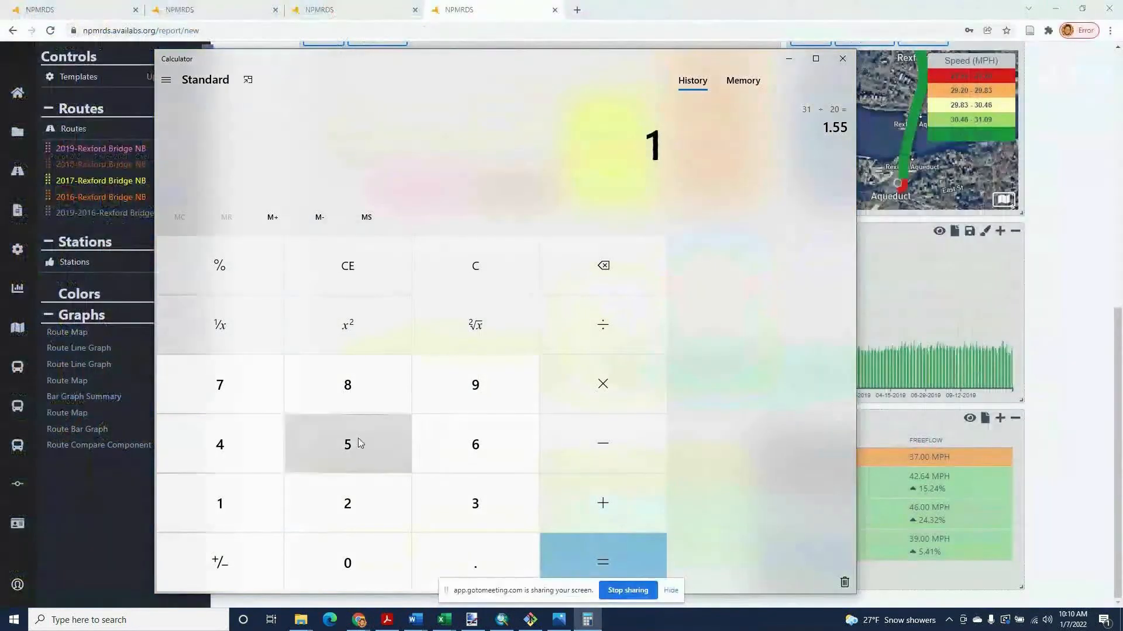
click(842, 58)
Step: Open Calculator, divide 30 by 20 and return to the report in the browser
click(200, 618)
text(calcul)
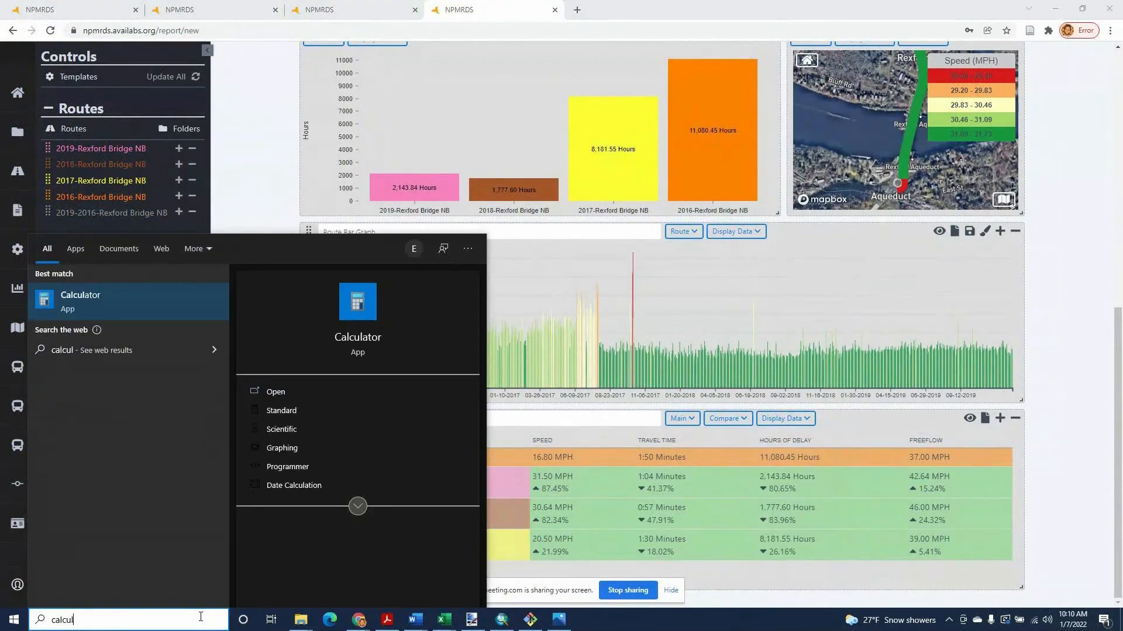
key(Return)
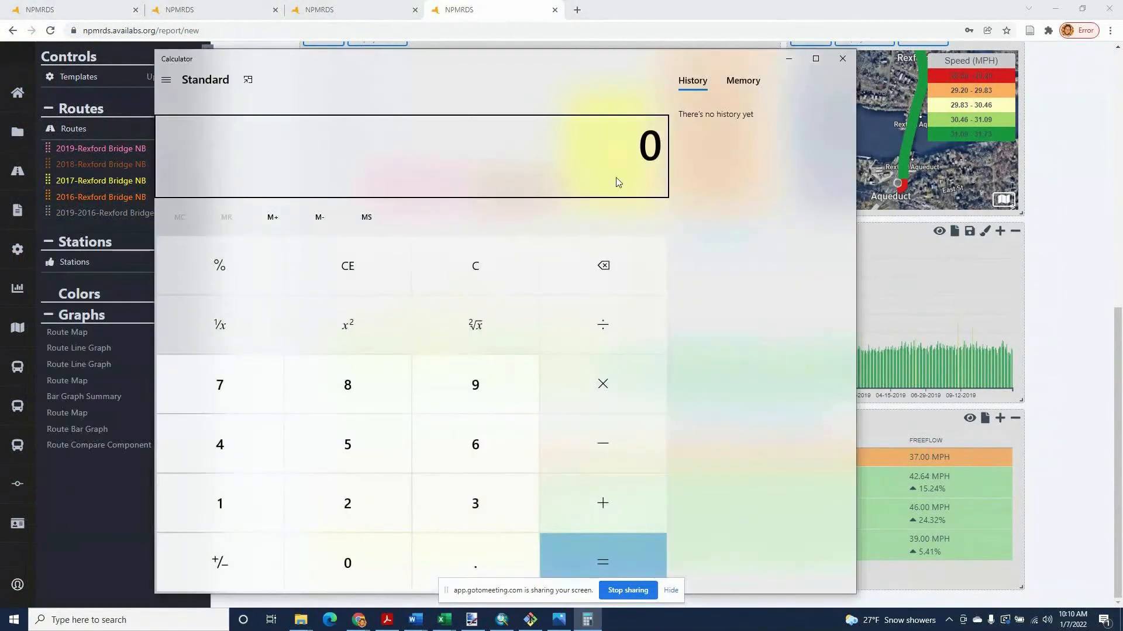
text(30/20)
key(Return)
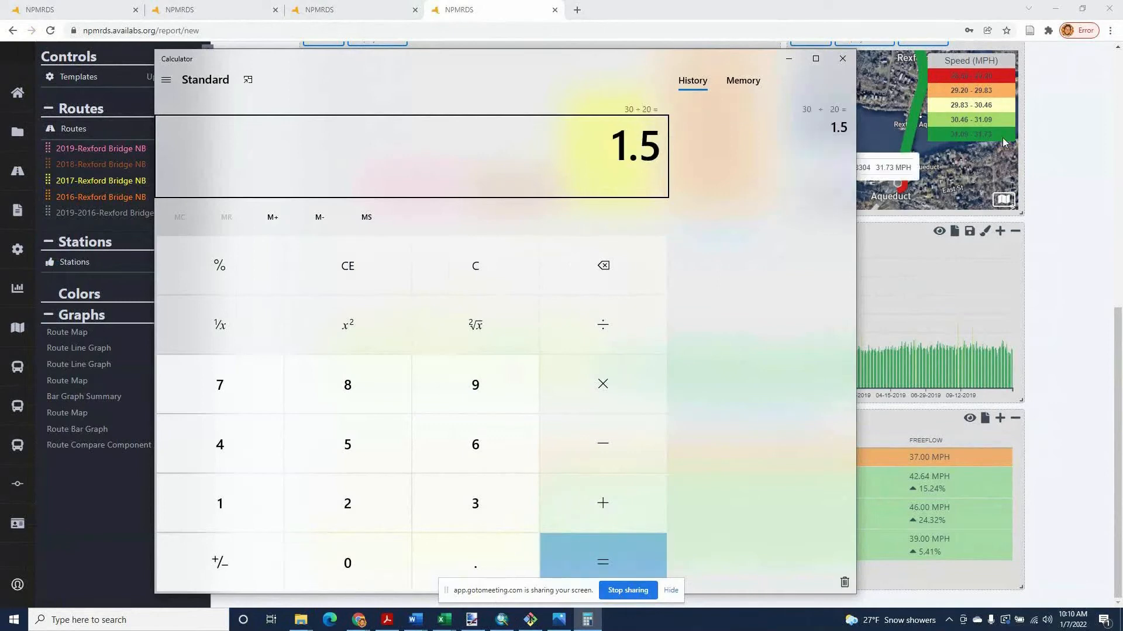
key(alt+Tab)
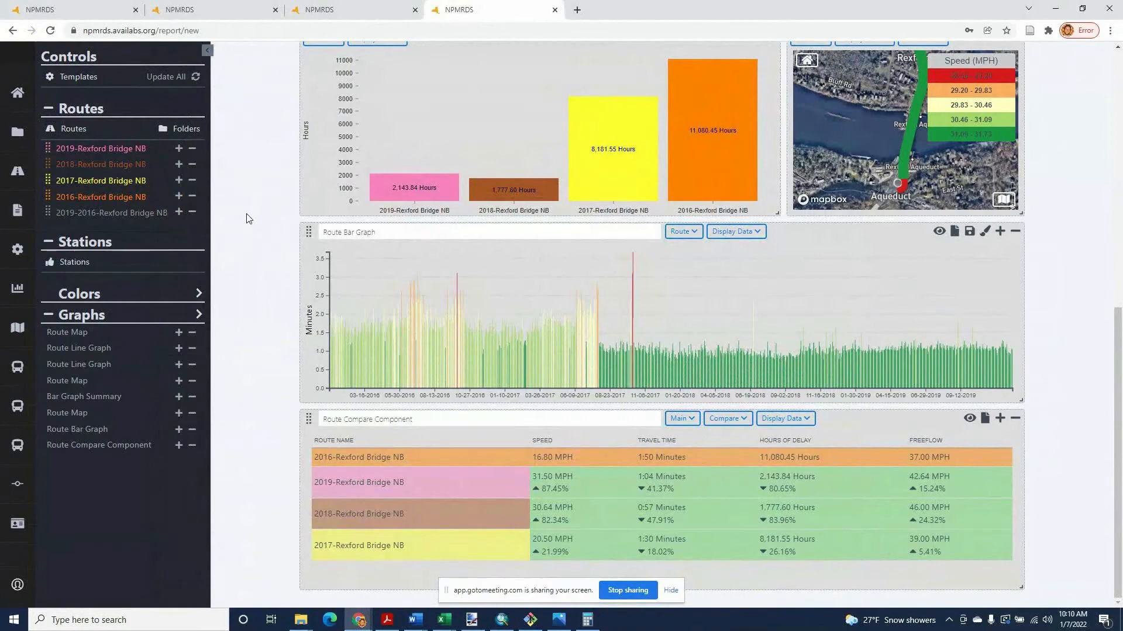
Step: Add another copy of the 2016-Rexford Bridge NB route to the report and open its settings
scroll(245, 216, up, 3)
scroll(245, 215, down, 3)
scroll(254, 221, up, 6)
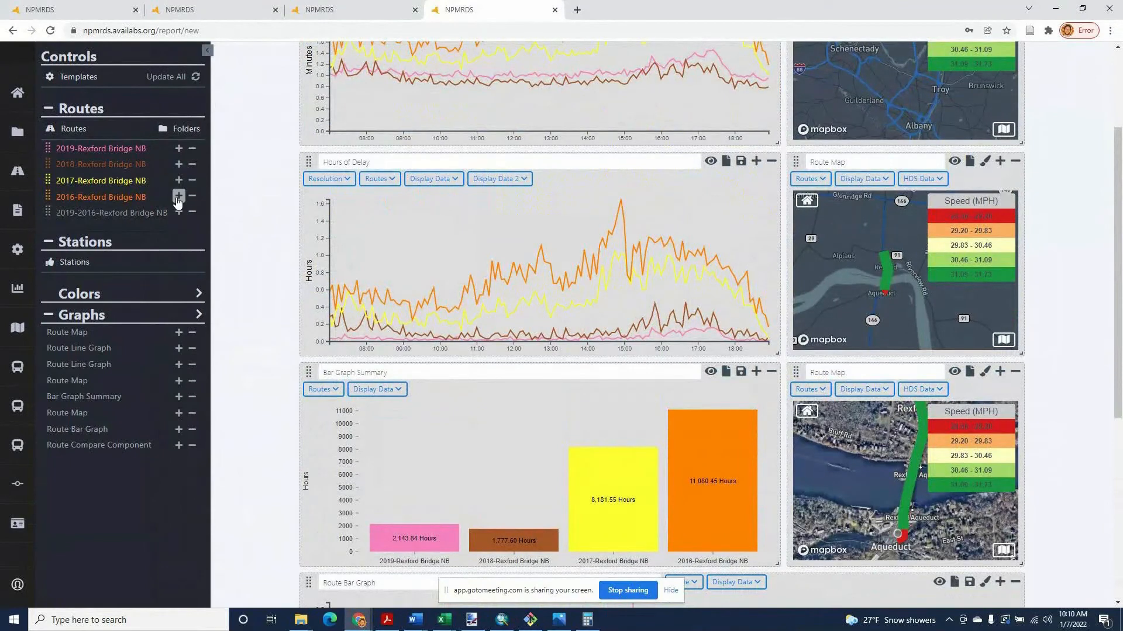
click(178, 196)
click(121, 230)
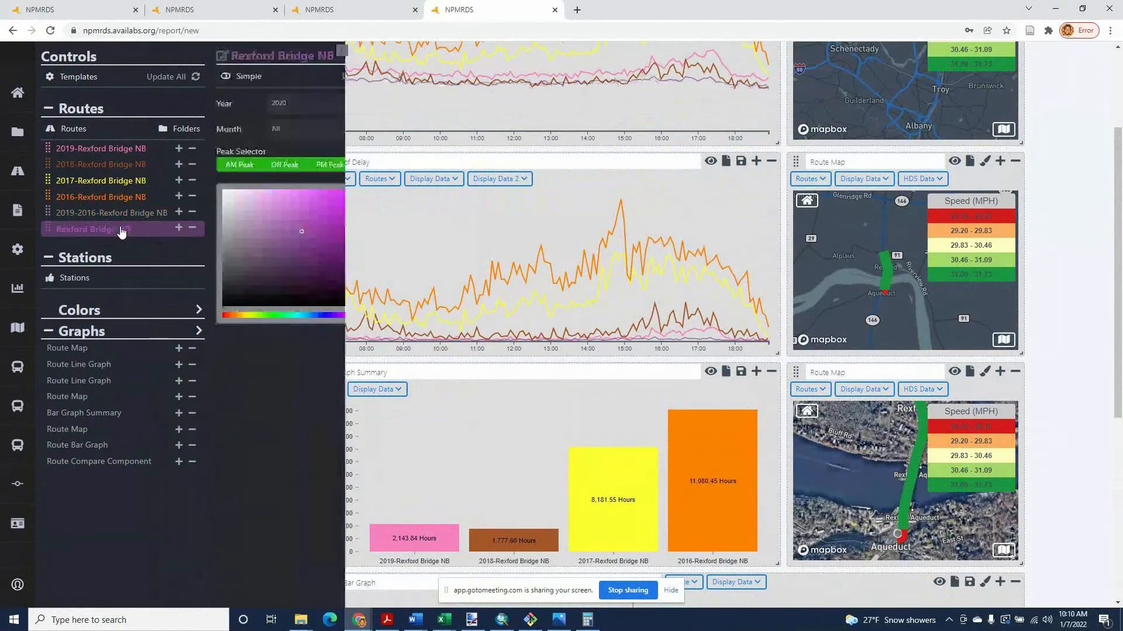
Step: Set the new Rexford Bridge NB route's year to 2016 in its simple settings
click(251, 78)
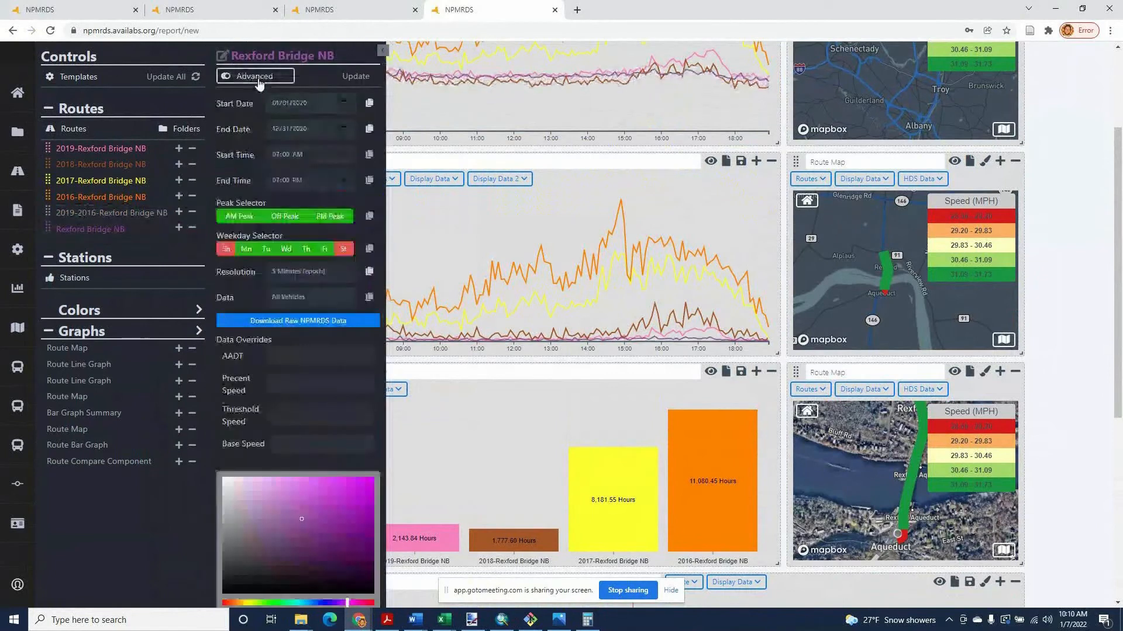
click(251, 78)
click(281, 102)
click(304, 123)
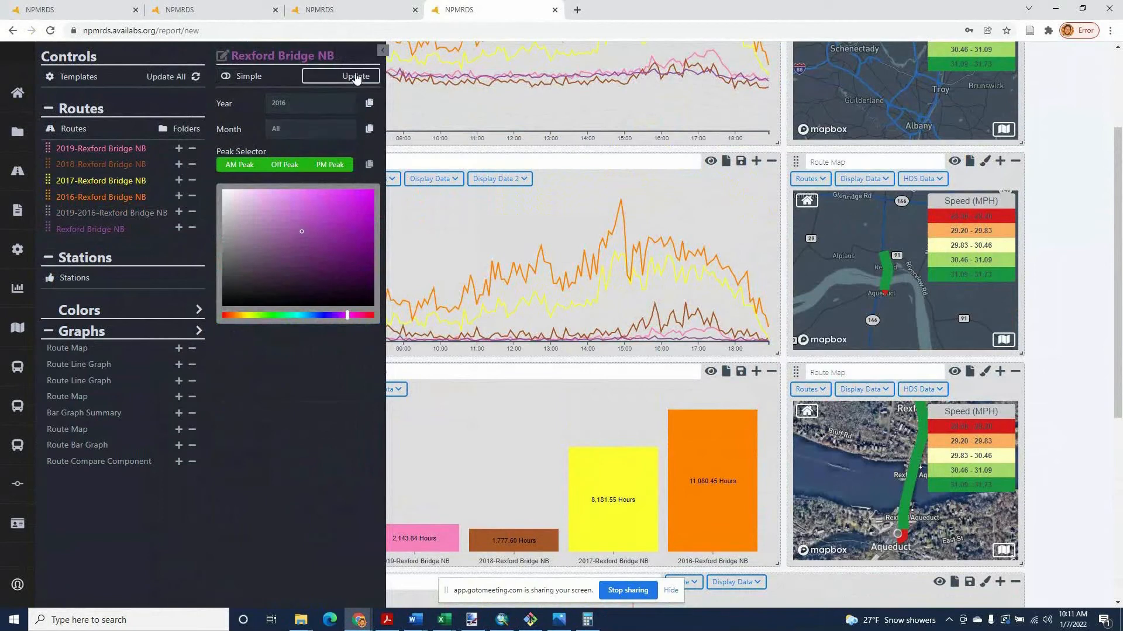
Step: Rename the new route as {year}-{name} and update its data
triple_click(275, 58)
text({year}-{name})
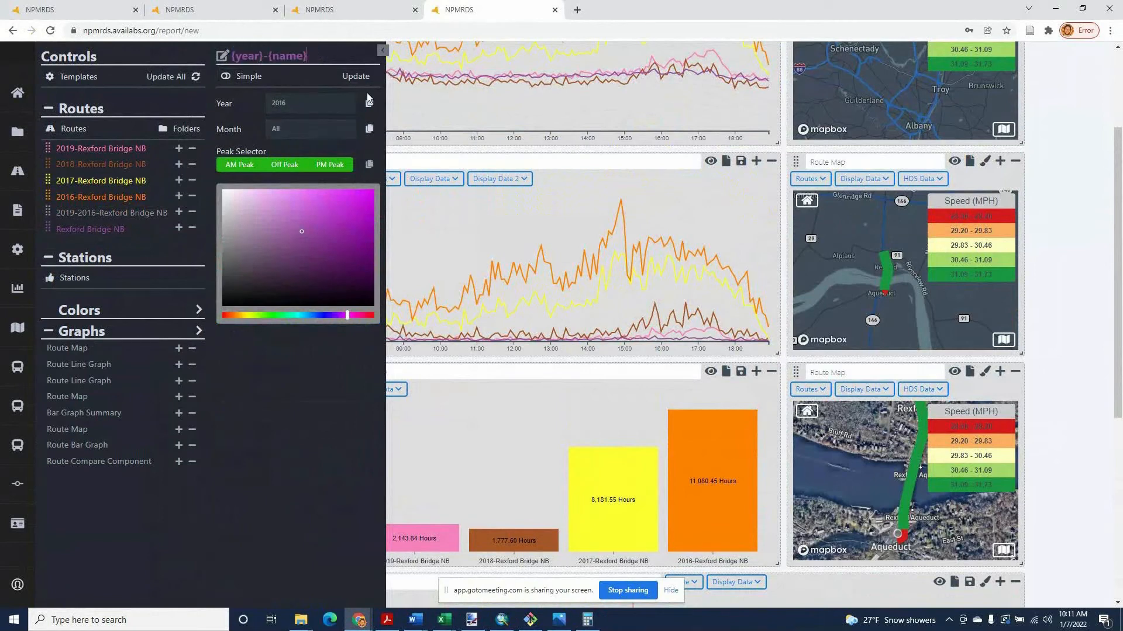
click(355, 76)
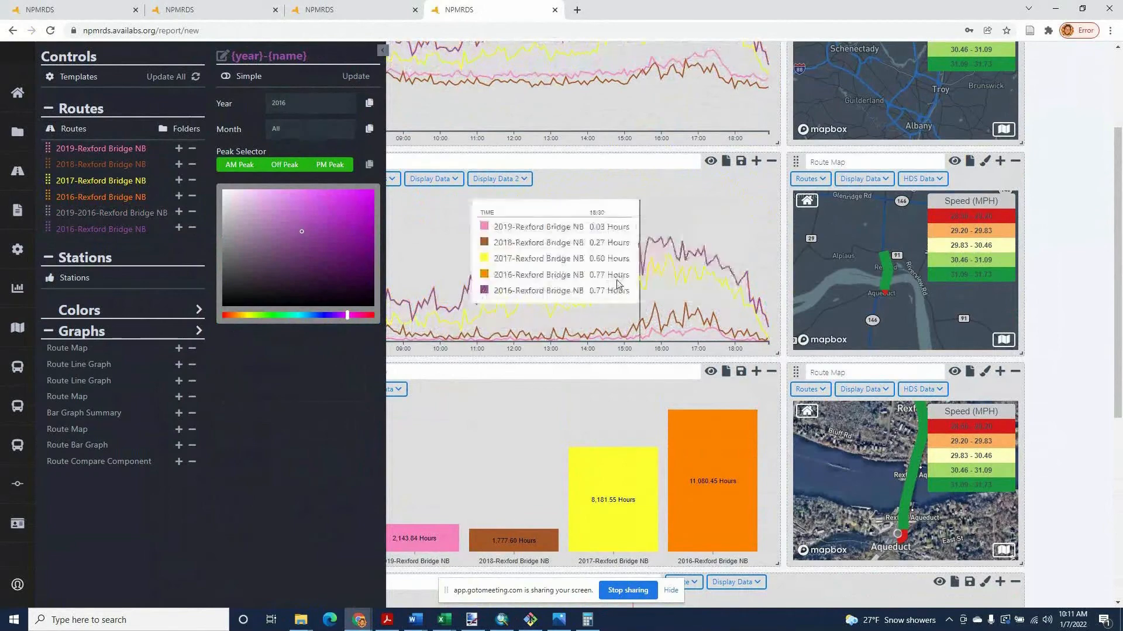
Step: Switch the new purple 2016-Rexford Bridge NB route to advanced settings and set its Percent Speed override to 1.5
click(261, 78)
scroll(266, 222, down, 3)
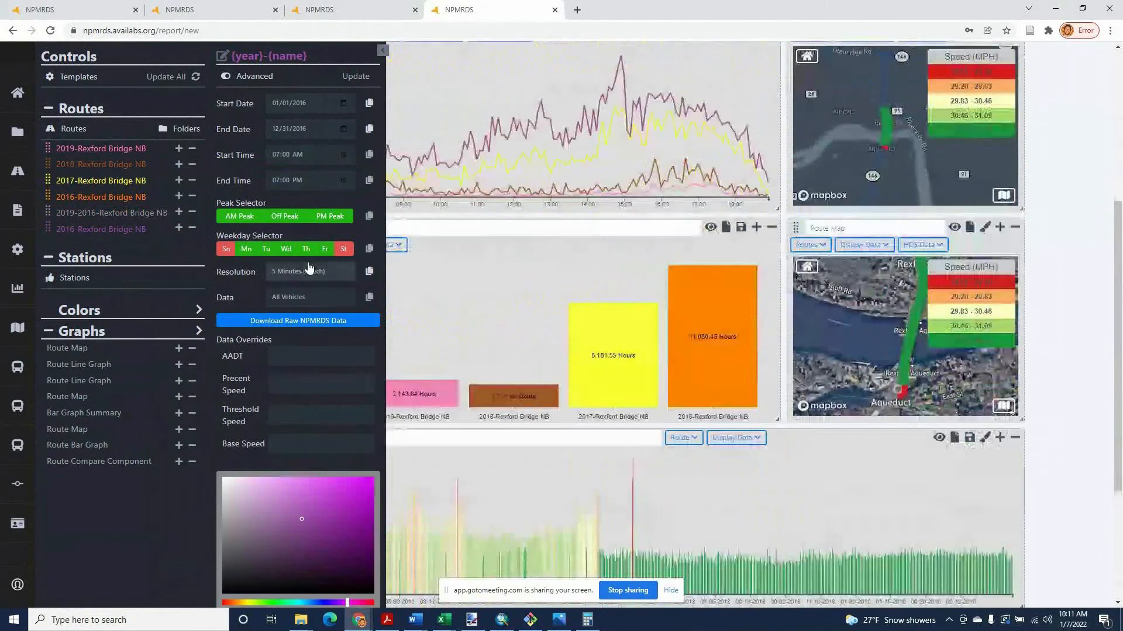
click(272, 385)
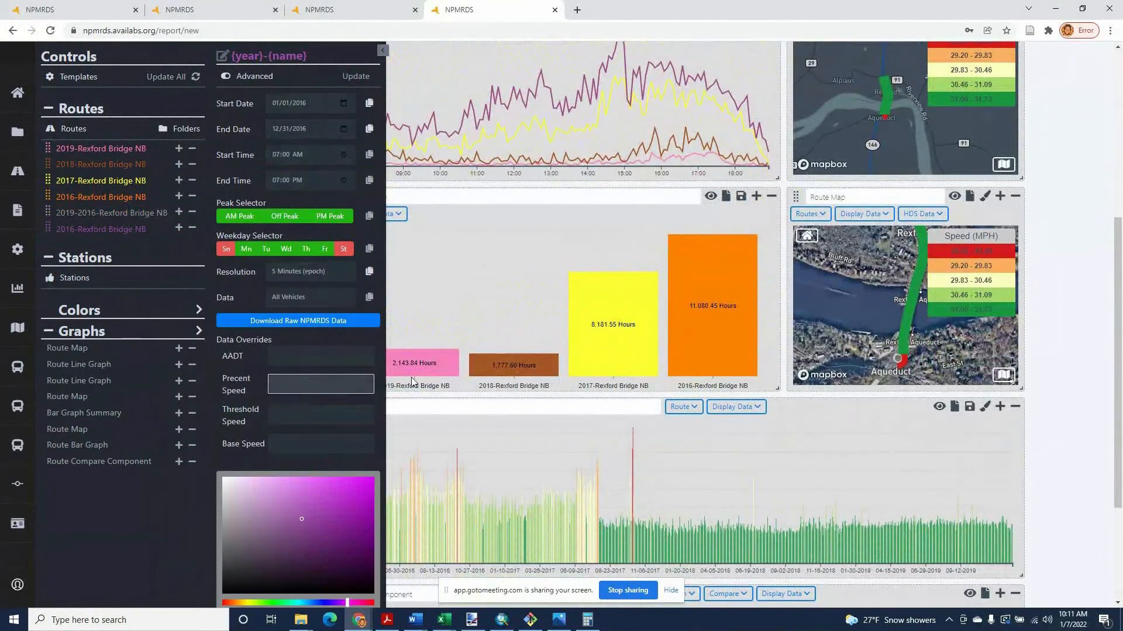
text(1.5)
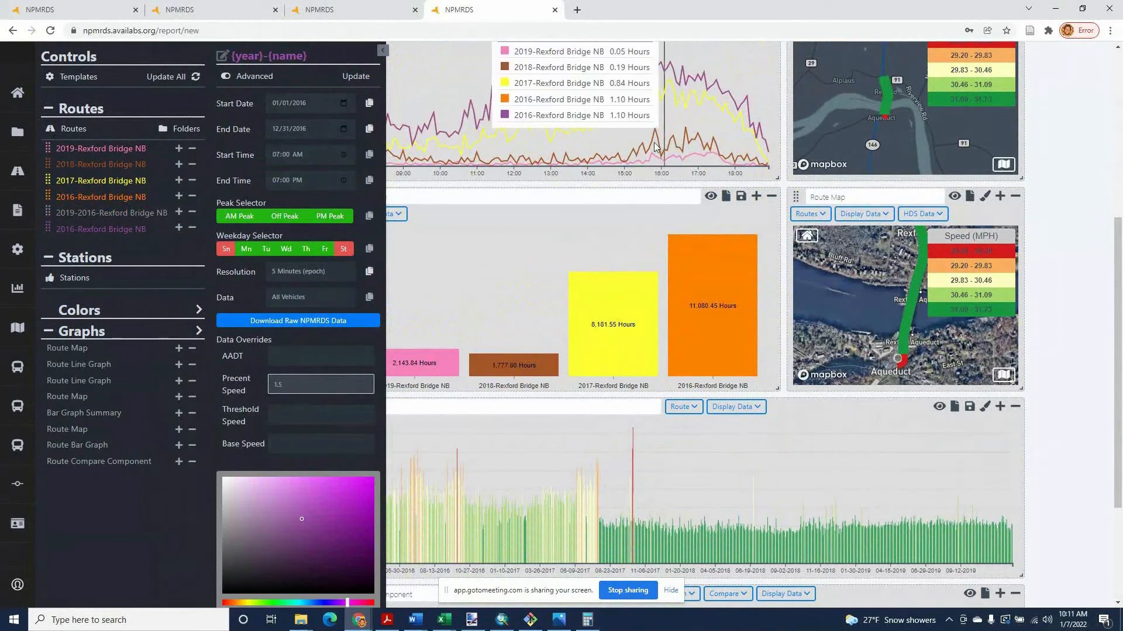
Step: Check the quotient in Calculator, return to the report and update the purple 2016 route's data with the 1.5 override
click(588, 620)
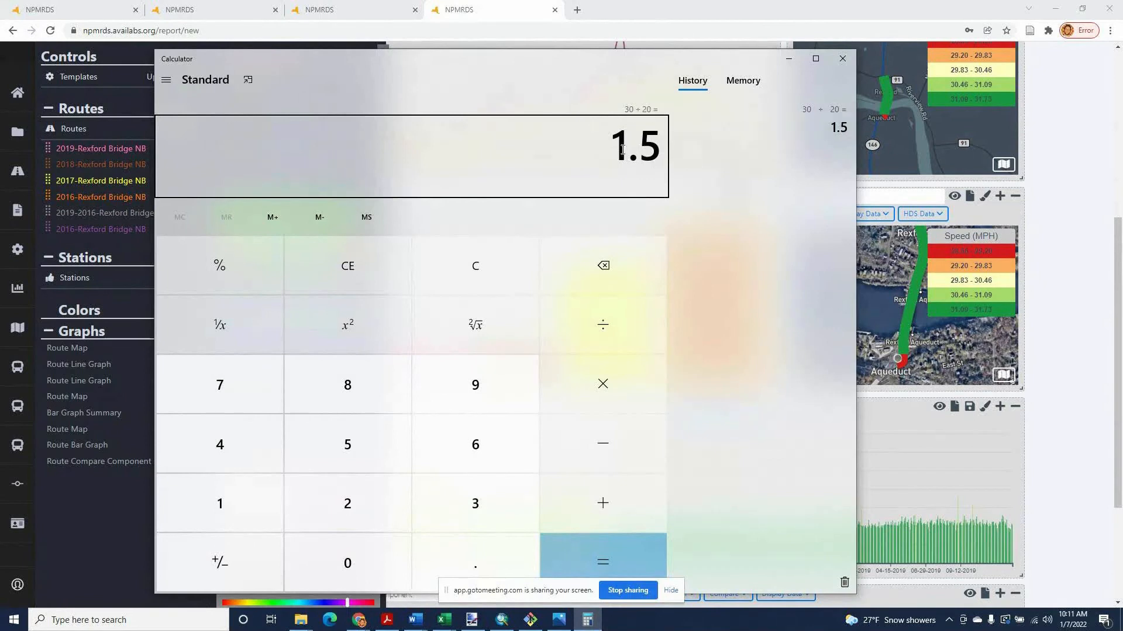
key(alt+Tab)
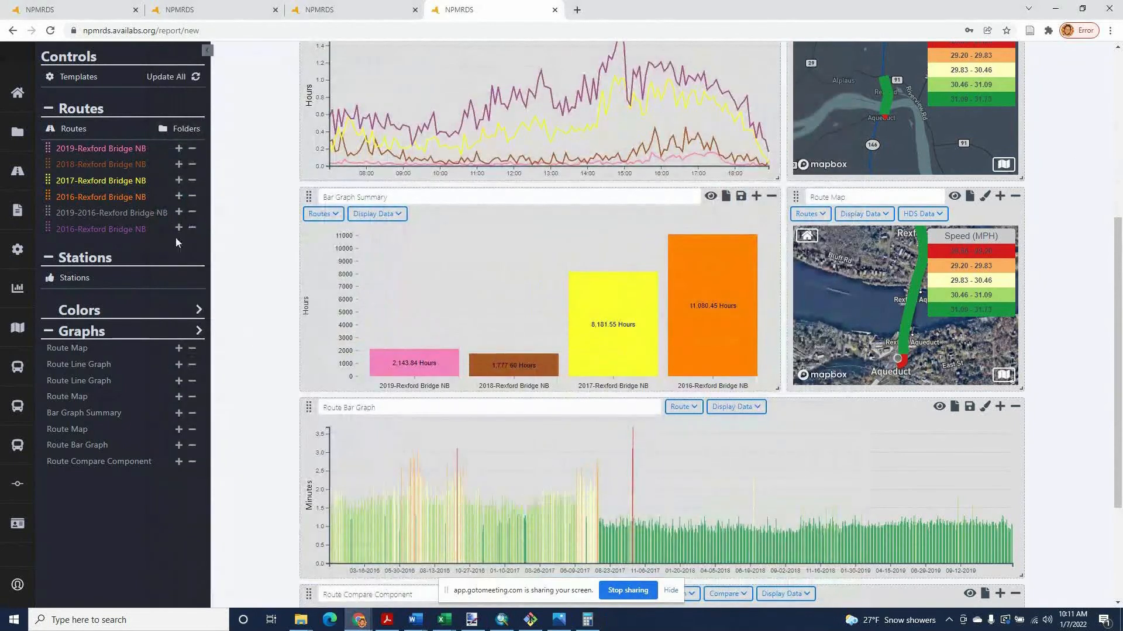
click(133, 230)
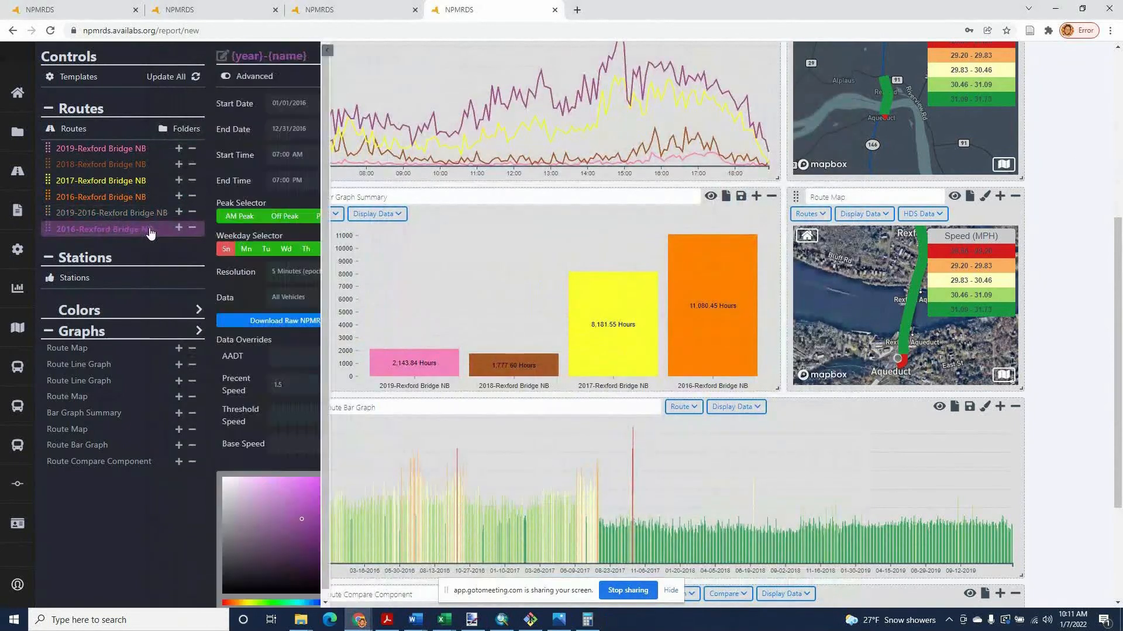
click(315, 383)
click(359, 81)
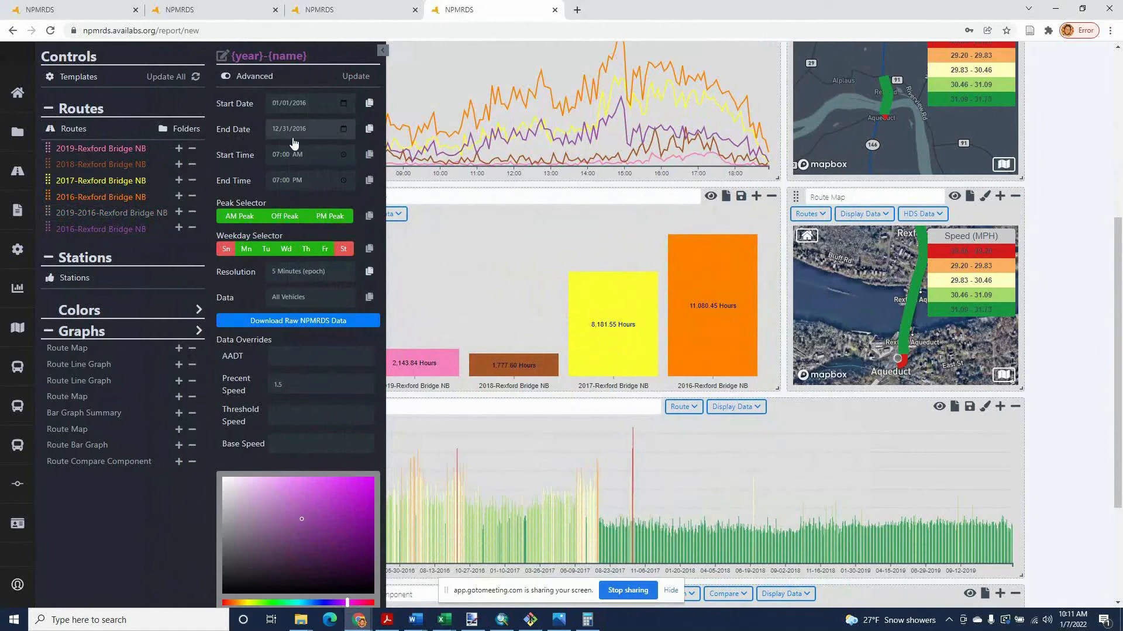
Step: Set the purple 2016 route's Percent Speed override to 1.55 and update its data
click(314, 384)
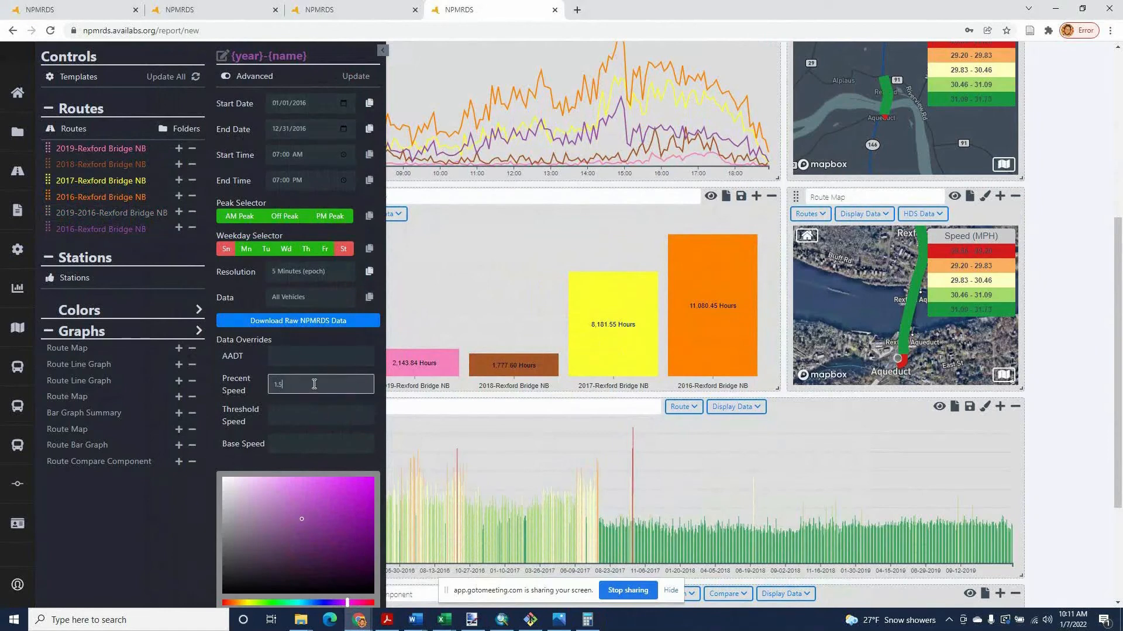
text(5)
click(332, 71)
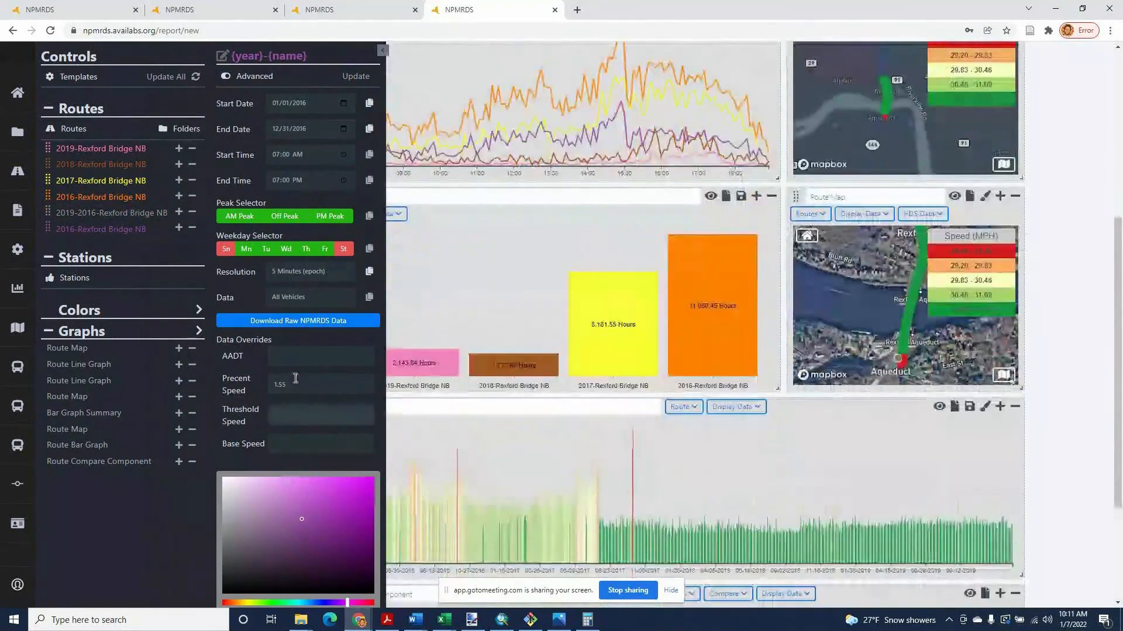
Step: Set the purple 2016 route's Percent Speed override to 1.75 and update its data
click(295, 380)
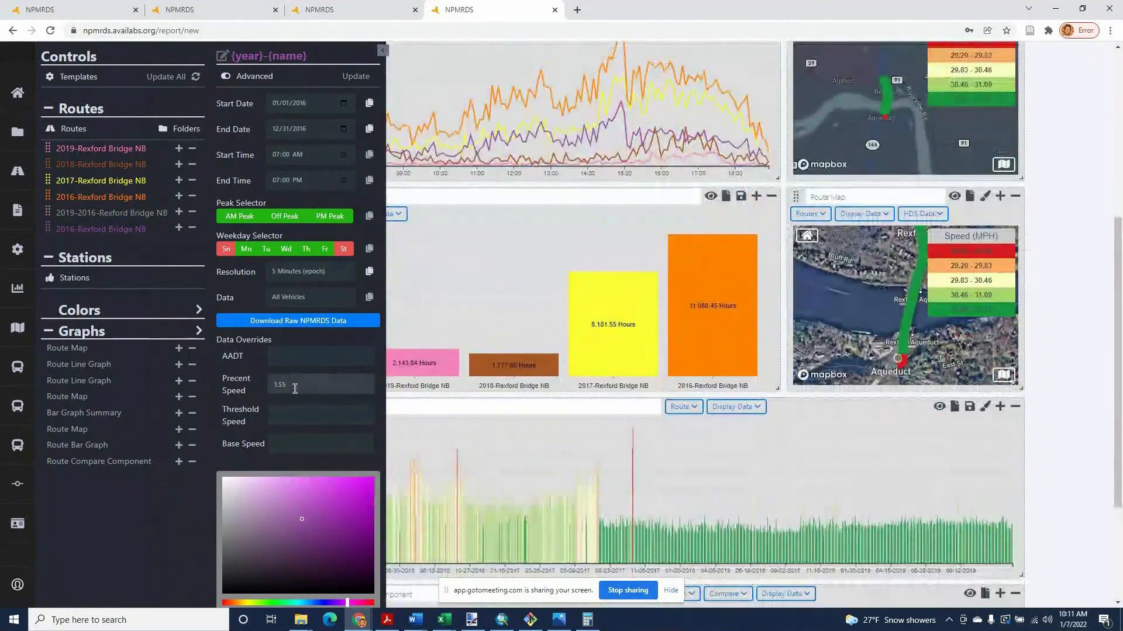
text(75)
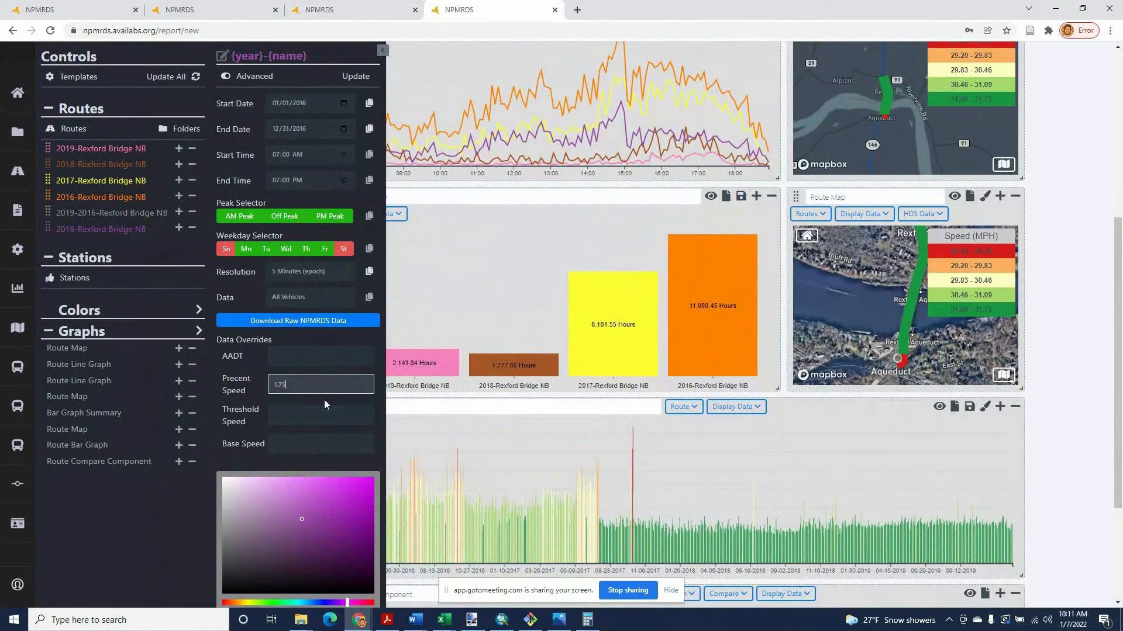
click(356, 76)
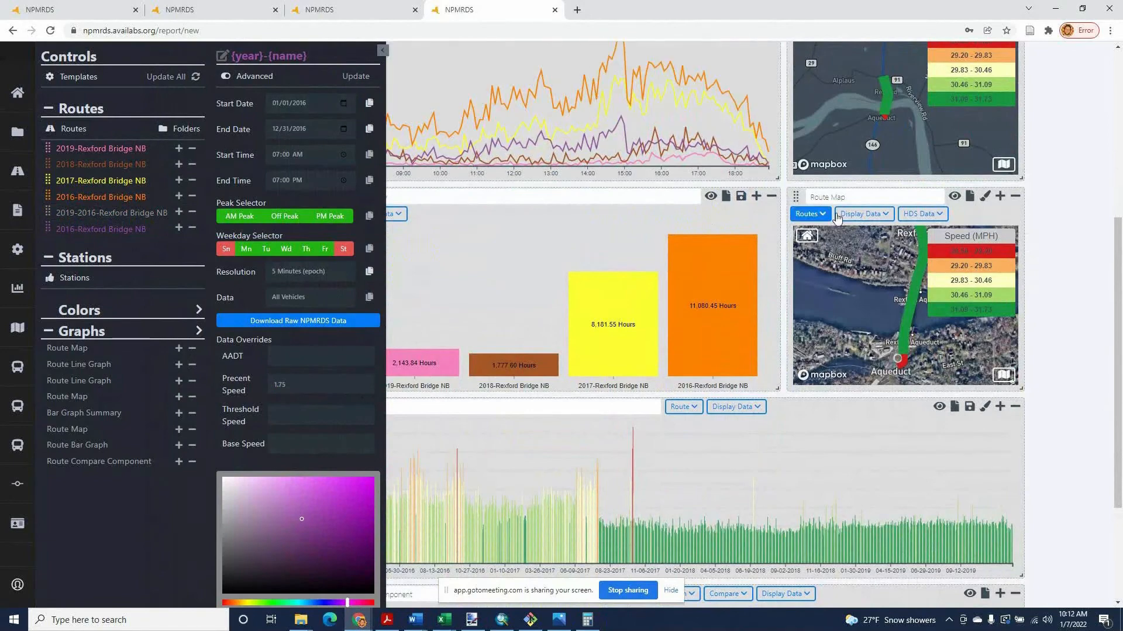
Step: Check the route in the Hours of Delay graph, set its Percent Speed override to 2 and update its data
scroll(474, 162, up, 1)
scroll(522, 173, up, 1)
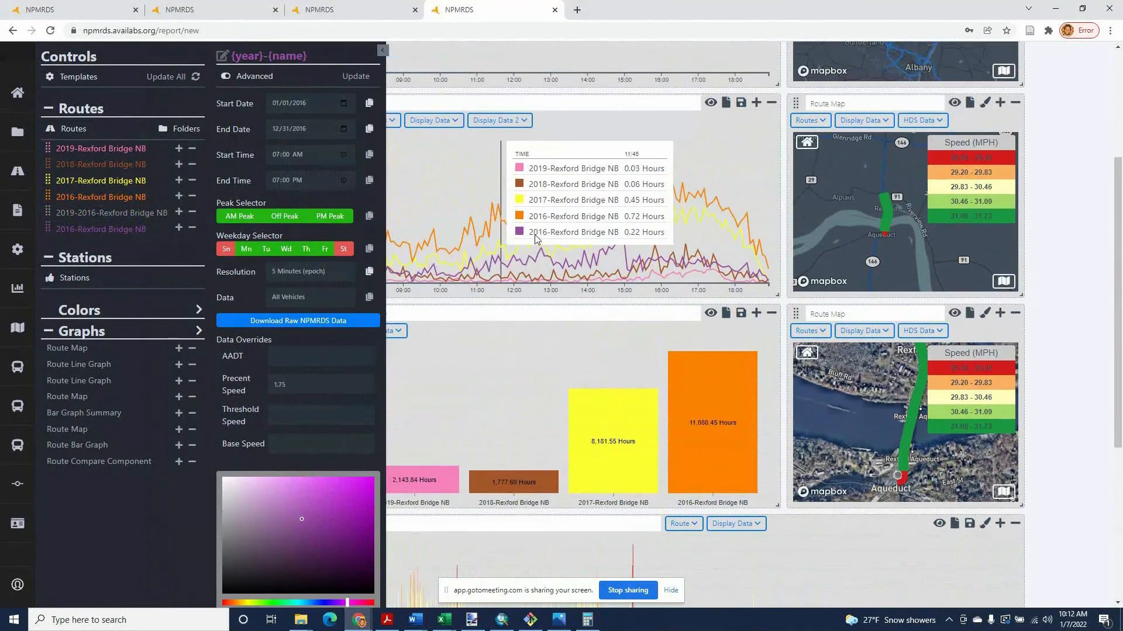
click(252, 390)
text(2)
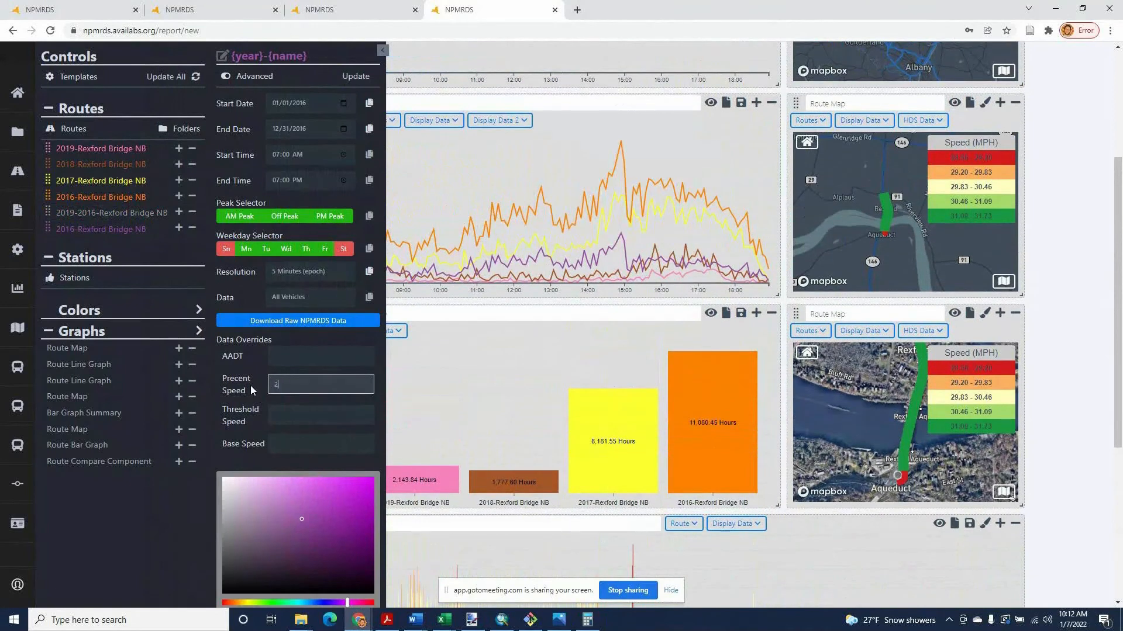
click(359, 76)
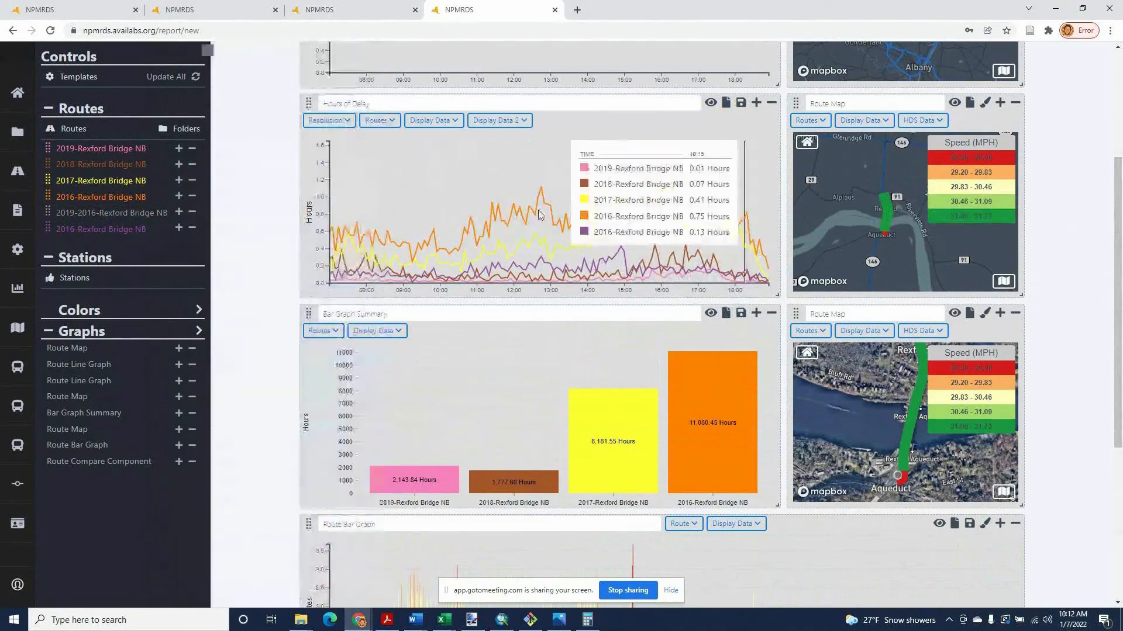
Step: Include the purple 2016-Rexford Bridge NB route in the Bar Graph Summary and inspect its hours of delay
scroll(310, 278, down, 2)
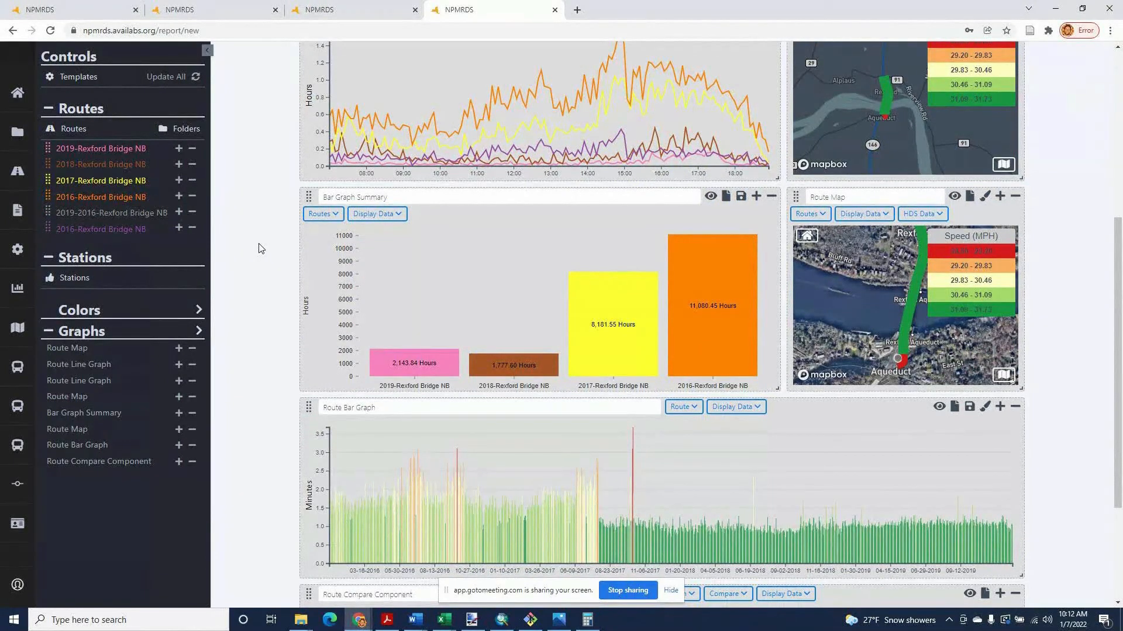
scroll(685, 290, up, 4)
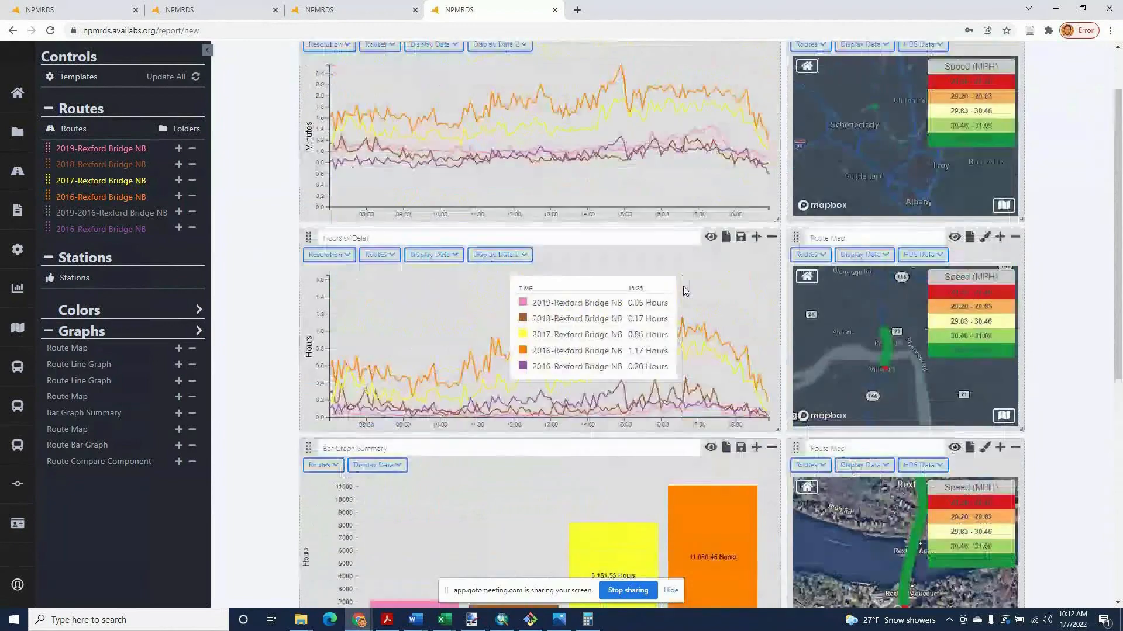
scroll(685, 290, up, 1)
scroll(672, 271, down, 4)
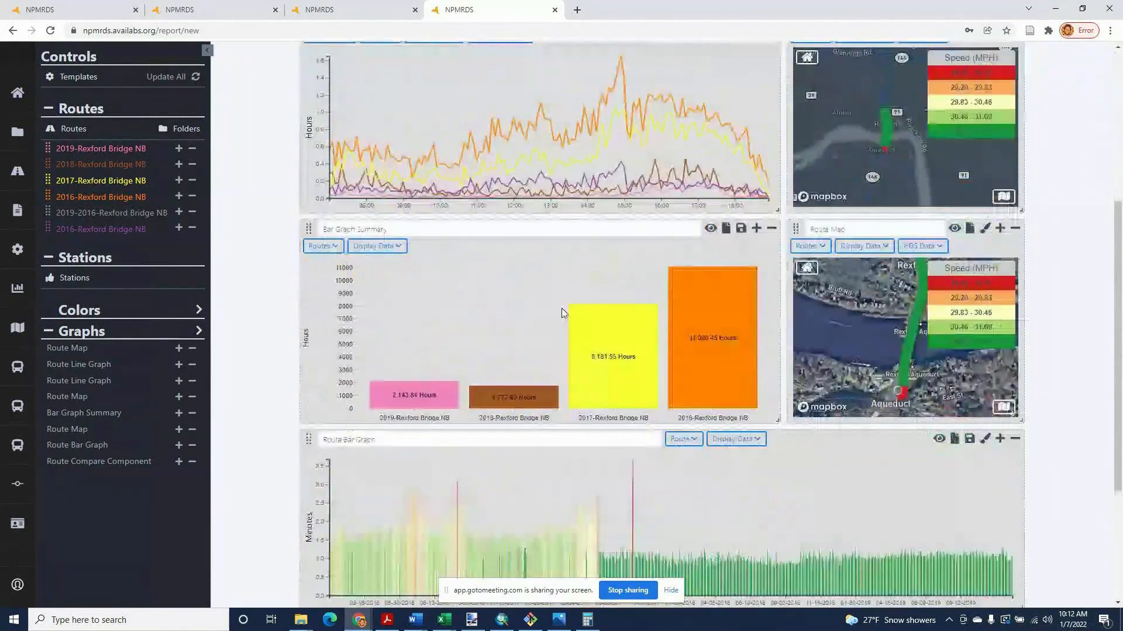
click(332, 247)
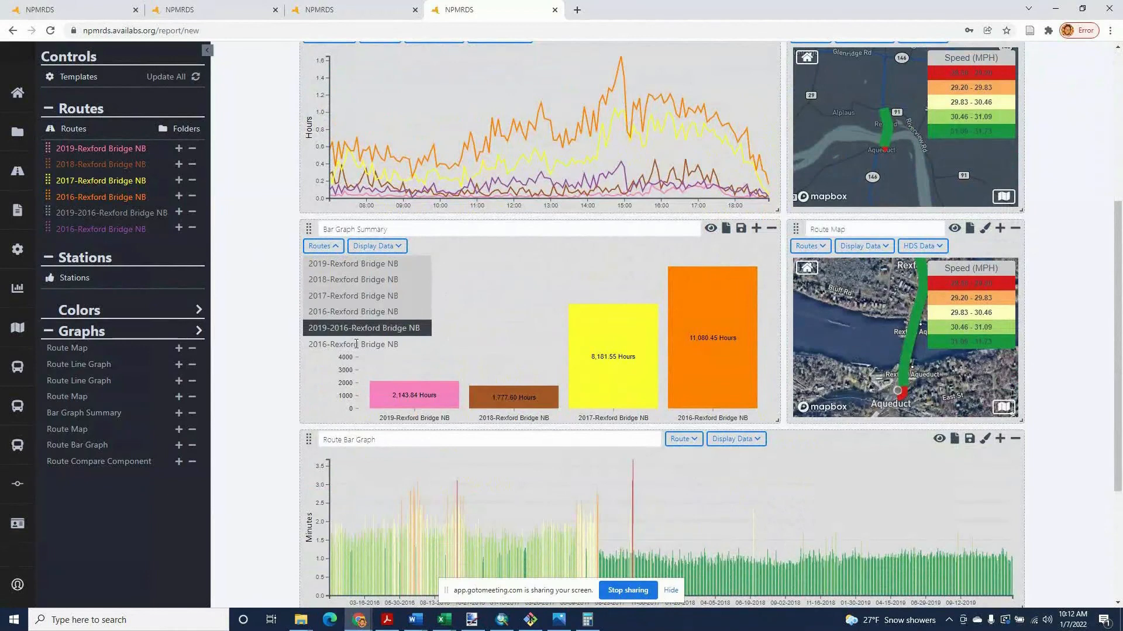
click(357, 345)
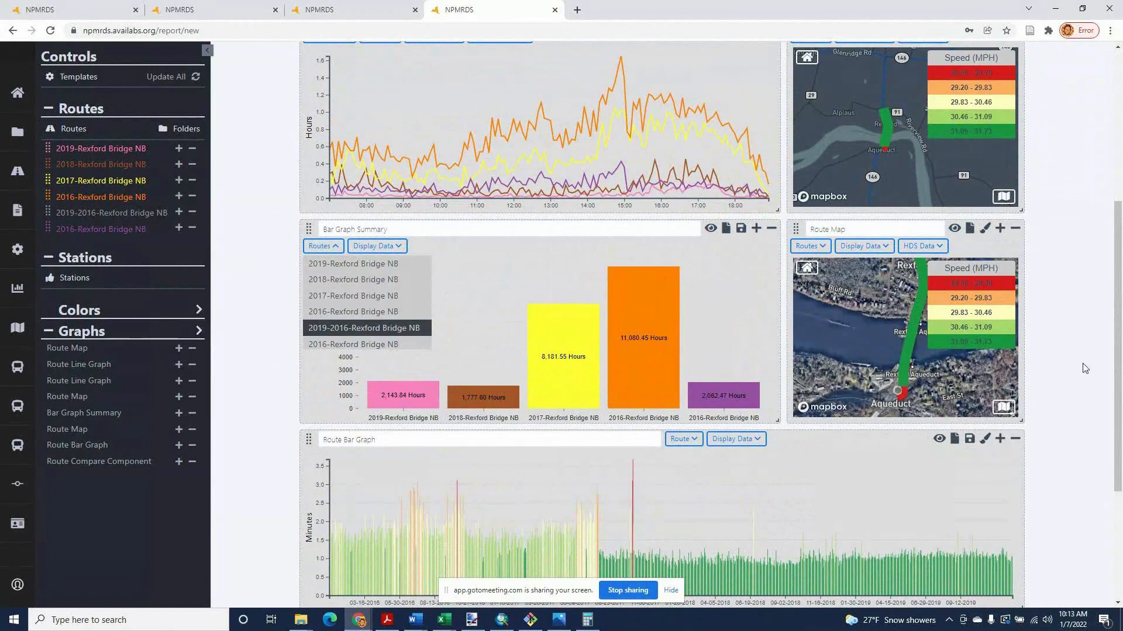
scroll(1081, 371, down, 1)
scroll(1082, 371, down, 2)
mouse_move(712, 286)
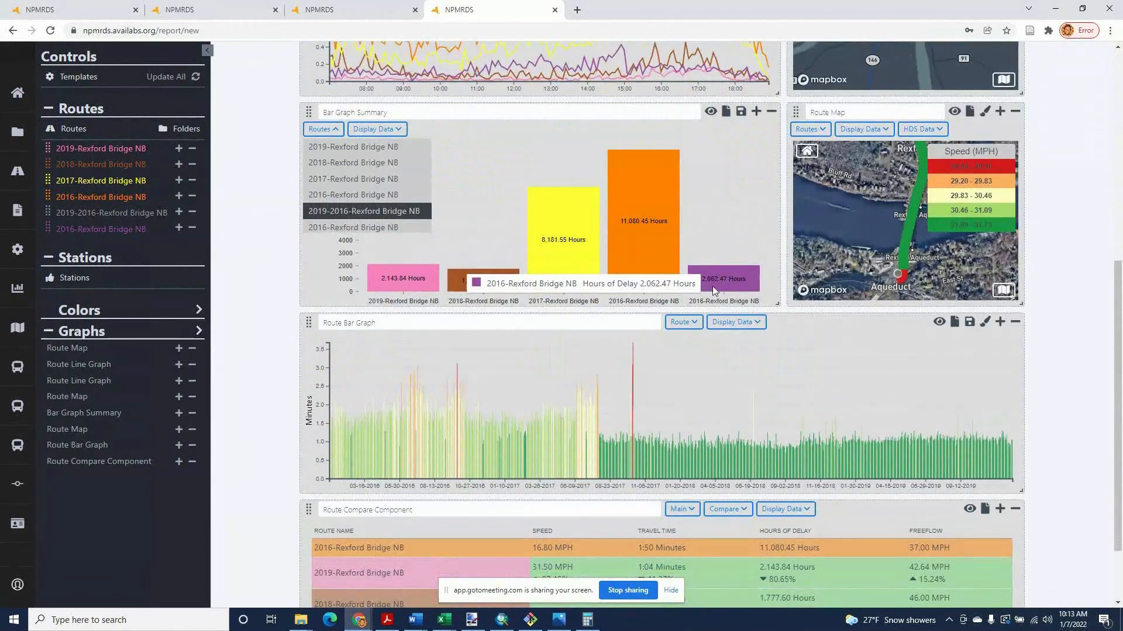